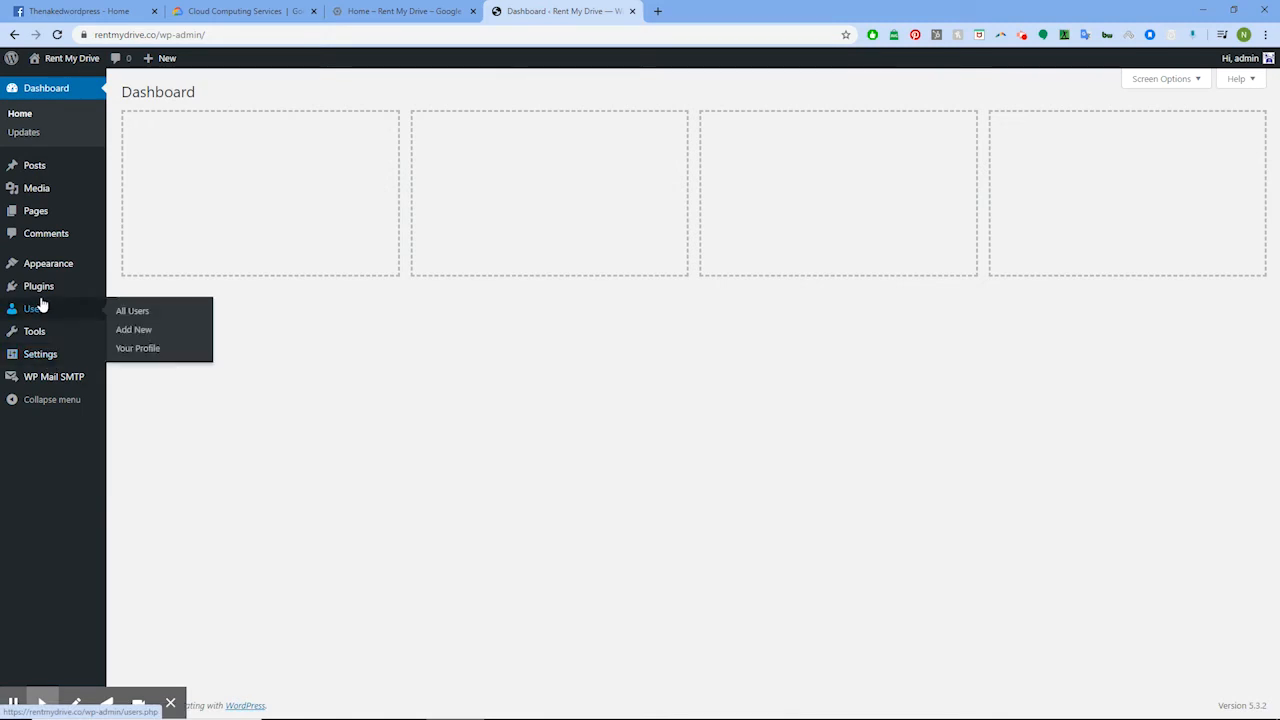
Inspect the attachment details and file link of the image in the WordPress media library.
left_click(36, 190)
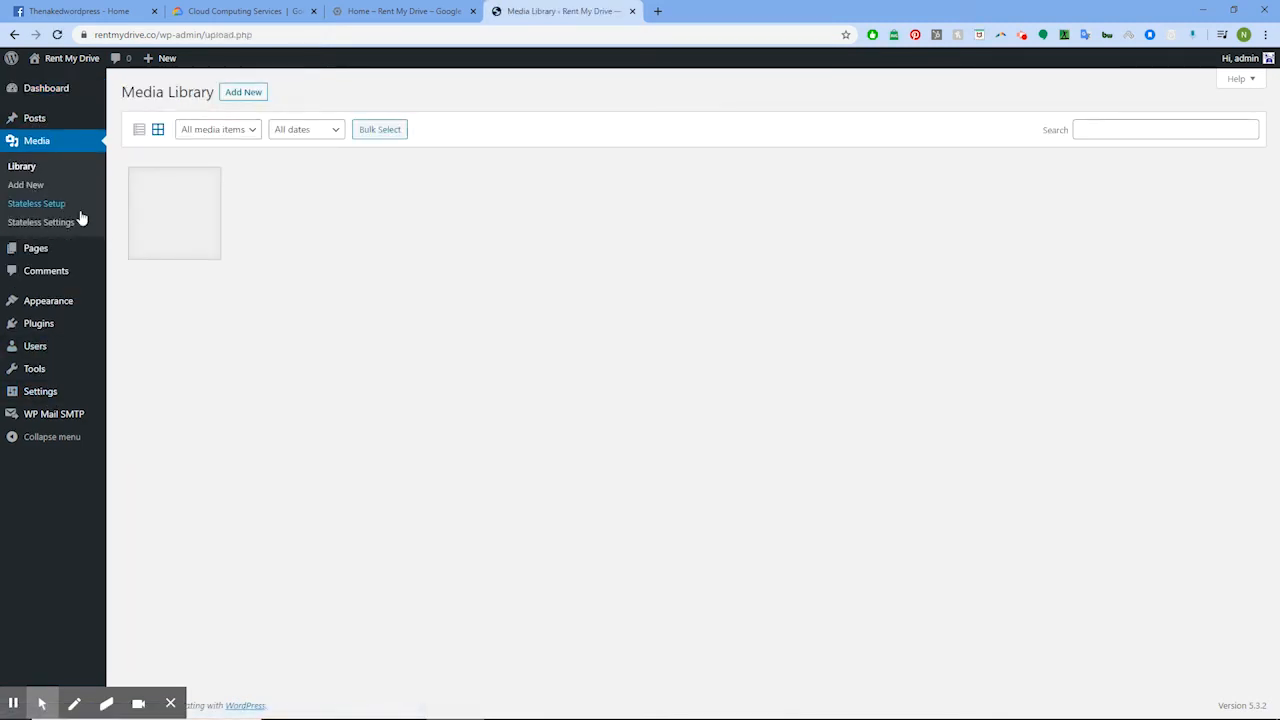
left_click(194, 229)
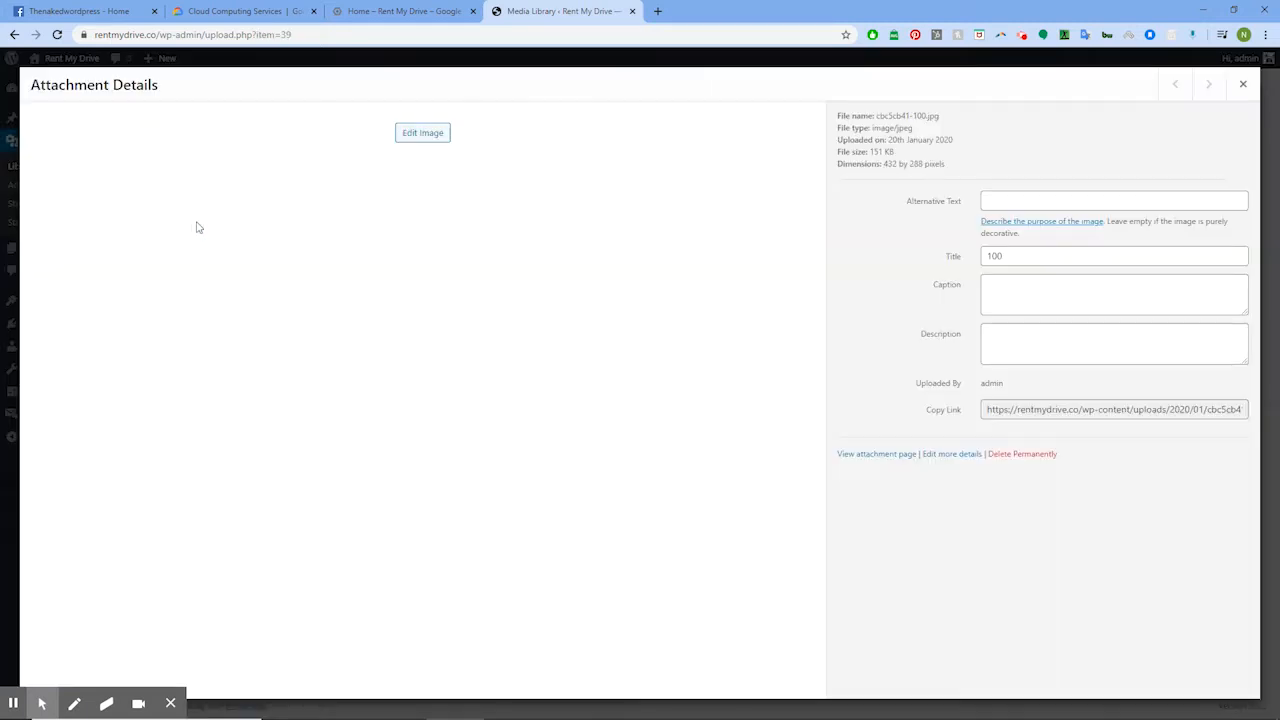
left_click_drag(986, 409, 1229, 417)
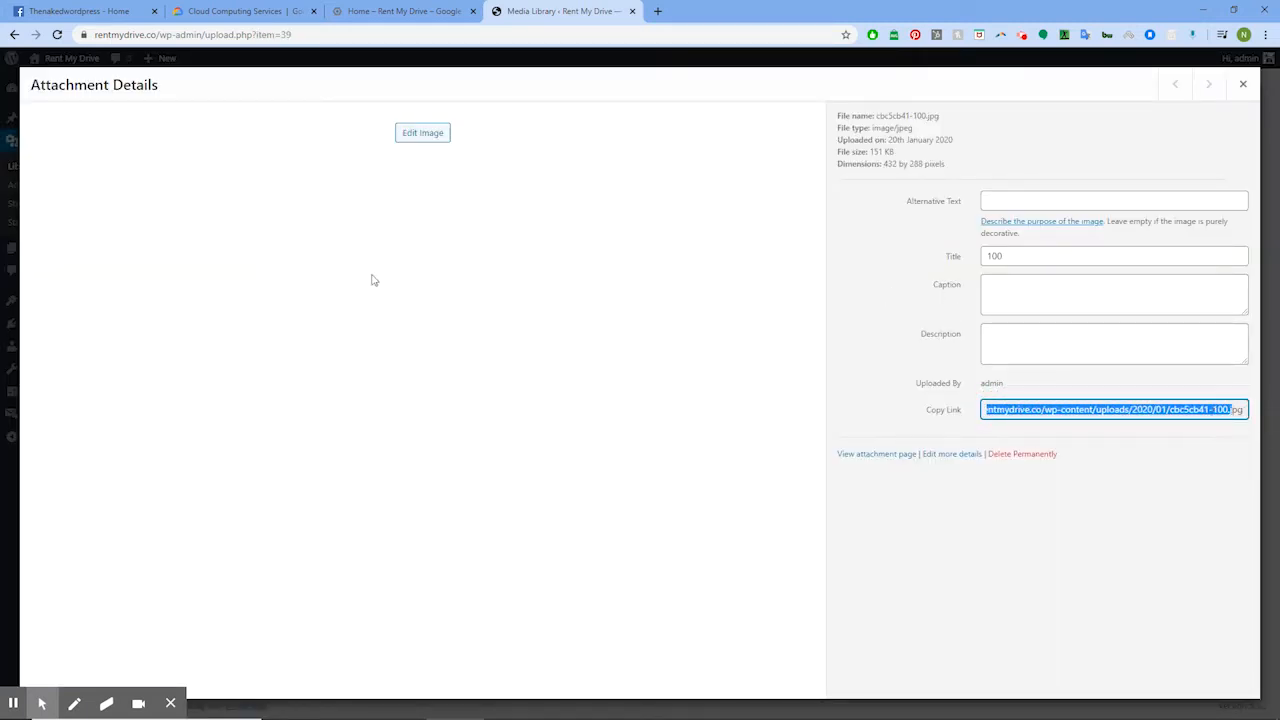
left_click(1243, 84)
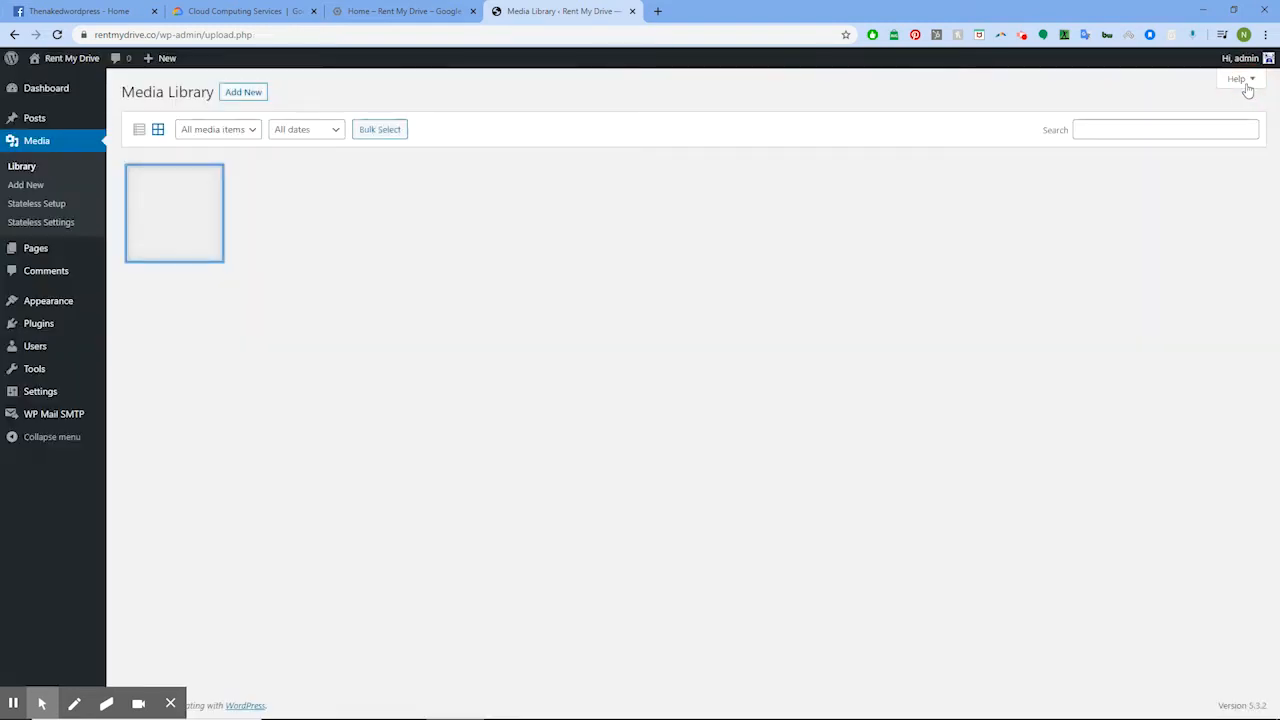
Permanently delete the image cbc5cb41-100.jpg from the media library.
left_click(192, 205)
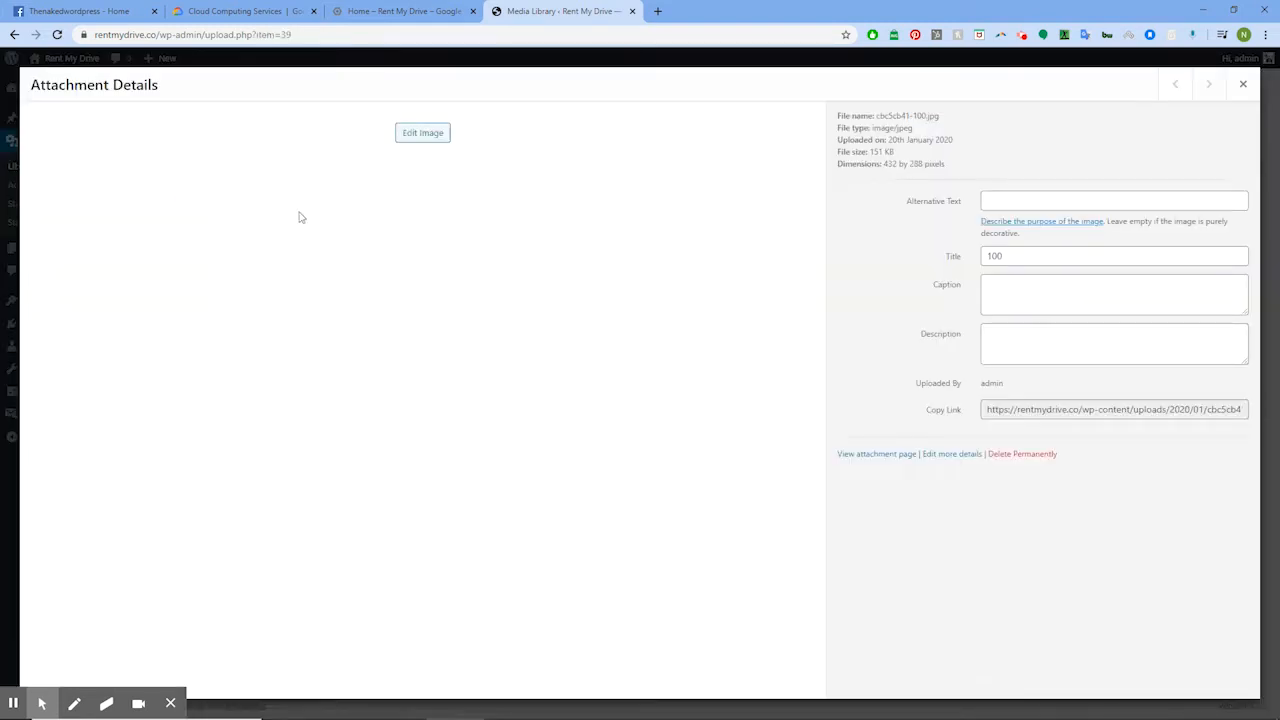
left_click(1010, 456)
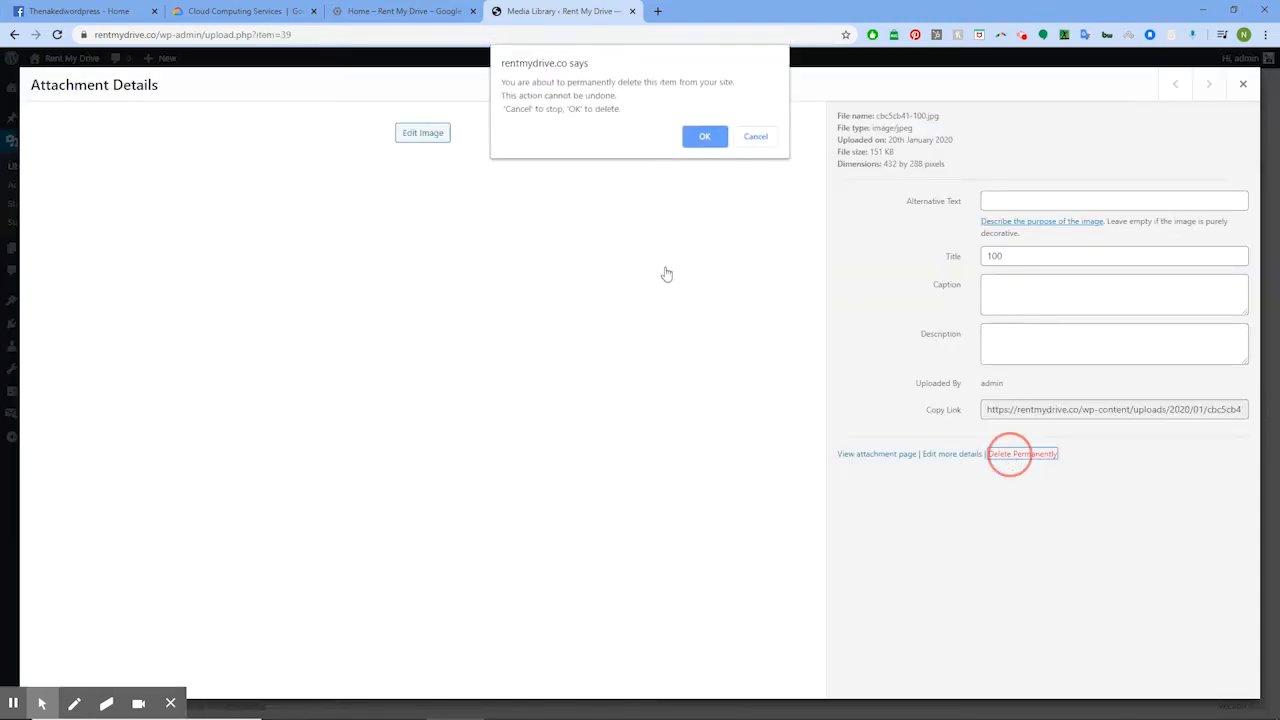
left_click(702, 136)
Switch to Google Cloud Platform and open the API credentials of the Rent My Drive project.
left_click(396, 10)
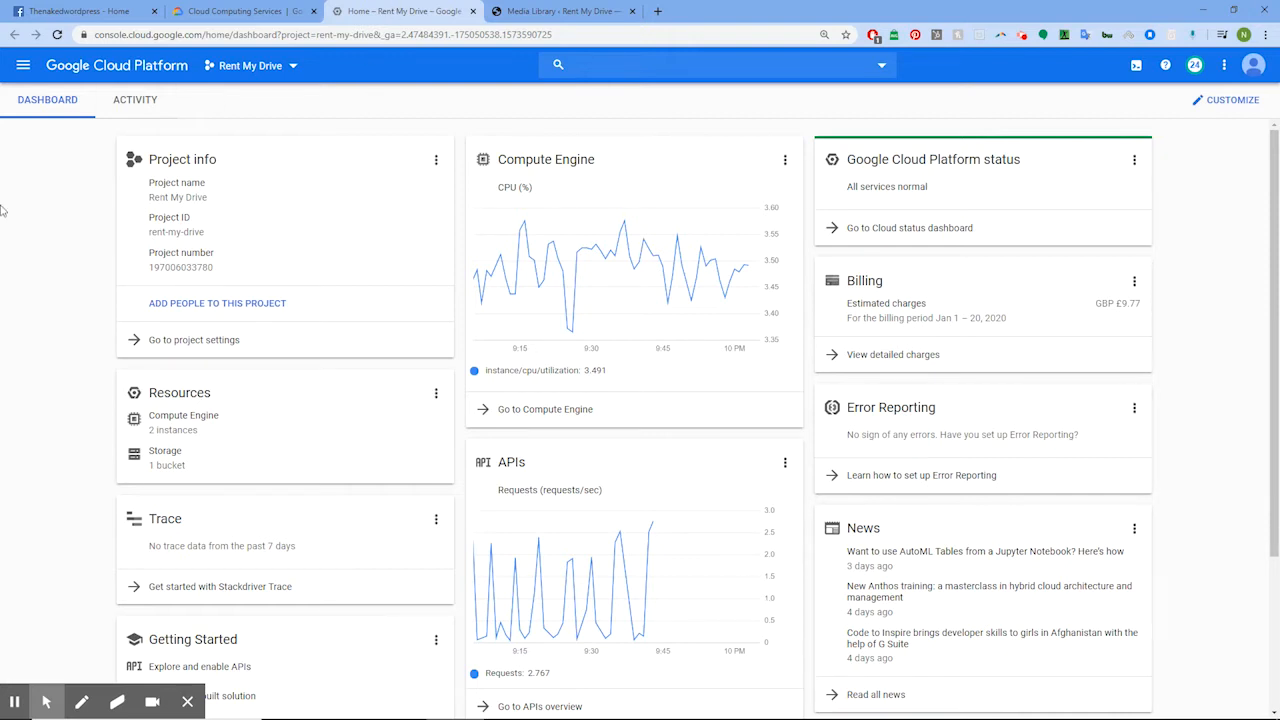
left_click(187, 702)
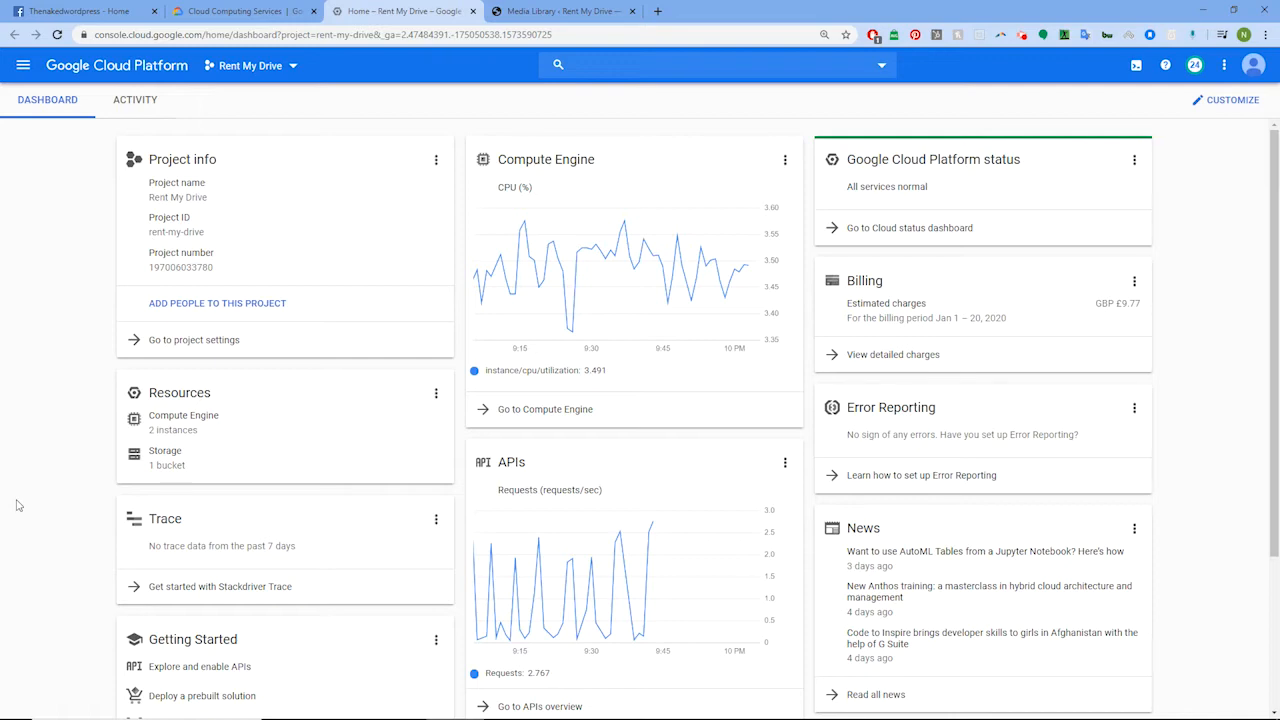
left_click(25, 65)
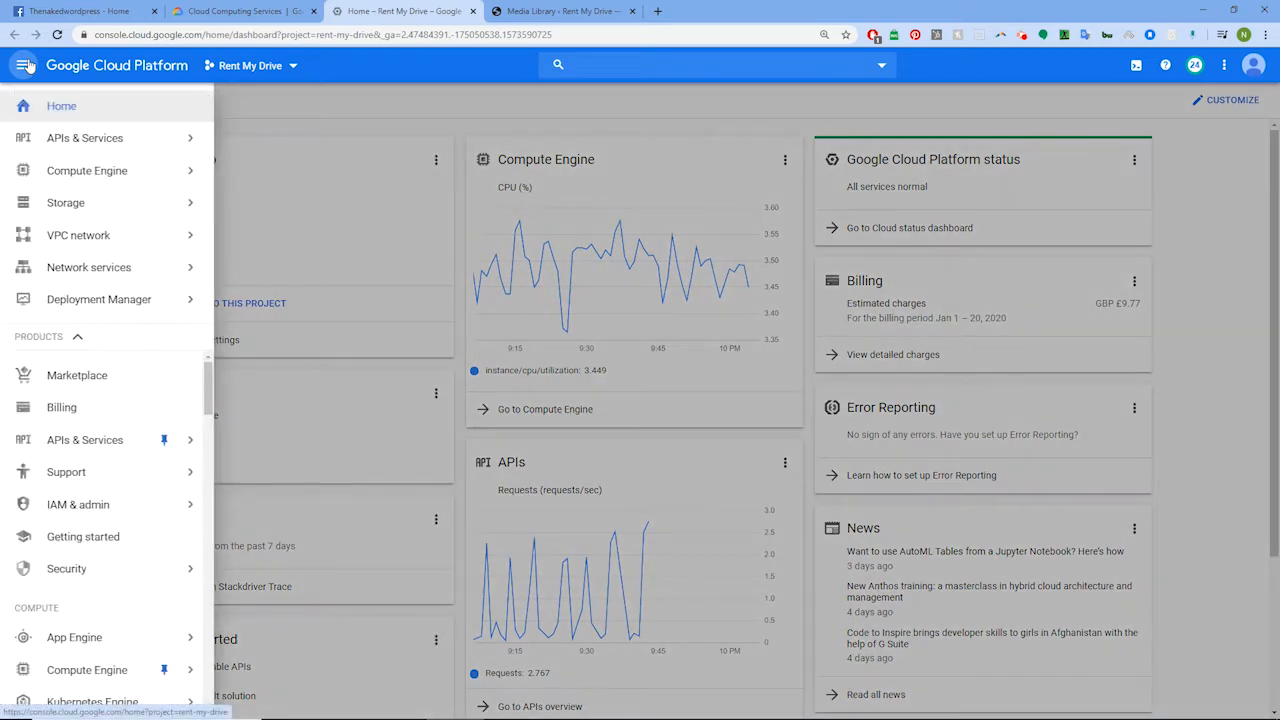
mouse_move(80, 138)
left_click(247, 195)
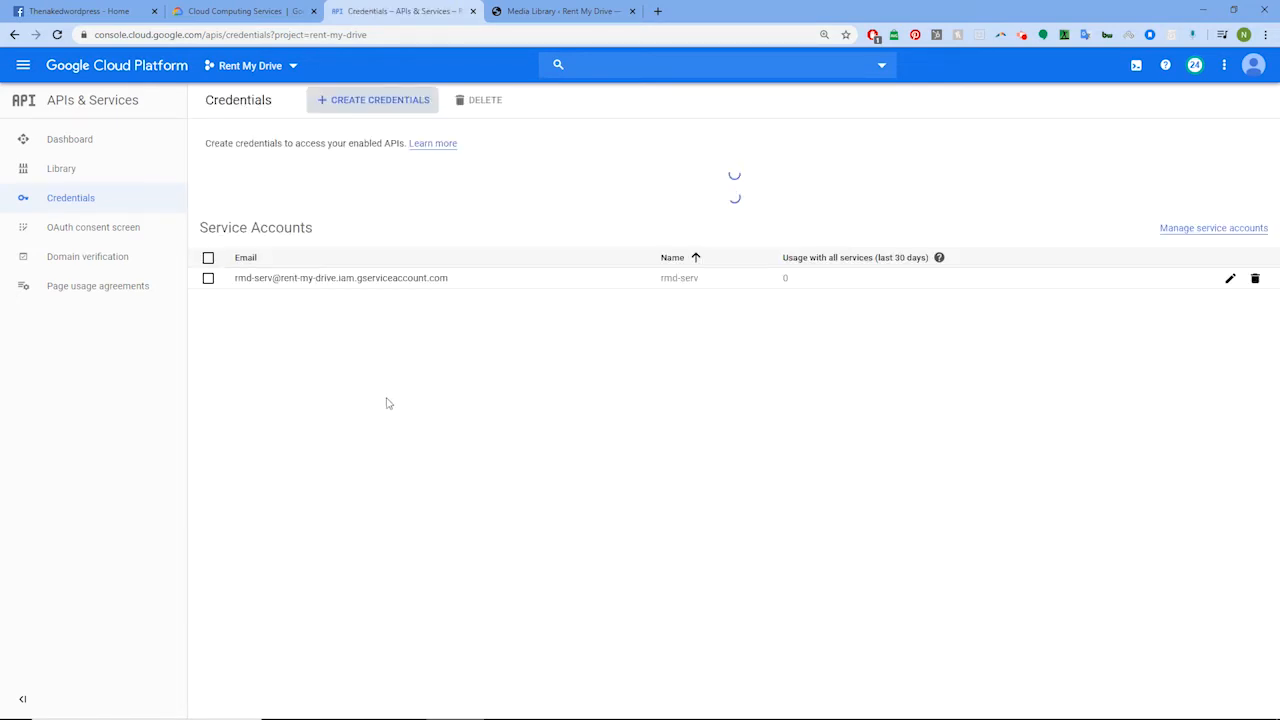
Delete the existing rmd-serv service account from the project's credentials.
left_click(226, 435)
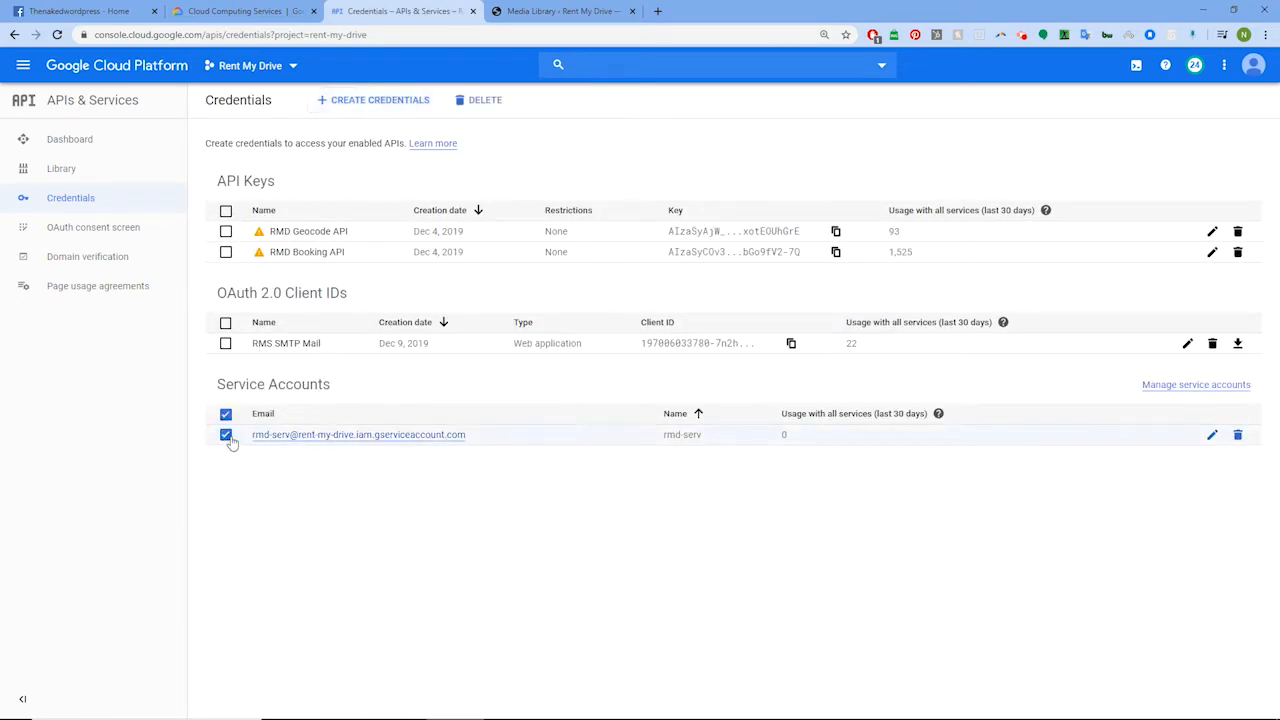
left_click(484, 101)
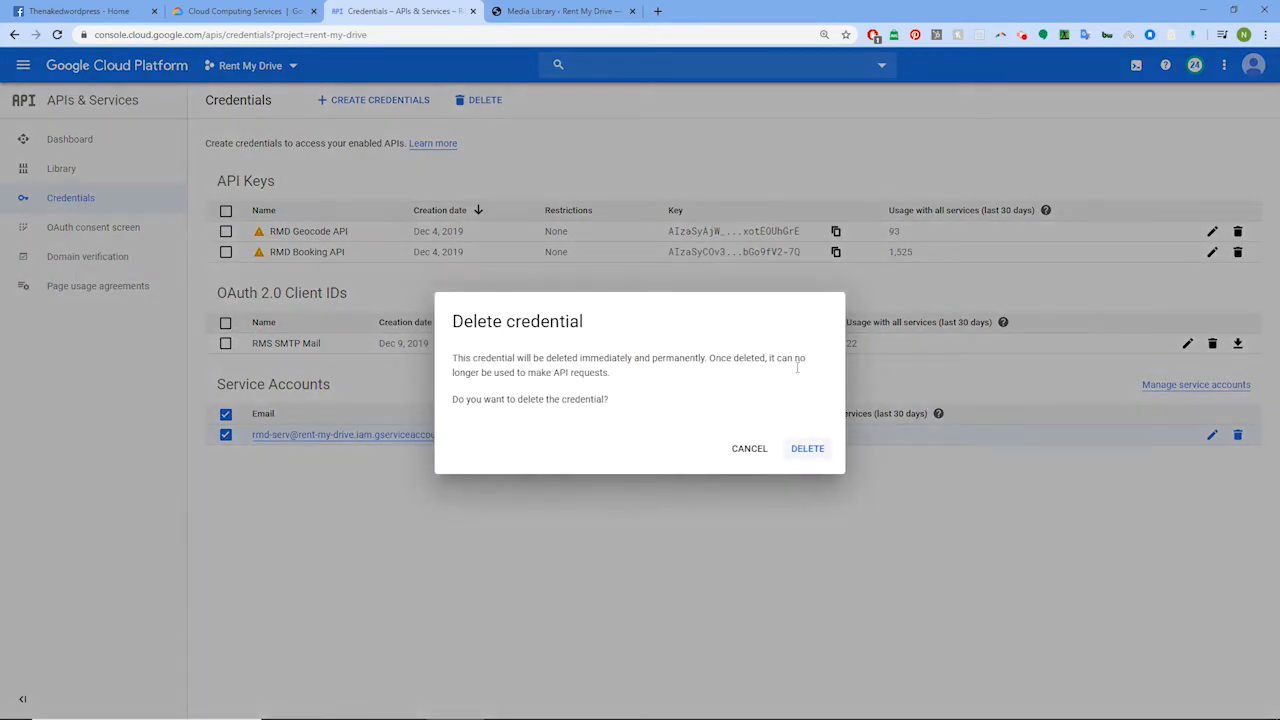
left_click(801, 450)
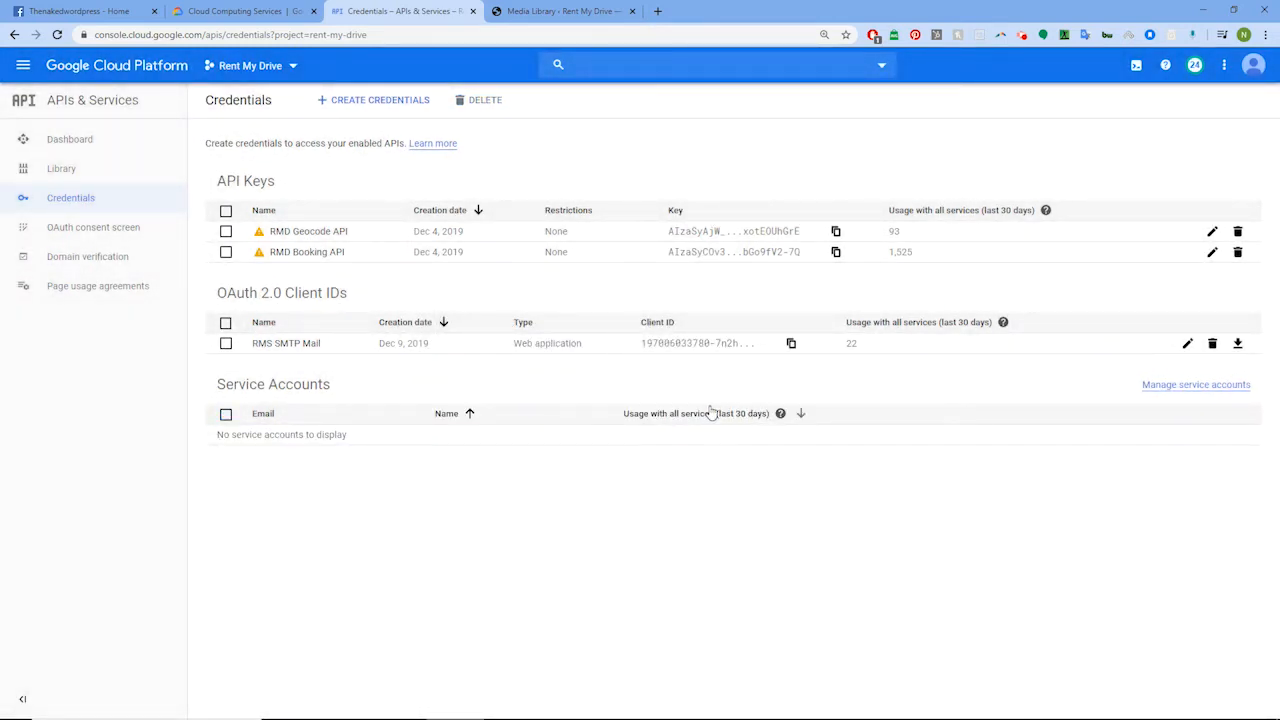
Create a service account credential named rmd-service, leaving the description empty.
left_click(372, 100)
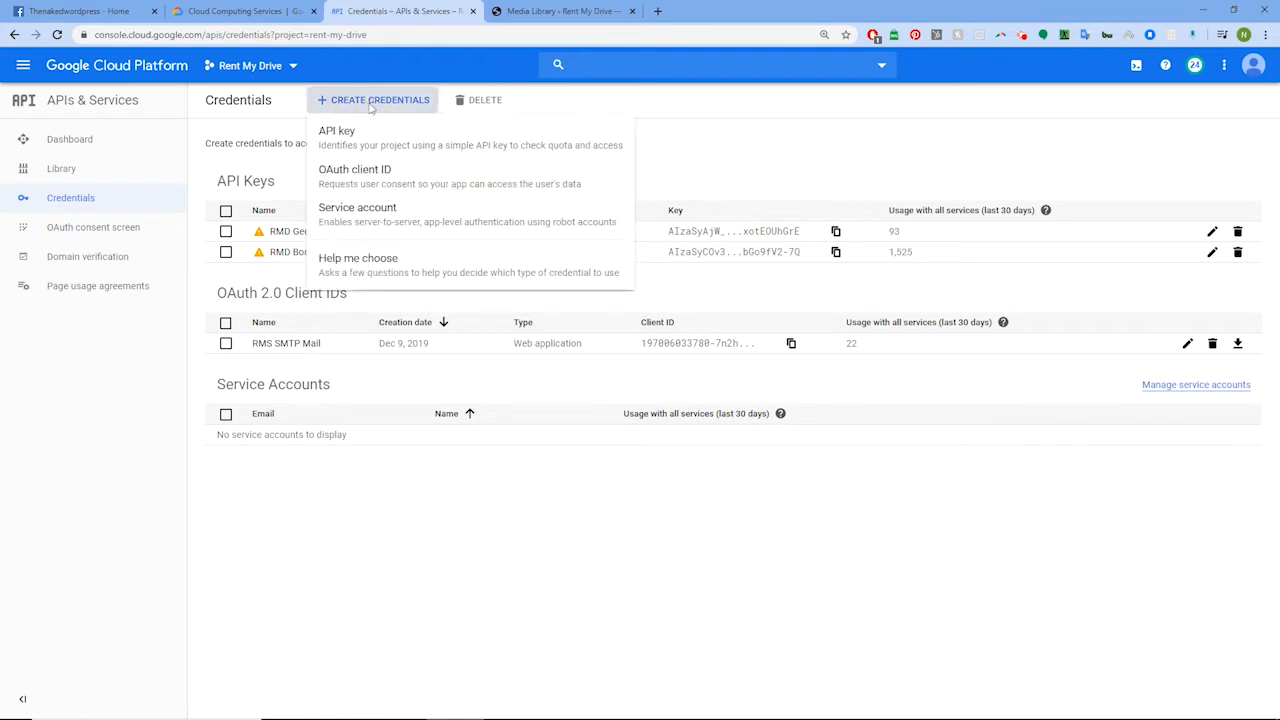
left_click(384, 218)
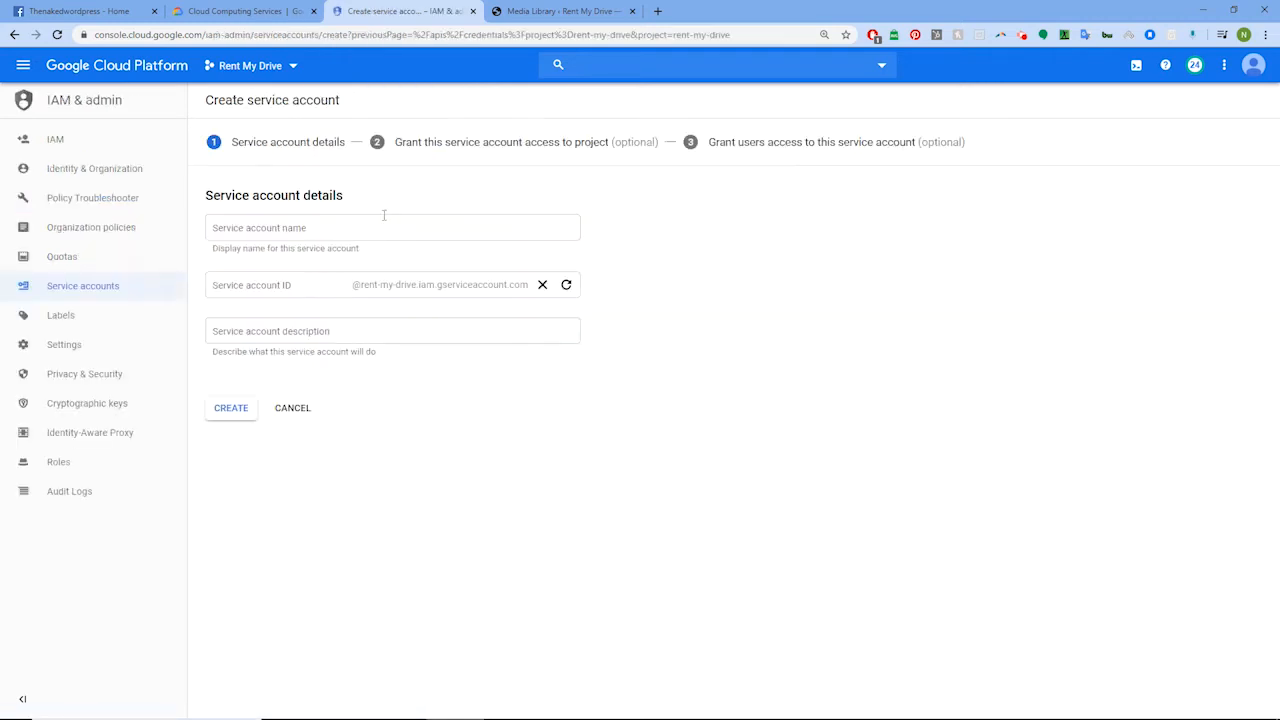
left_click(358, 233)
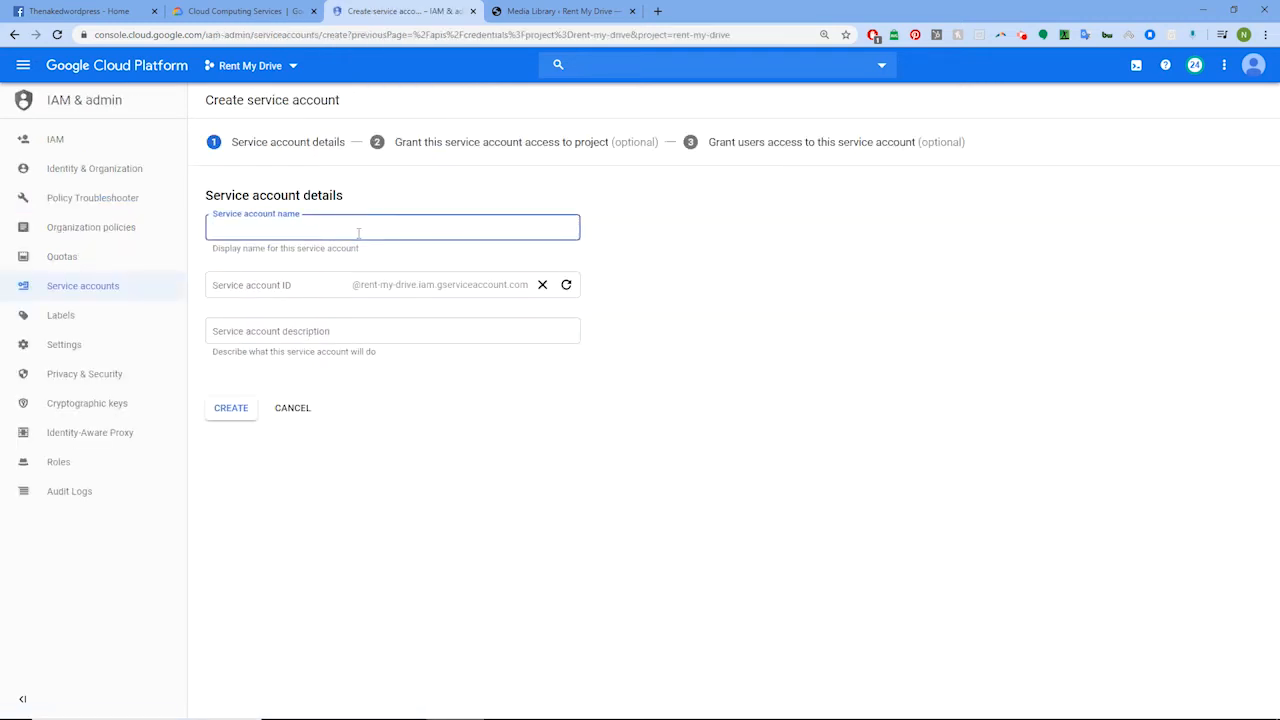
type("r")
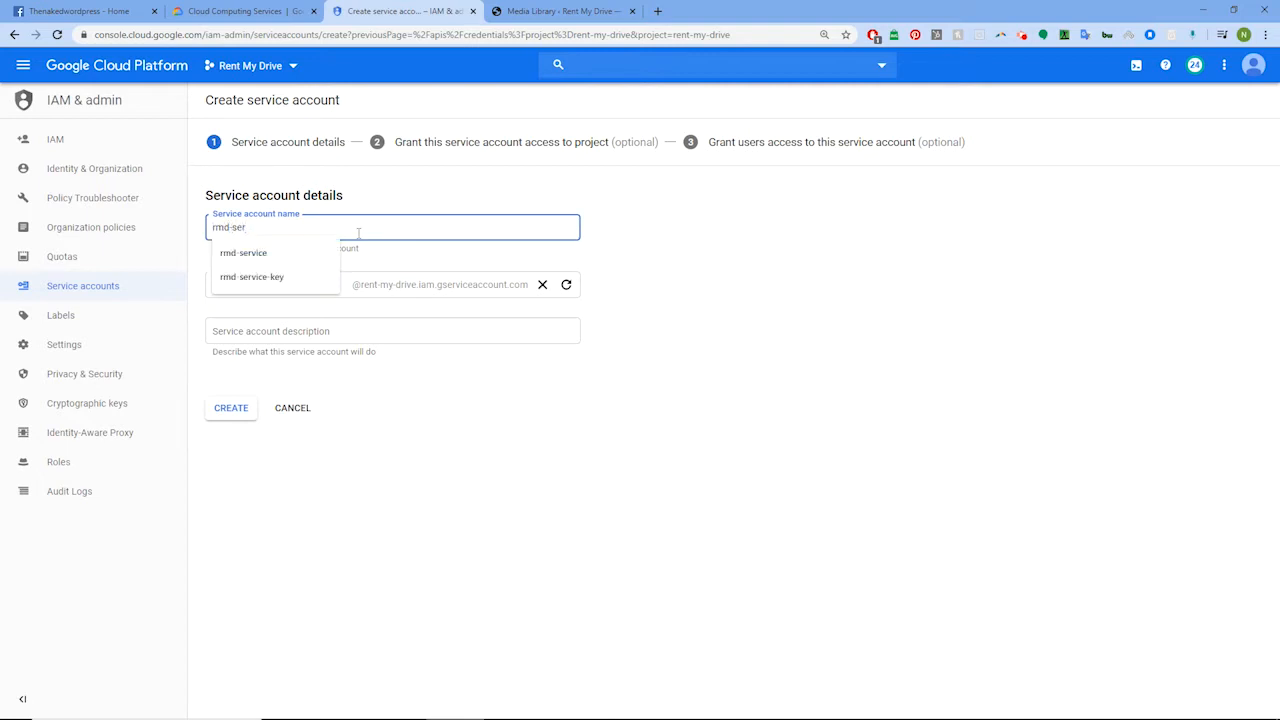
type("md-ser")
left_click(243, 253)
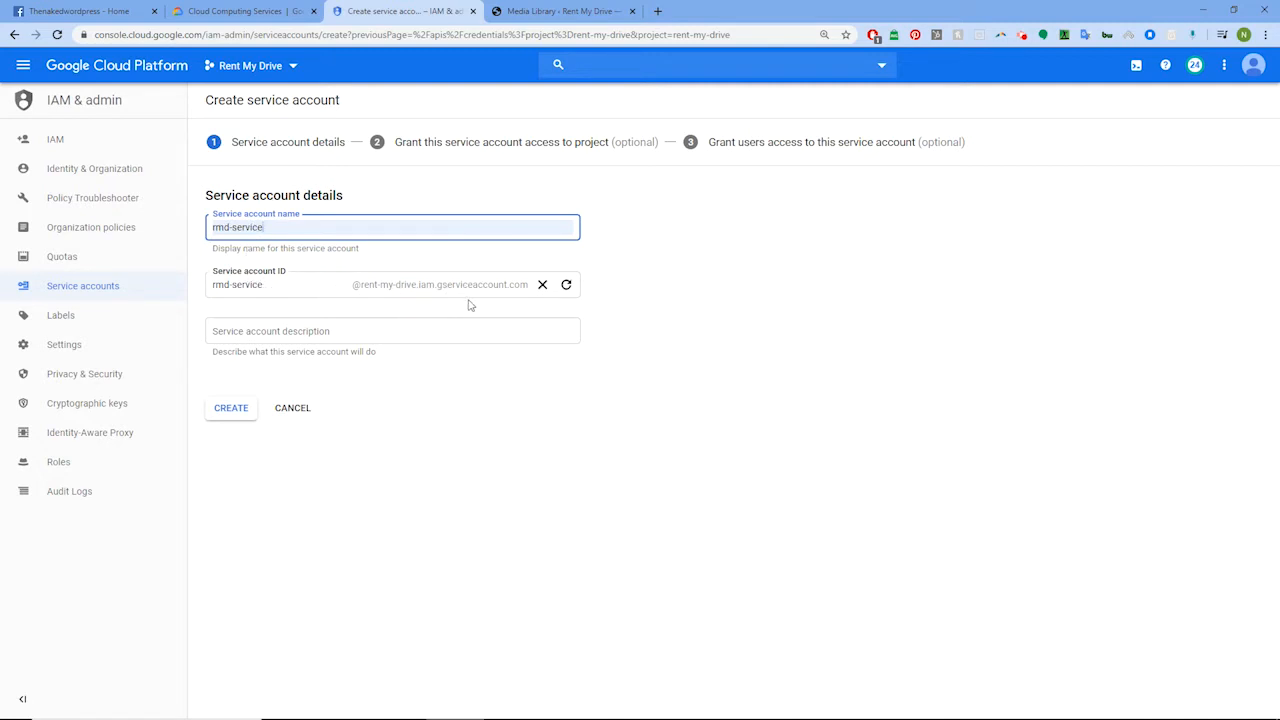
key("ctrl")
left_click(237, 417)
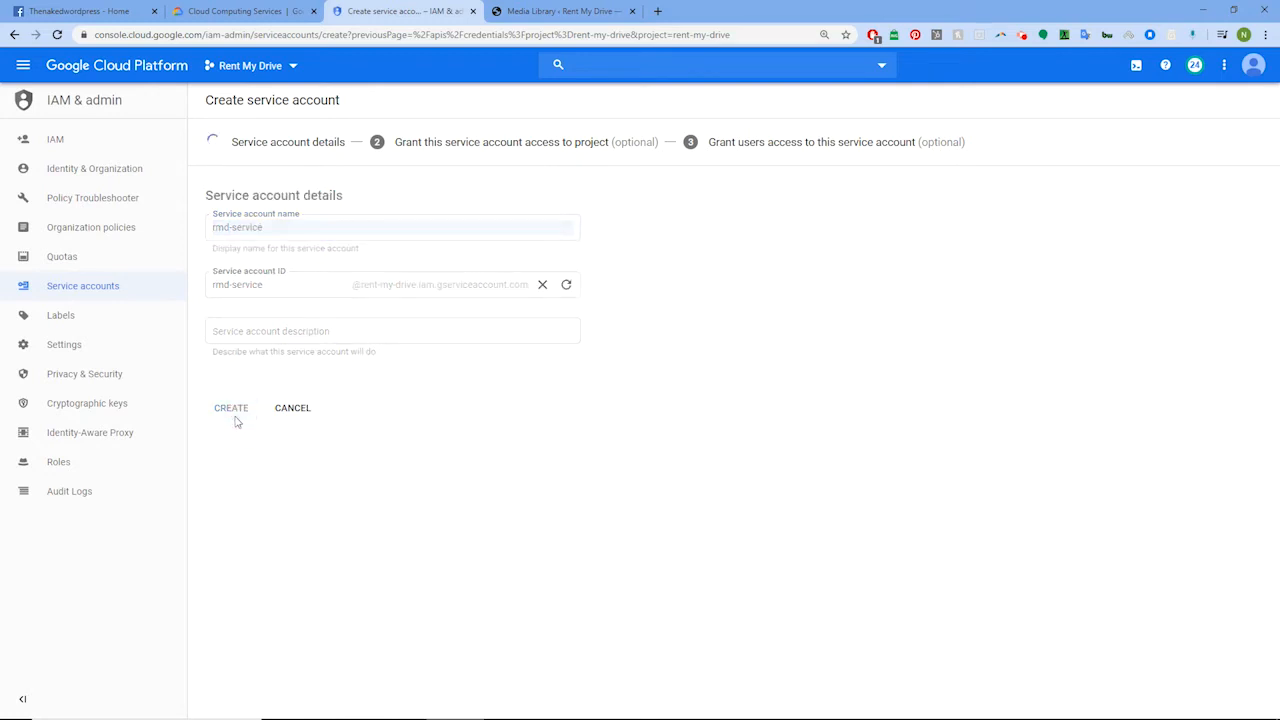
Grant the rmd-service account the Storage Admin role on the project and continue to the user access stage.
left_click(323, 267)
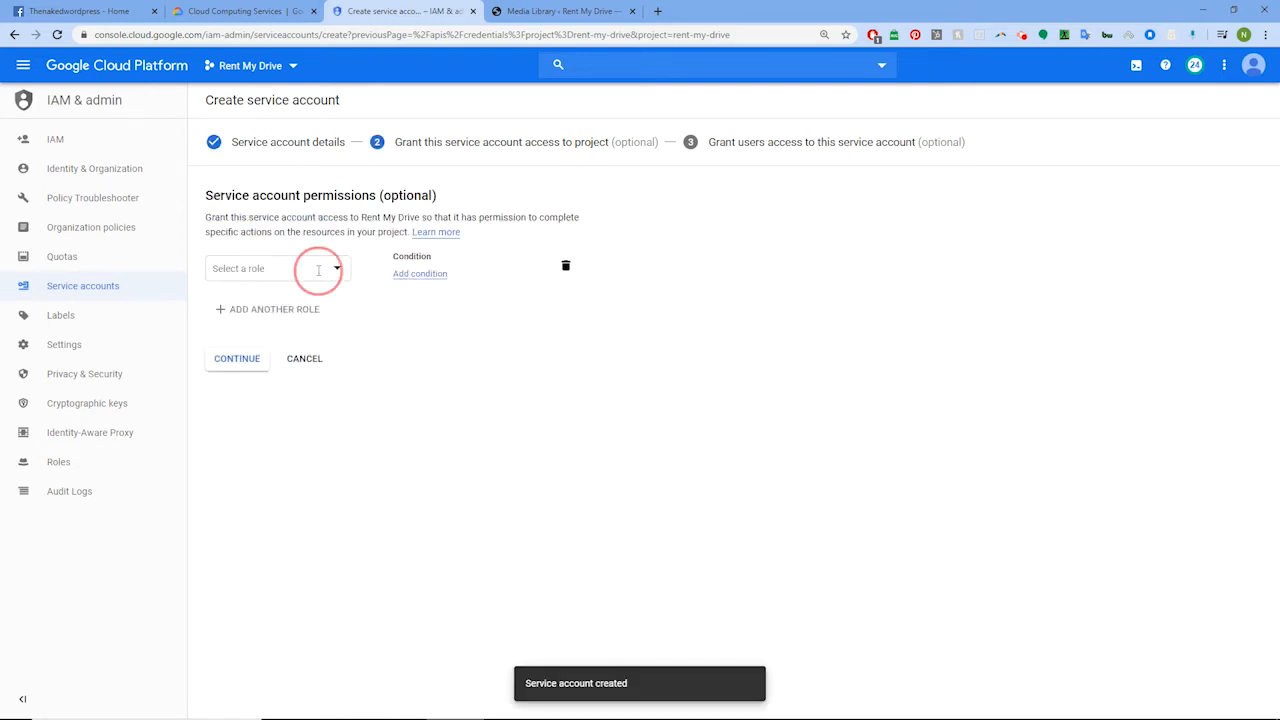
left_click_drag(335, 330, 335, 470)
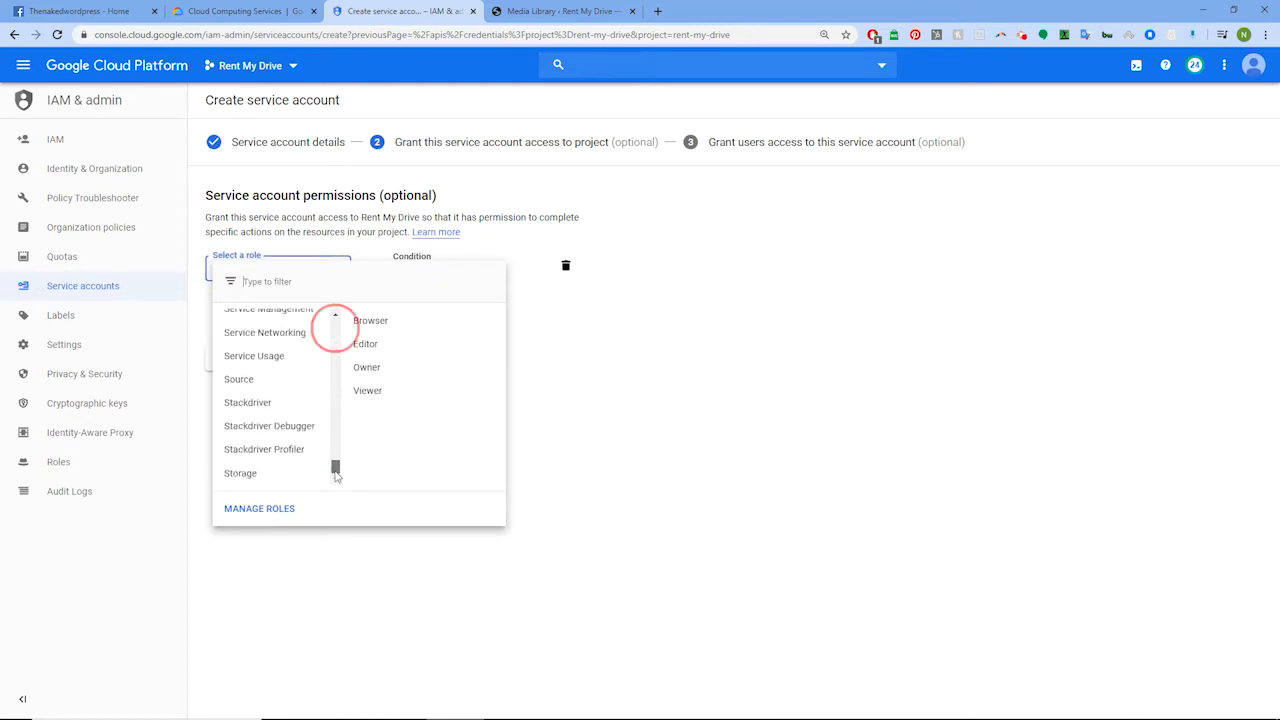
mouse_move(272, 476)
left_click(386, 320)
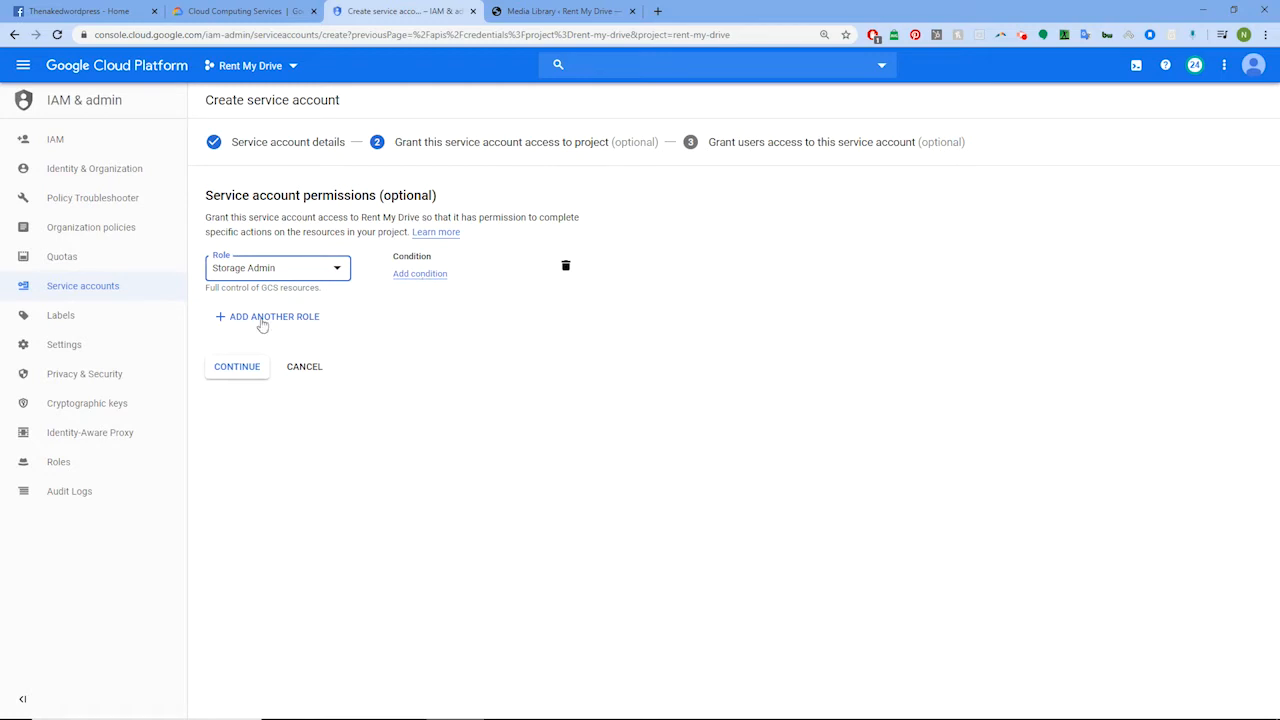
left_click(238, 370)
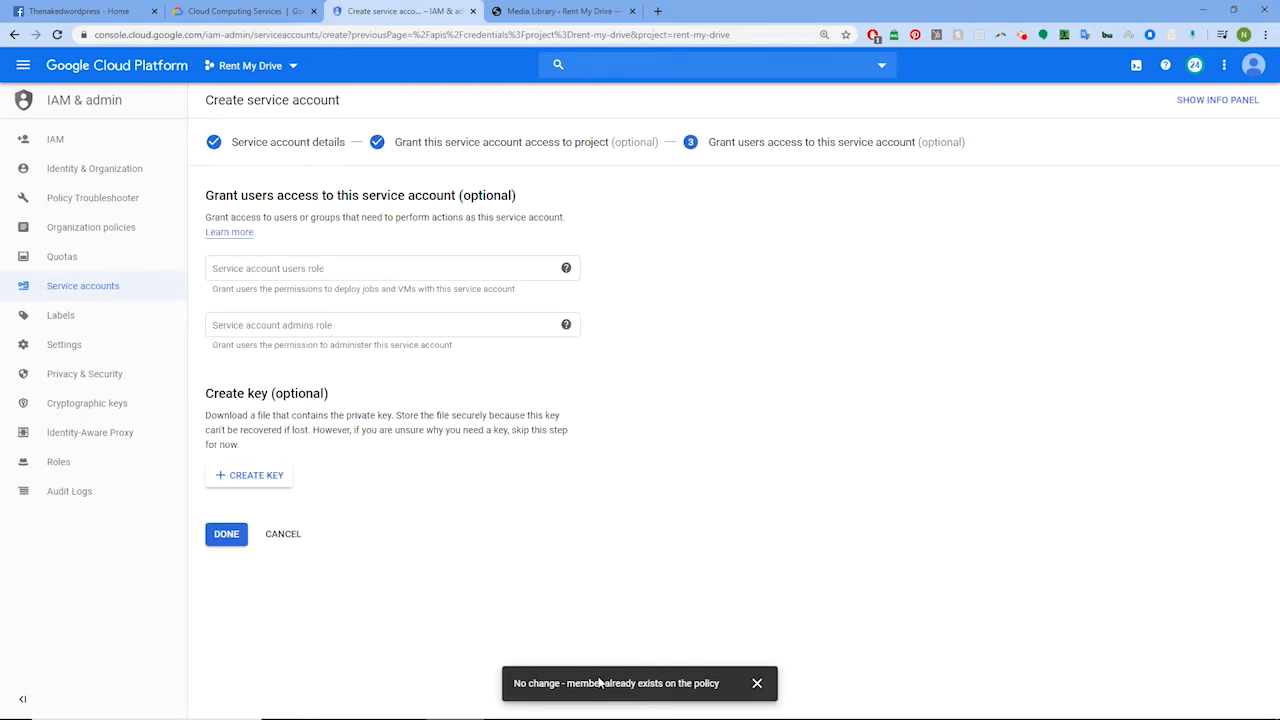
left_click(757, 683)
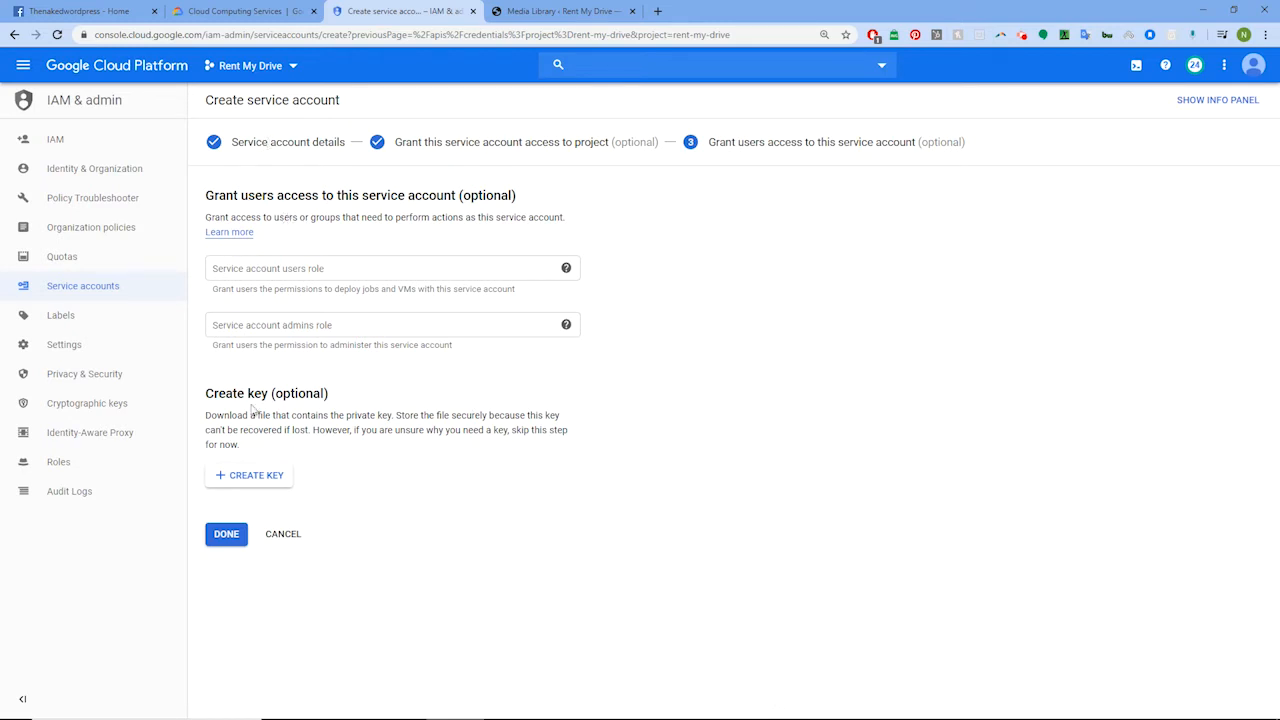
Leave the service account setup without creating a key and delete the rmd-service account.
left_click(288, 534)
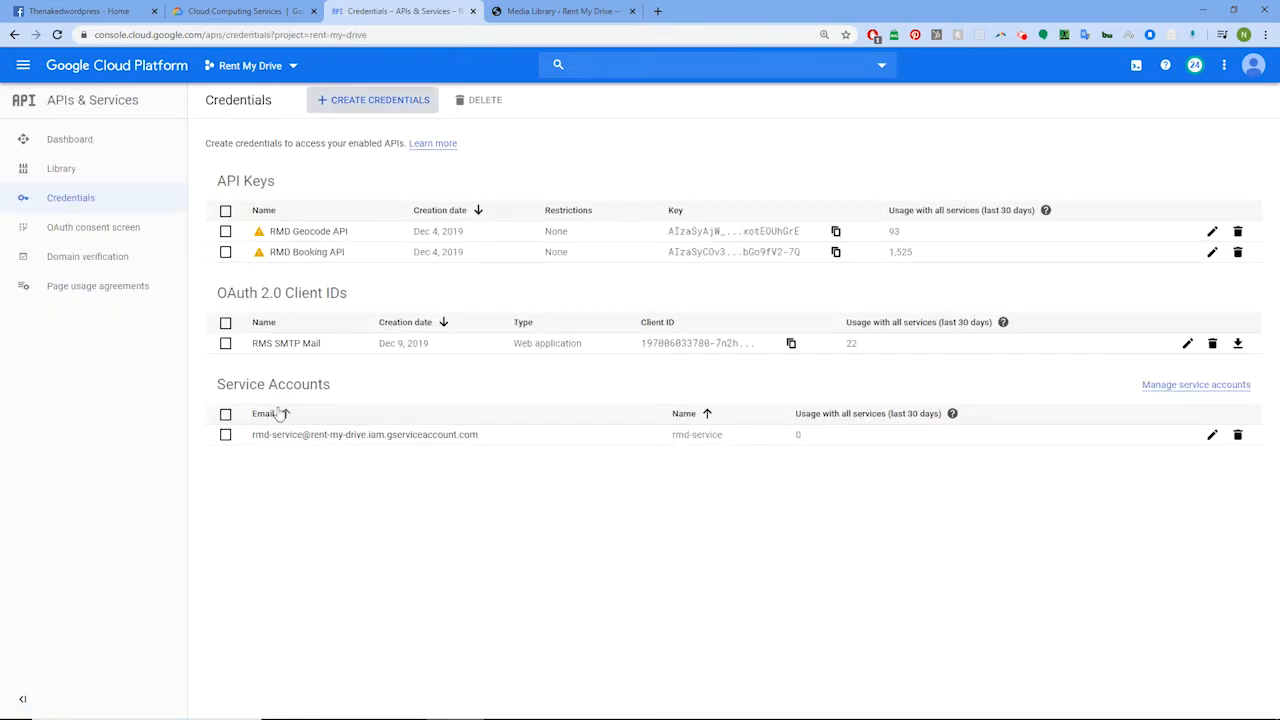
left_click(225, 434)
left_click(481, 102)
left_click(812, 452)
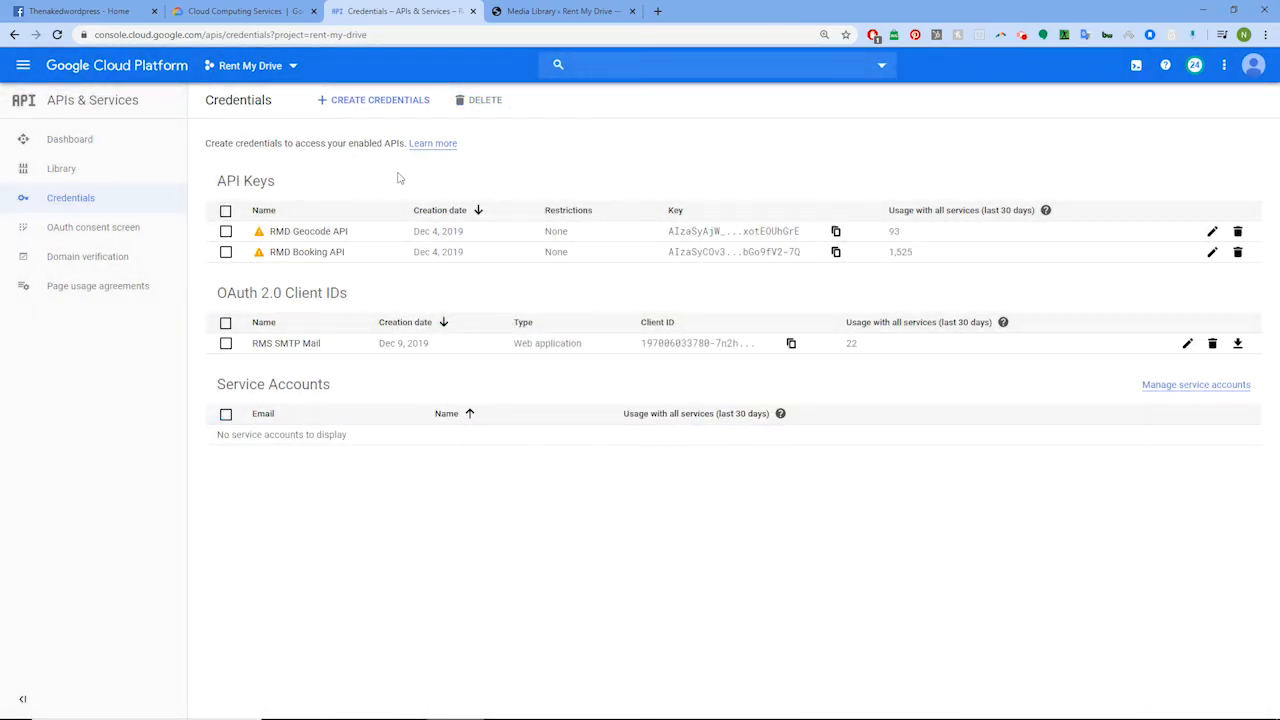
Reload the credentials page and create a service account named rmd-cred.
left_click(57, 34)
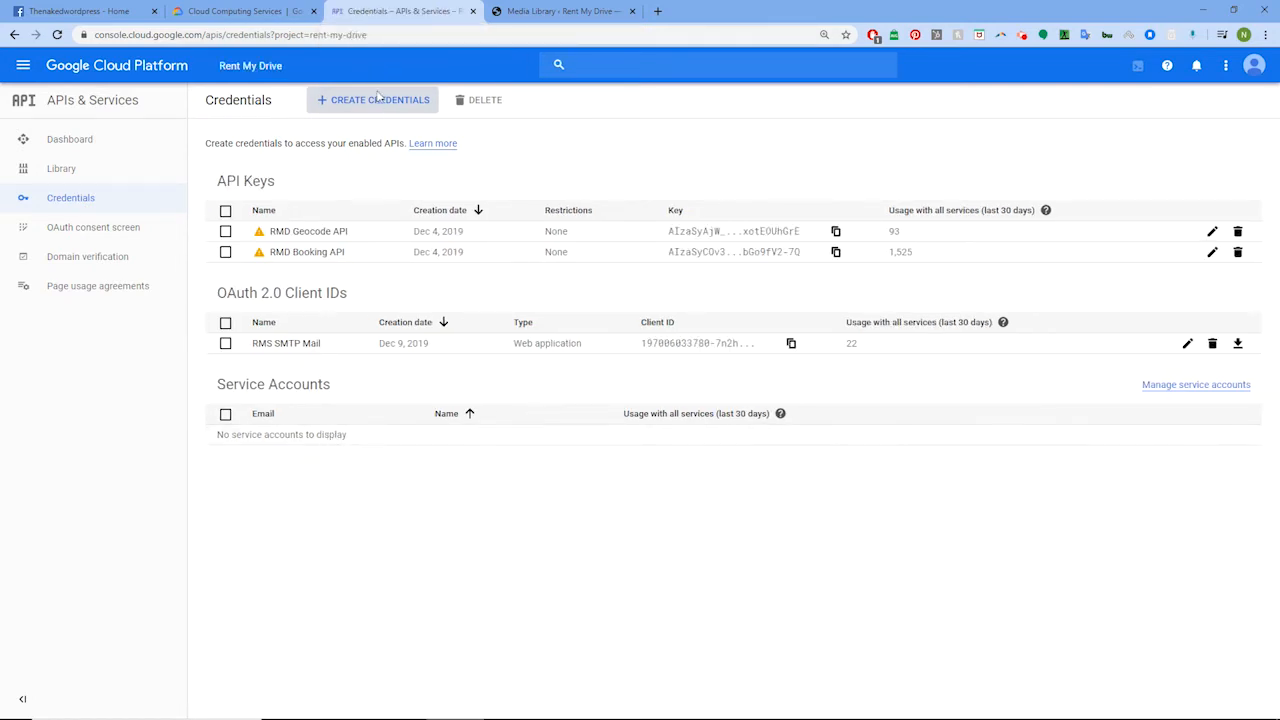
left_click(380, 100)
left_click(361, 215)
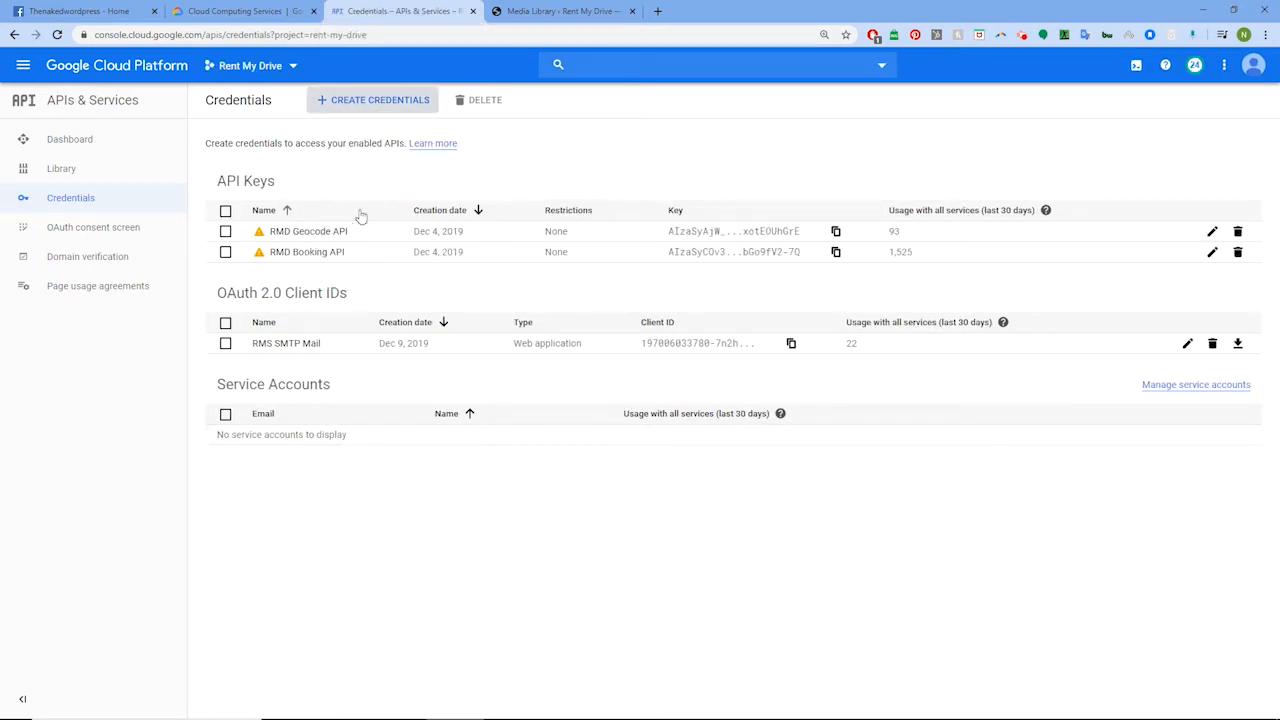
left_click(303, 229)
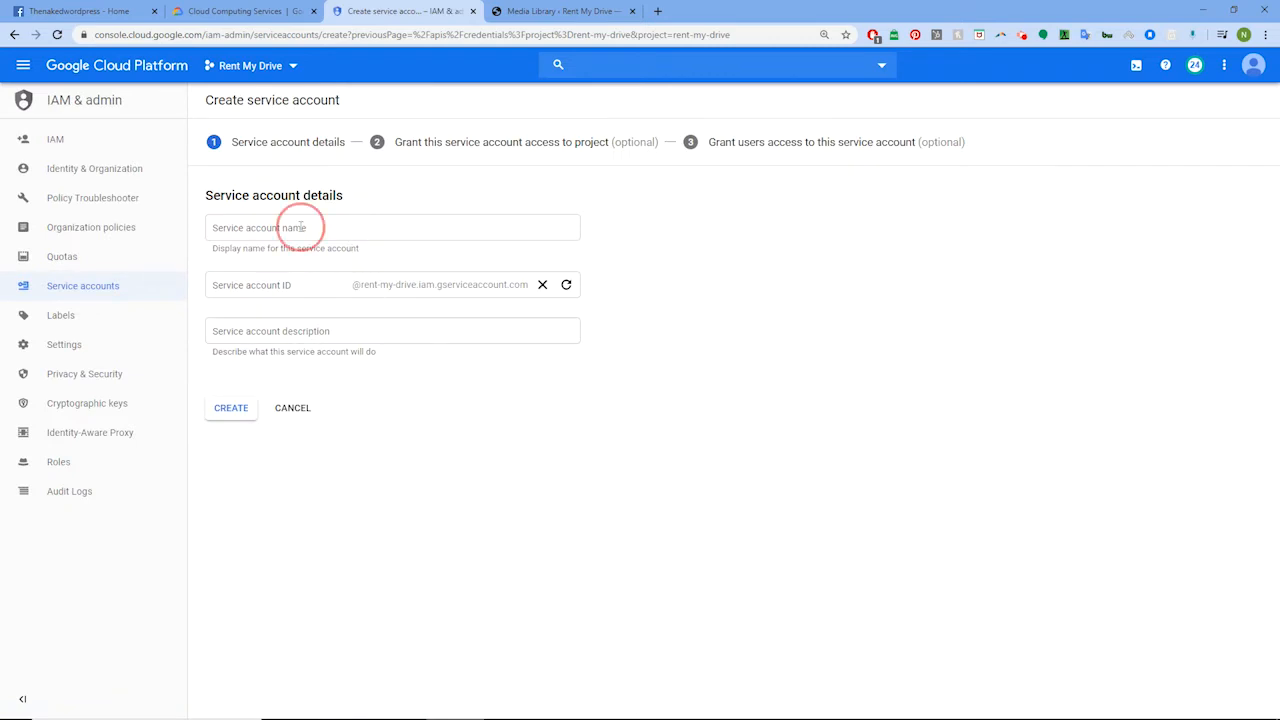
type("r")
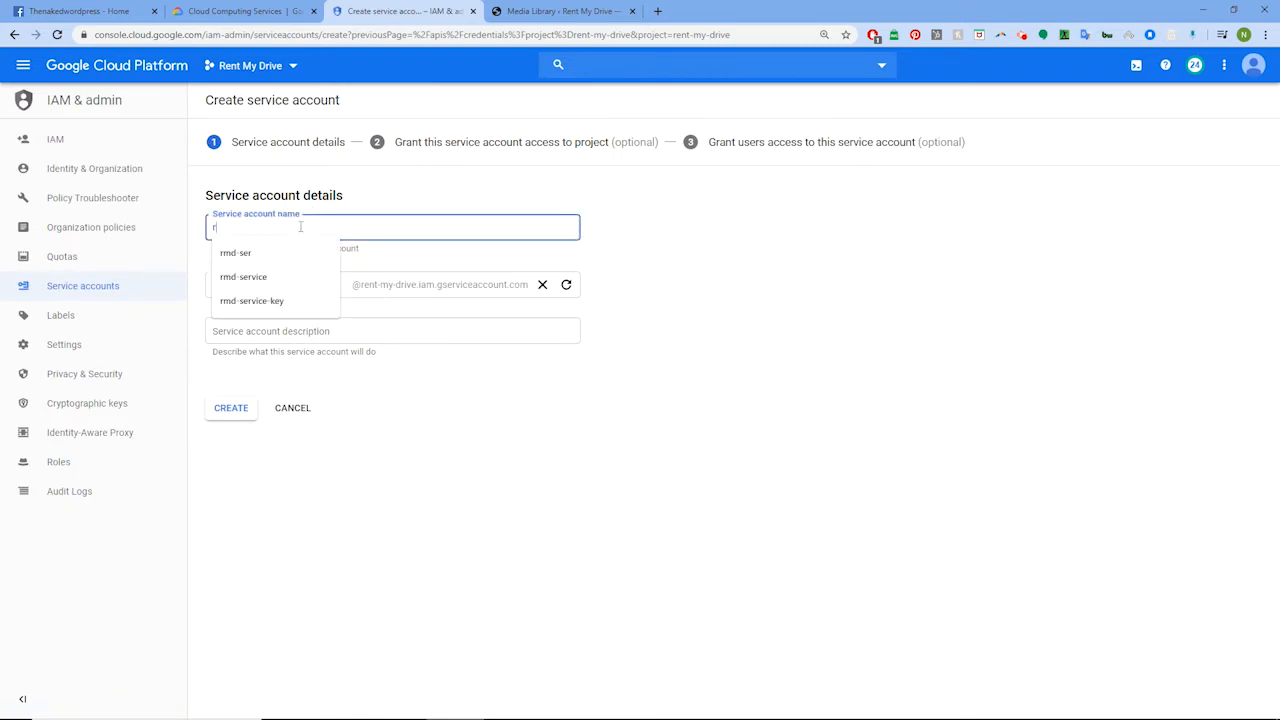
type("md-cred")
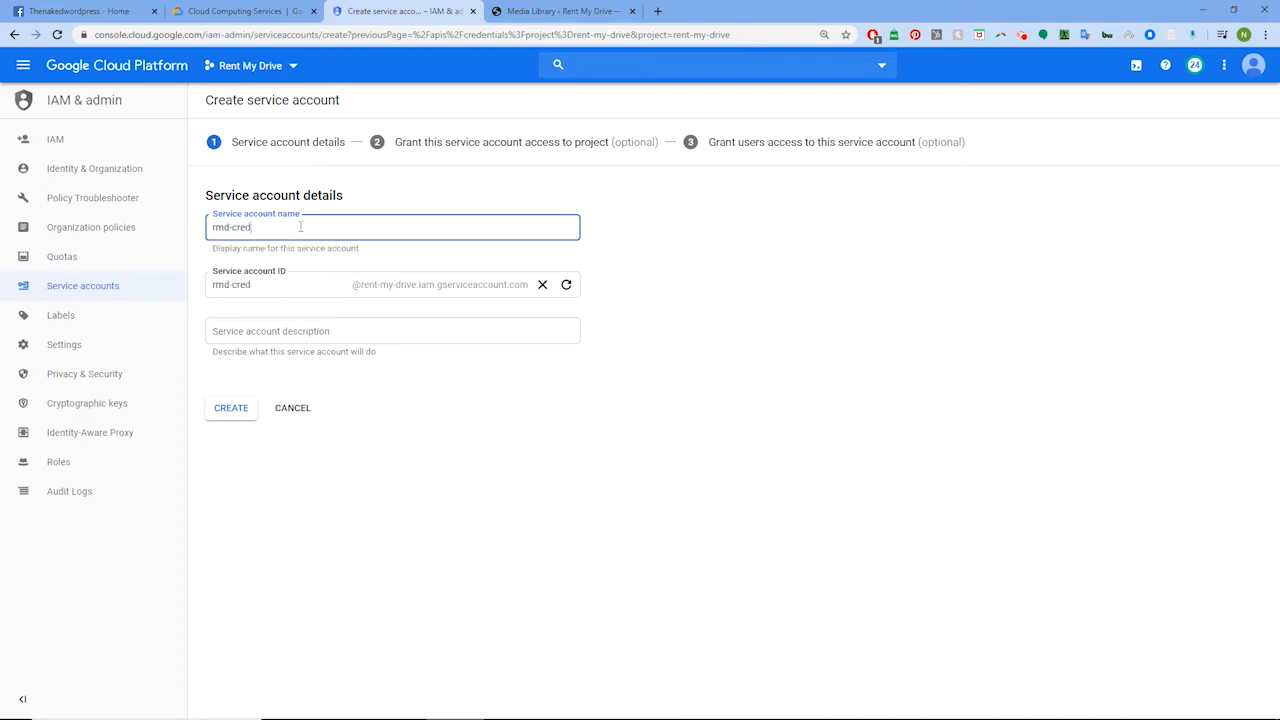
left_click(230, 410)
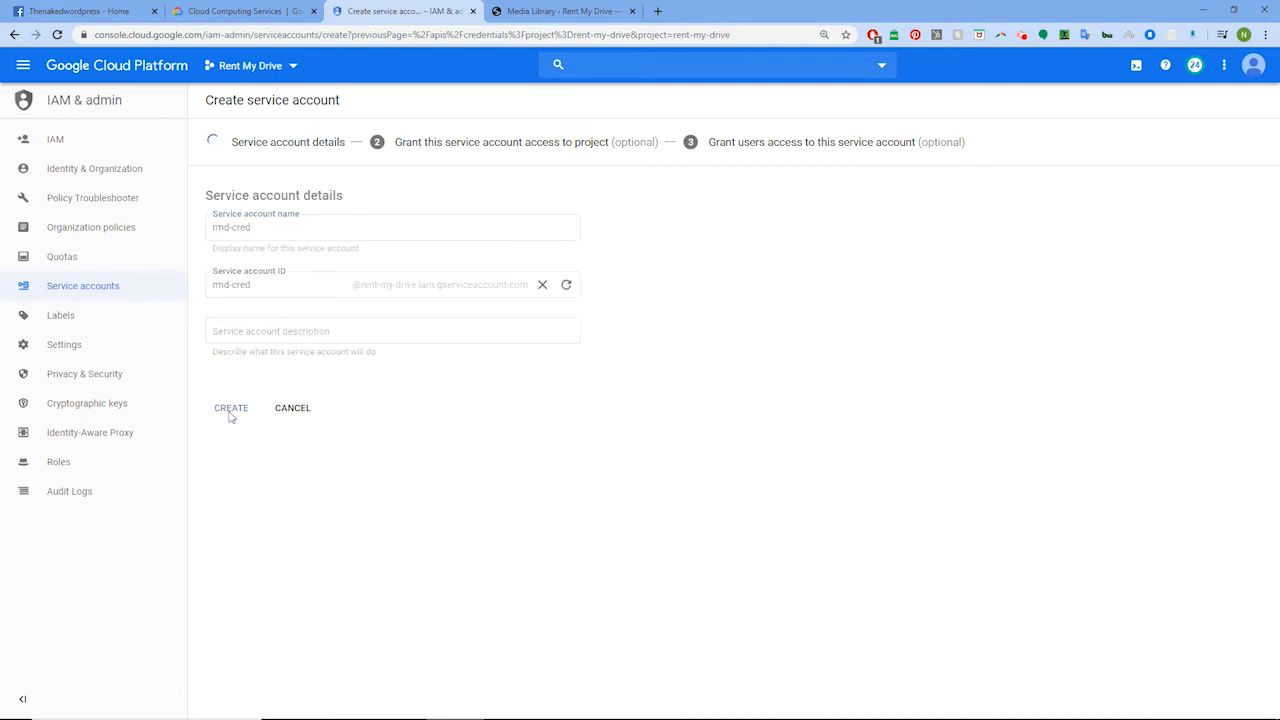
Grant the rmd-cred service account the Storage Admin role and continue to the user access and key stage.
left_click(336, 268)
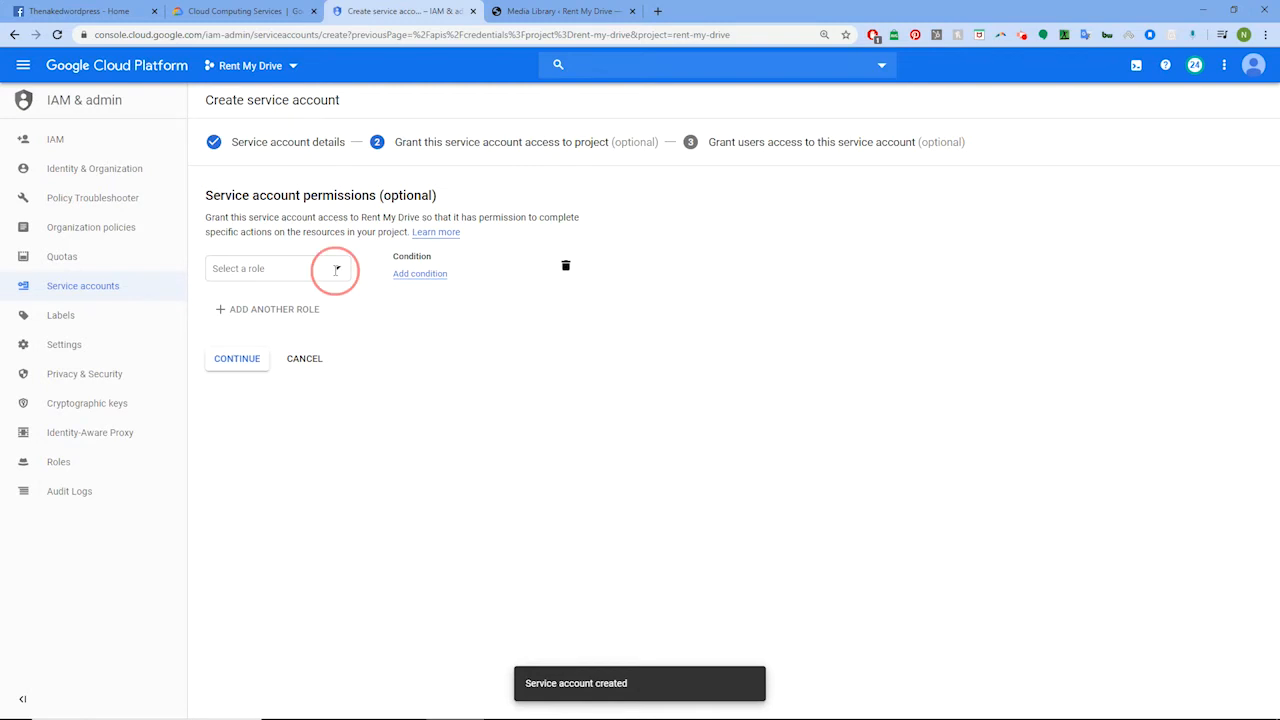
left_click_drag(334, 322, 333, 478)
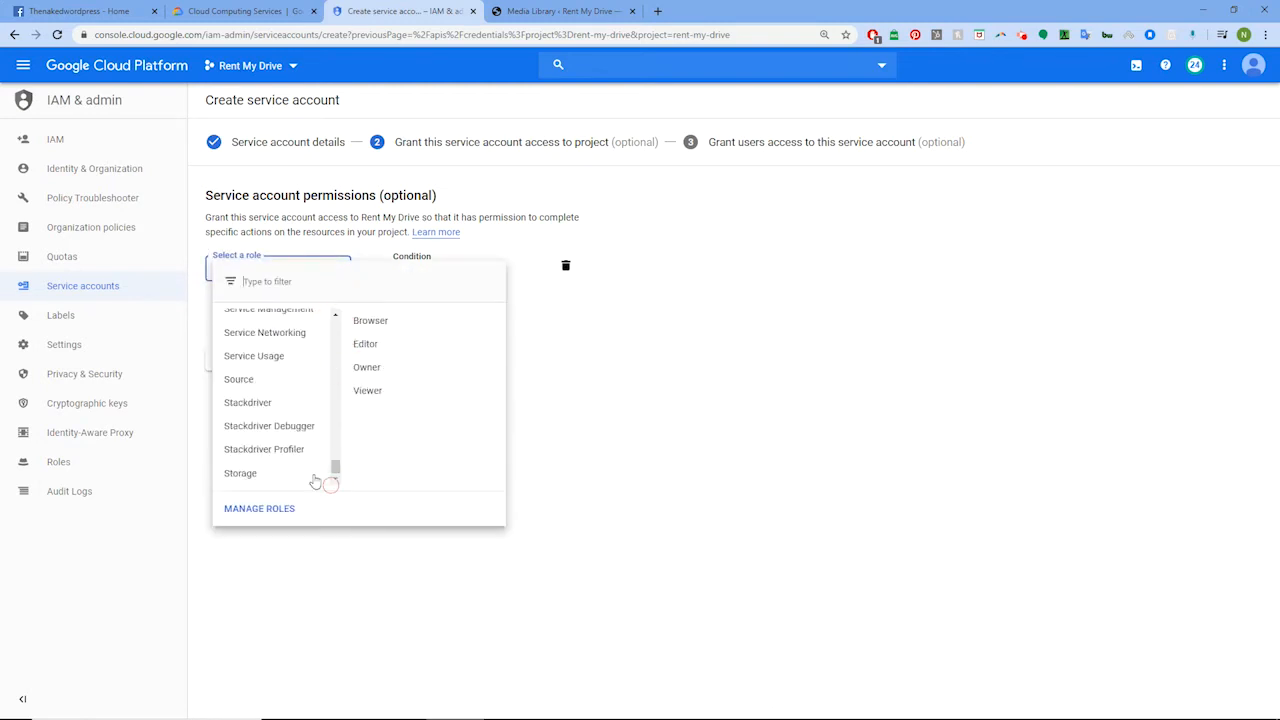
left_click(391, 325)
left_click(238, 367)
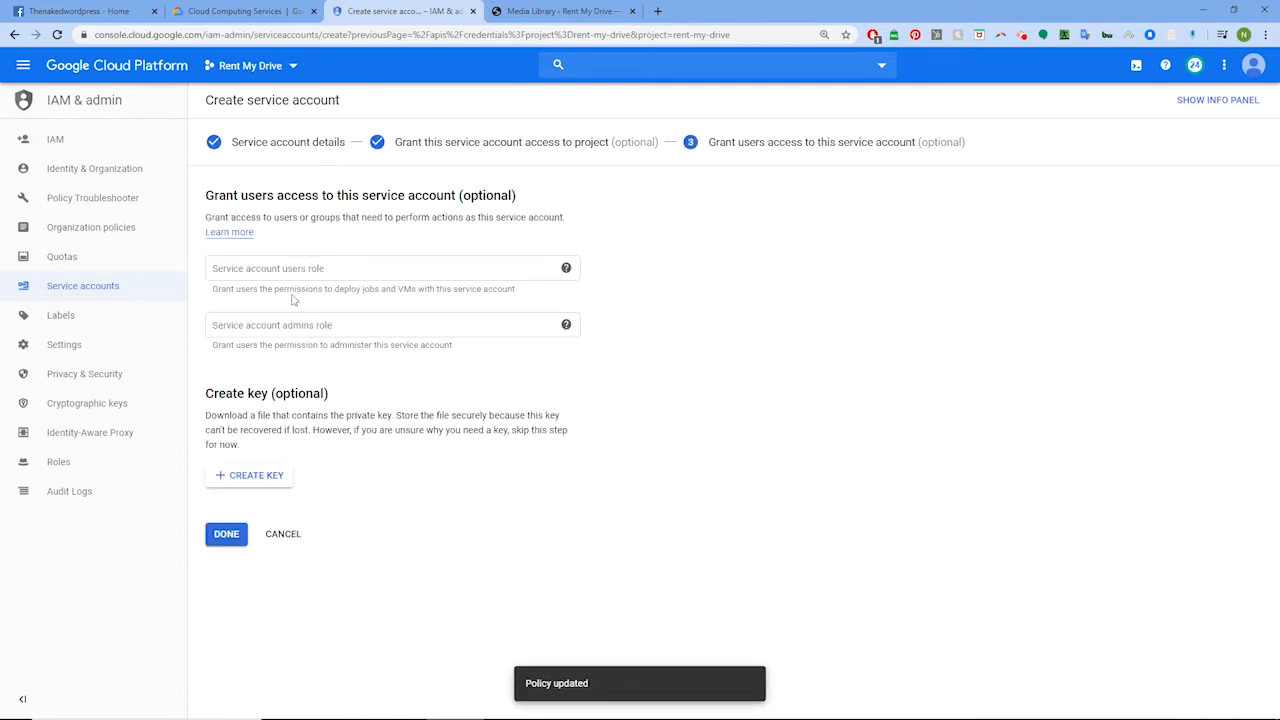
Create and download a JSON private key for the rmd-cred service account, move the opened key file aside and finish the account setup.
left_click(248, 475)
left_click(900, 285)
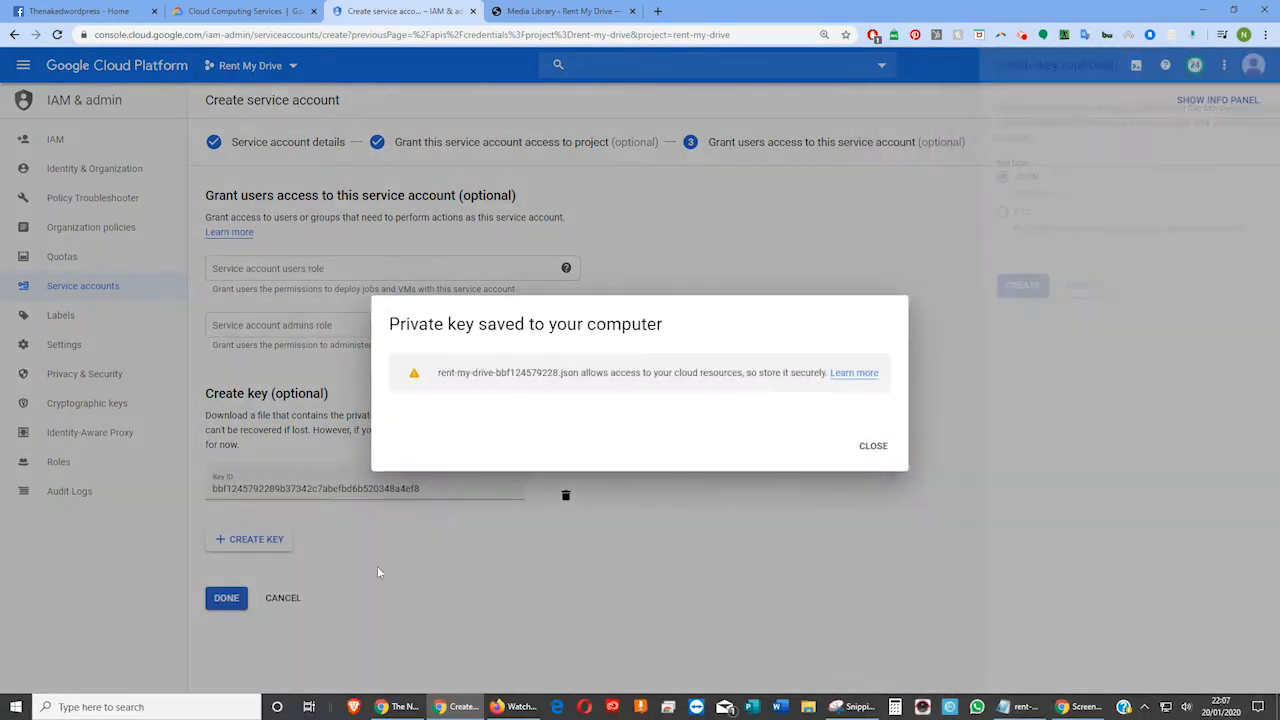
left_click(872, 450)
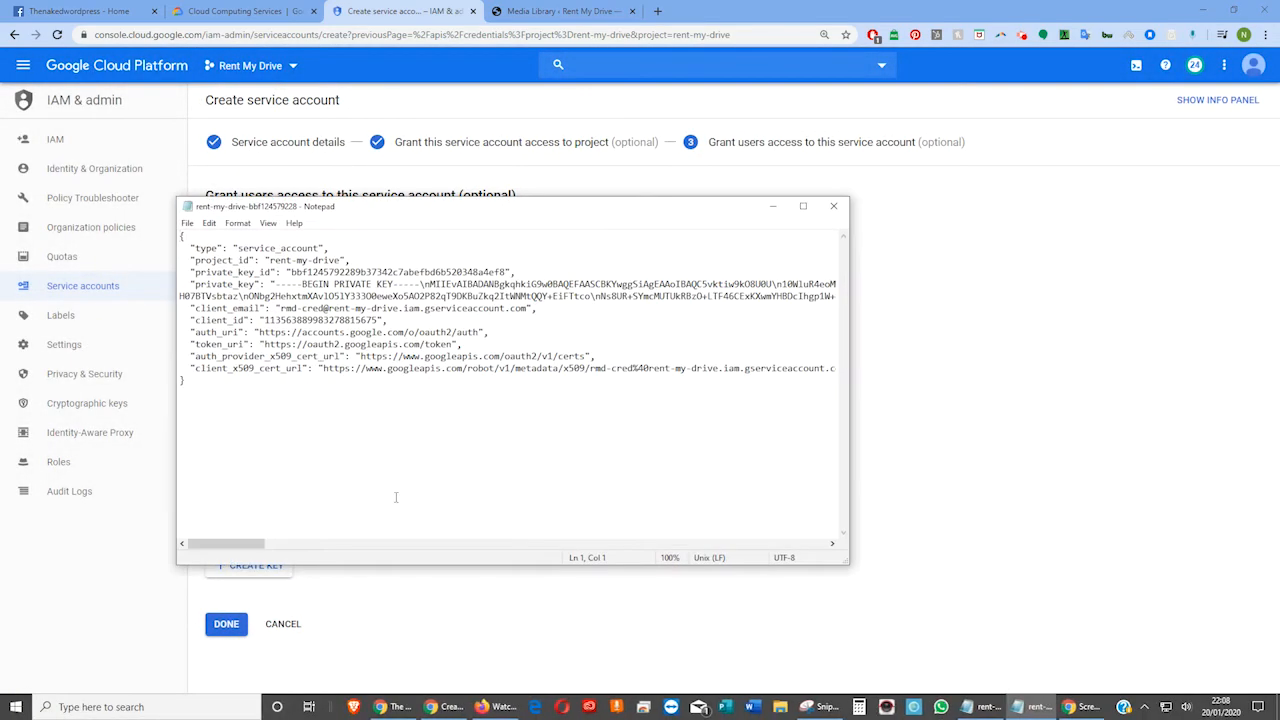
left_click_drag(663, 210, 1279, 212)
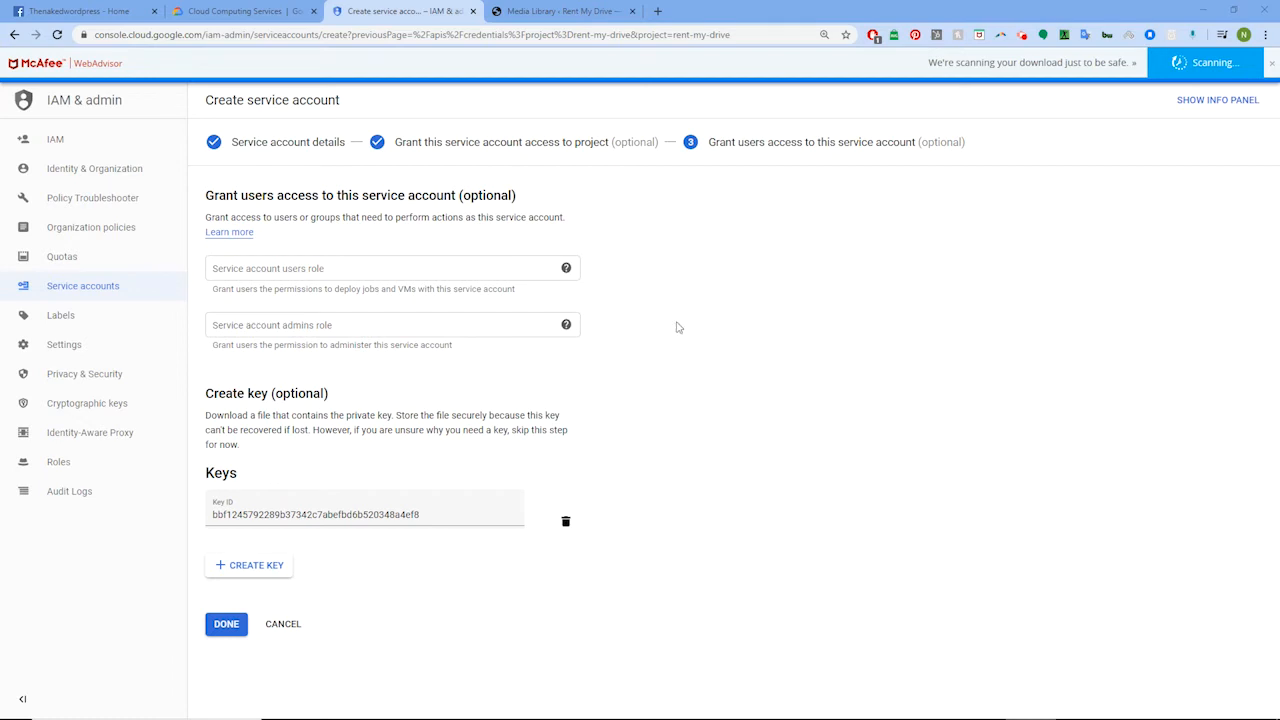
left_click(229, 626)
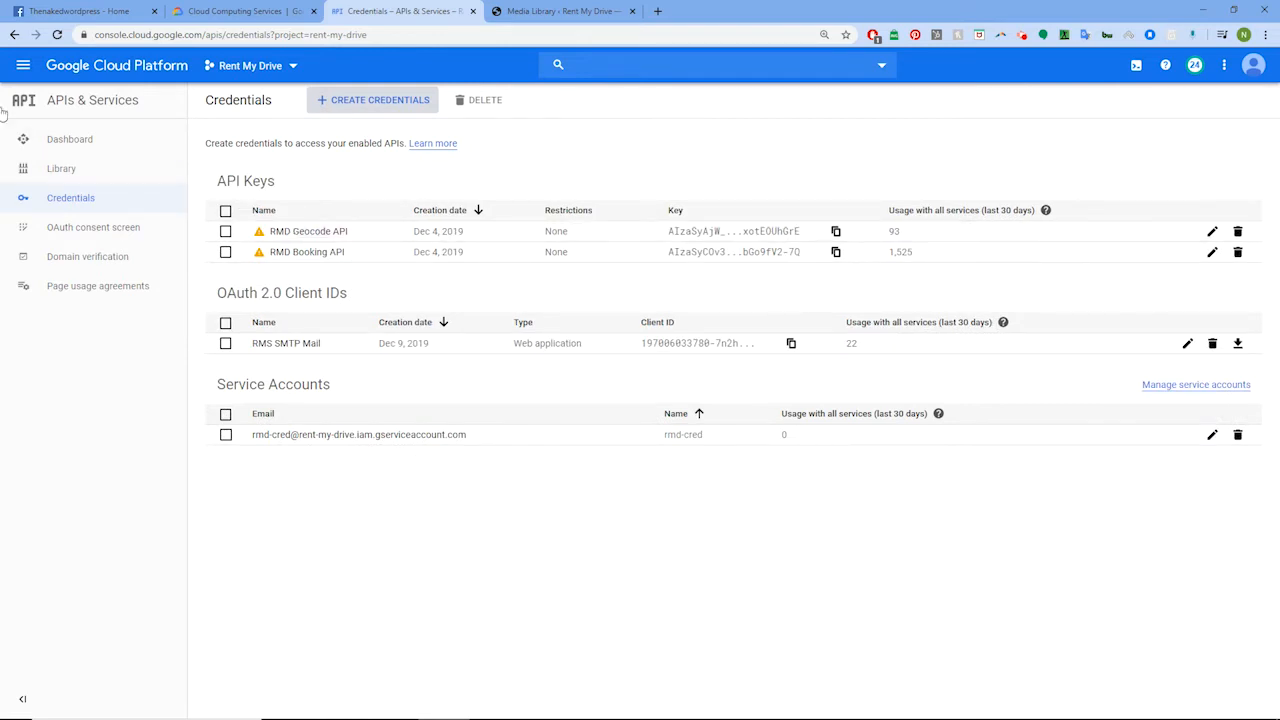
Open the Cloud Storage bucket browser for the Rent My Drive project.
left_click(24, 68)
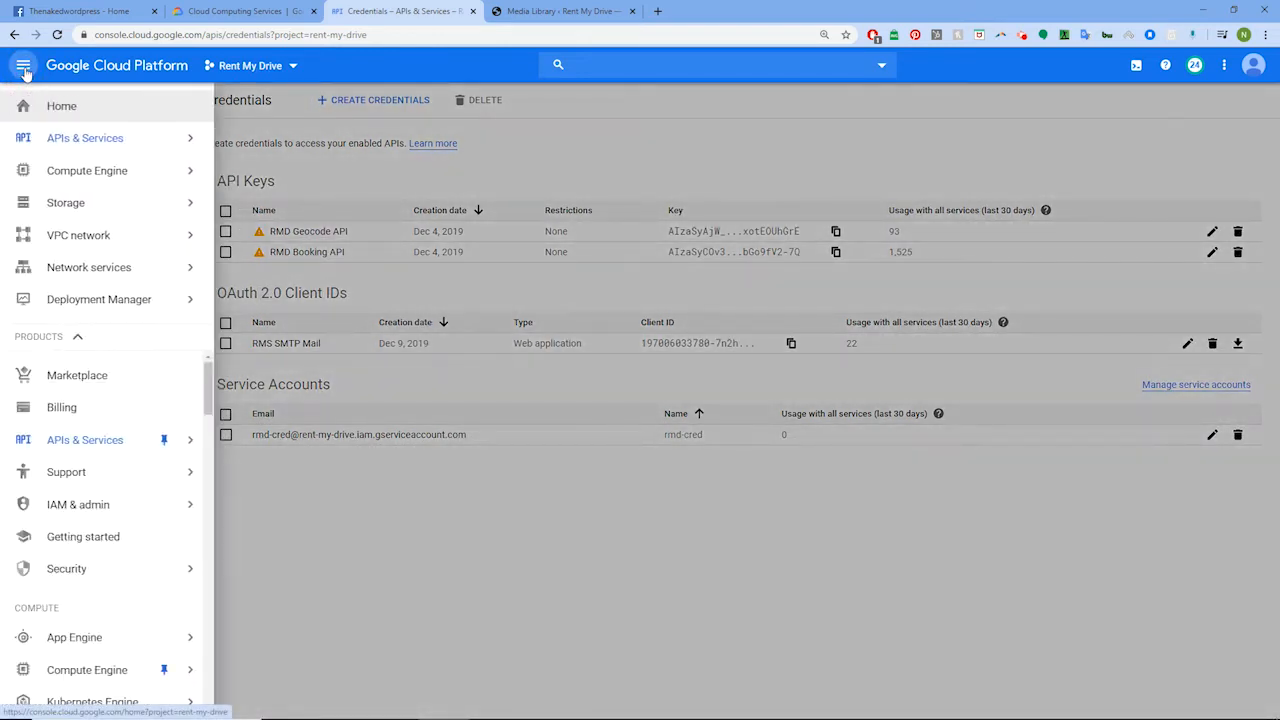
mouse_move(94, 185)
left_click(244, 216)
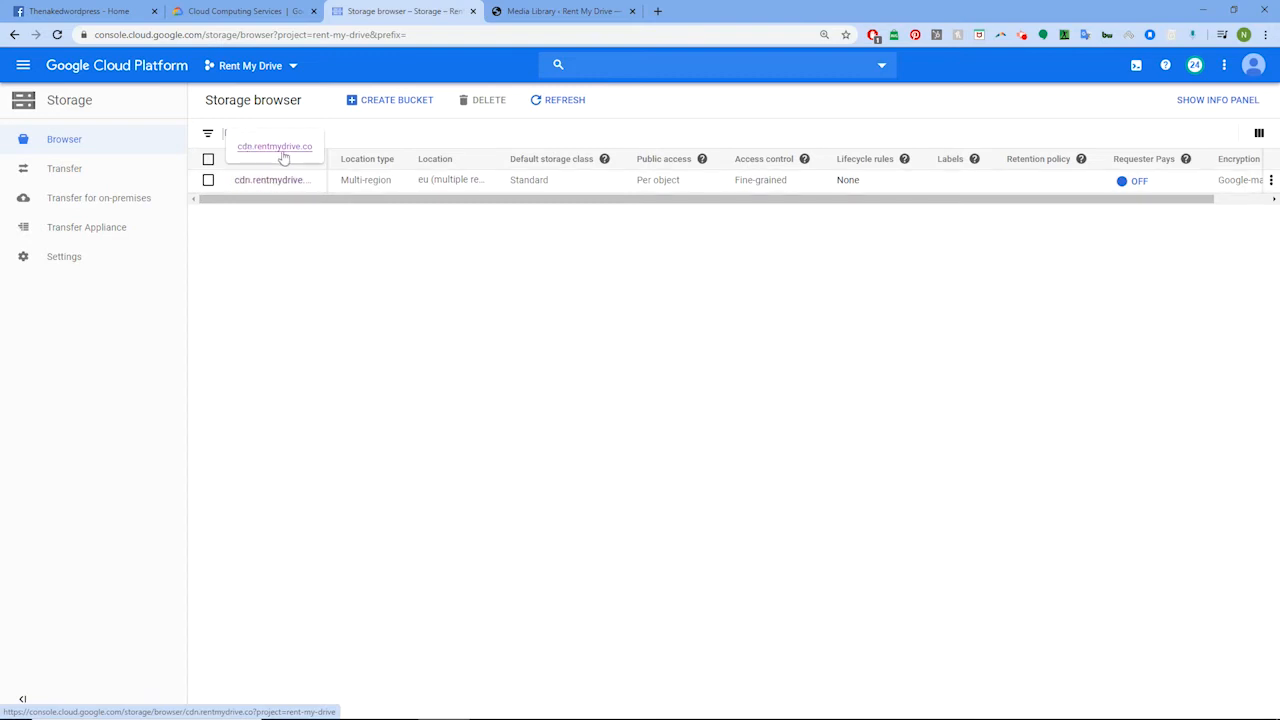
Delete the existing cdn.rentmydrive.co bucket, confirming the deletion with the bucket's name.
left_click(208, 180)
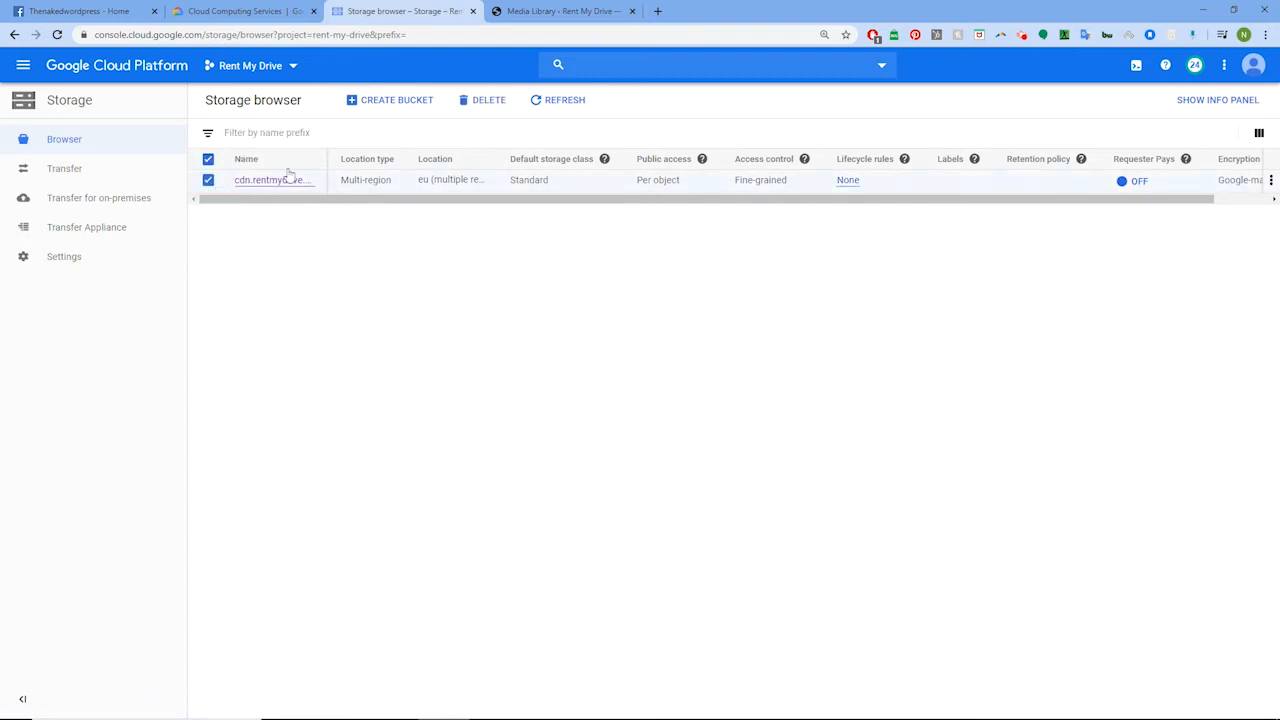
left_click(490, 102)
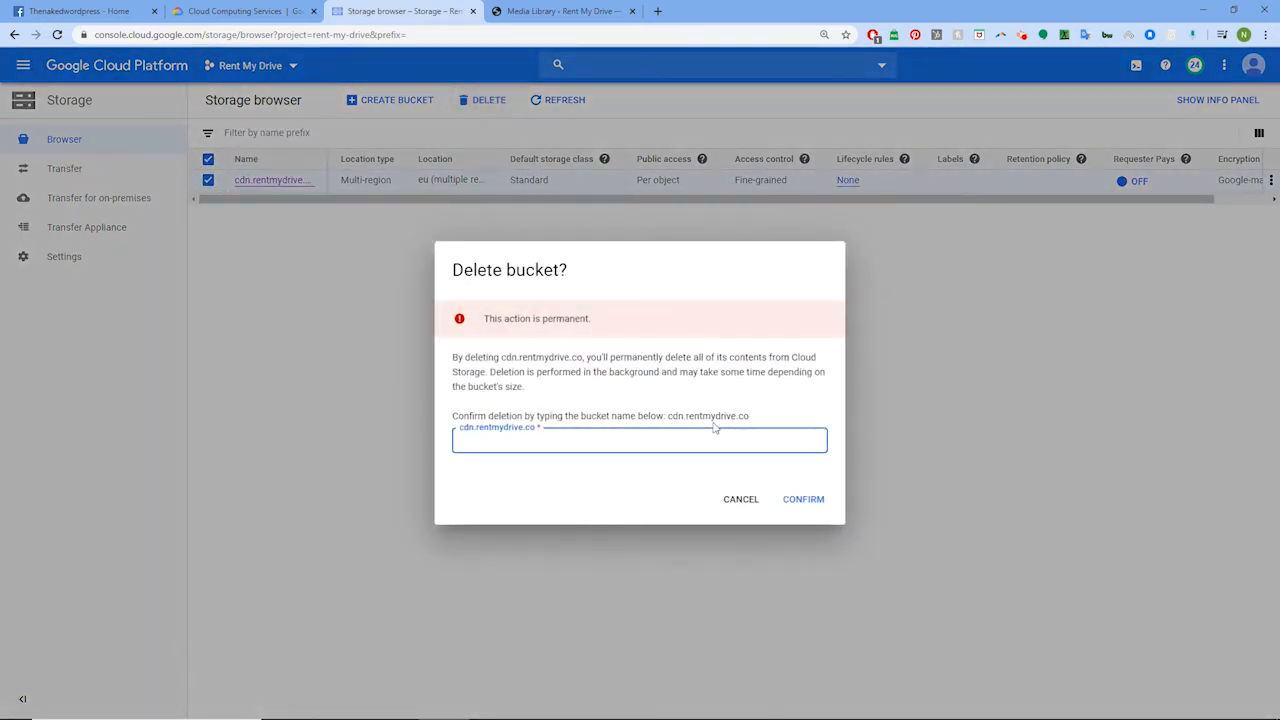
double_click(700, 416)
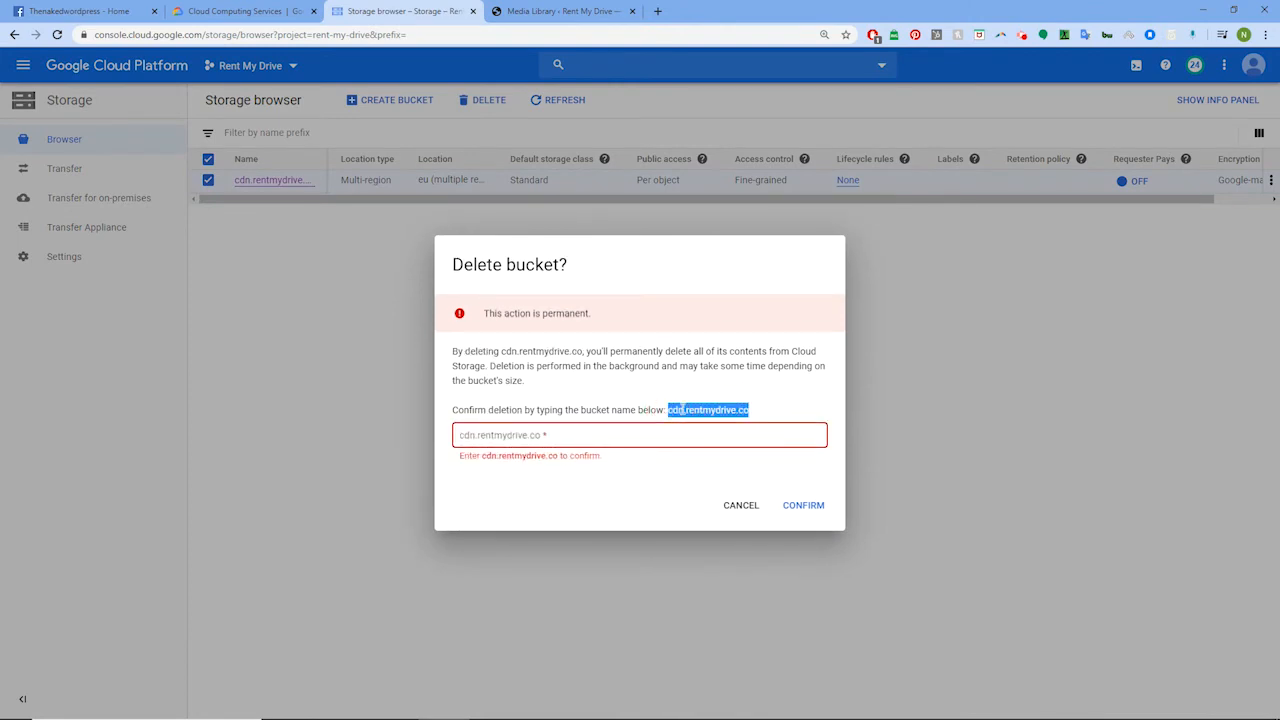
right_click(681, 411)
left_click(710, 419)
right_click(632, 437)
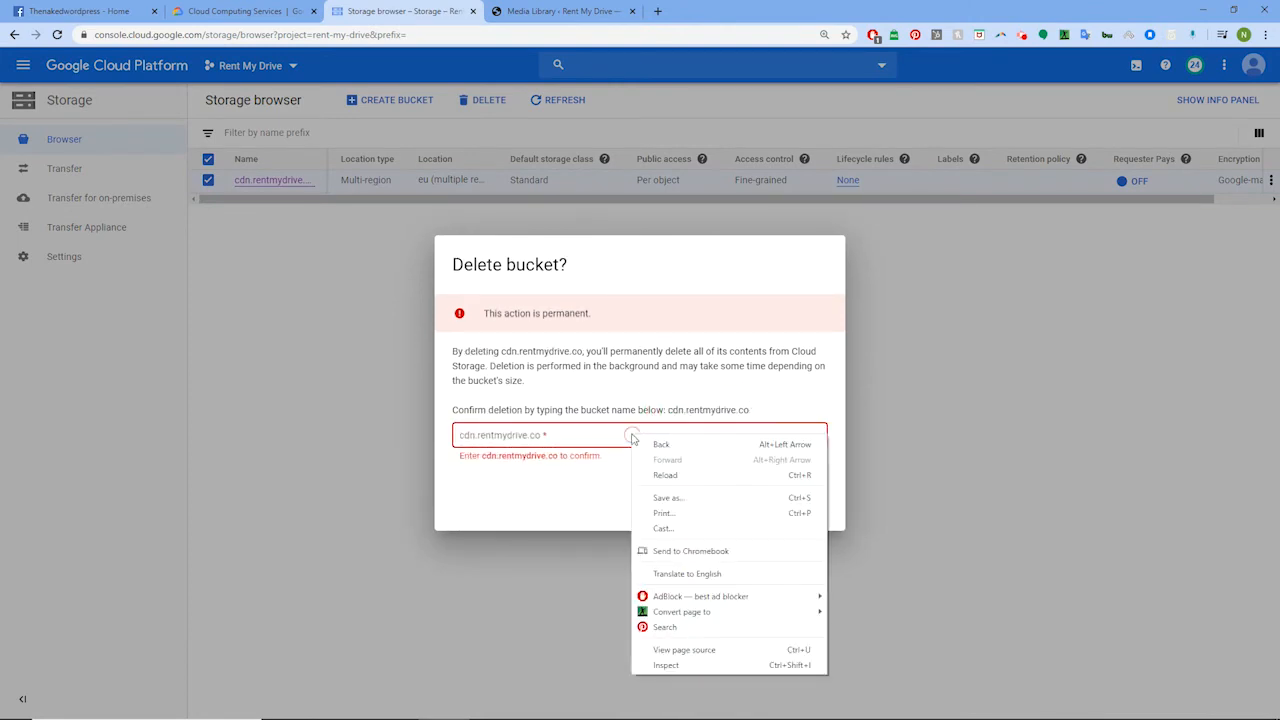
left_click(621, 443)
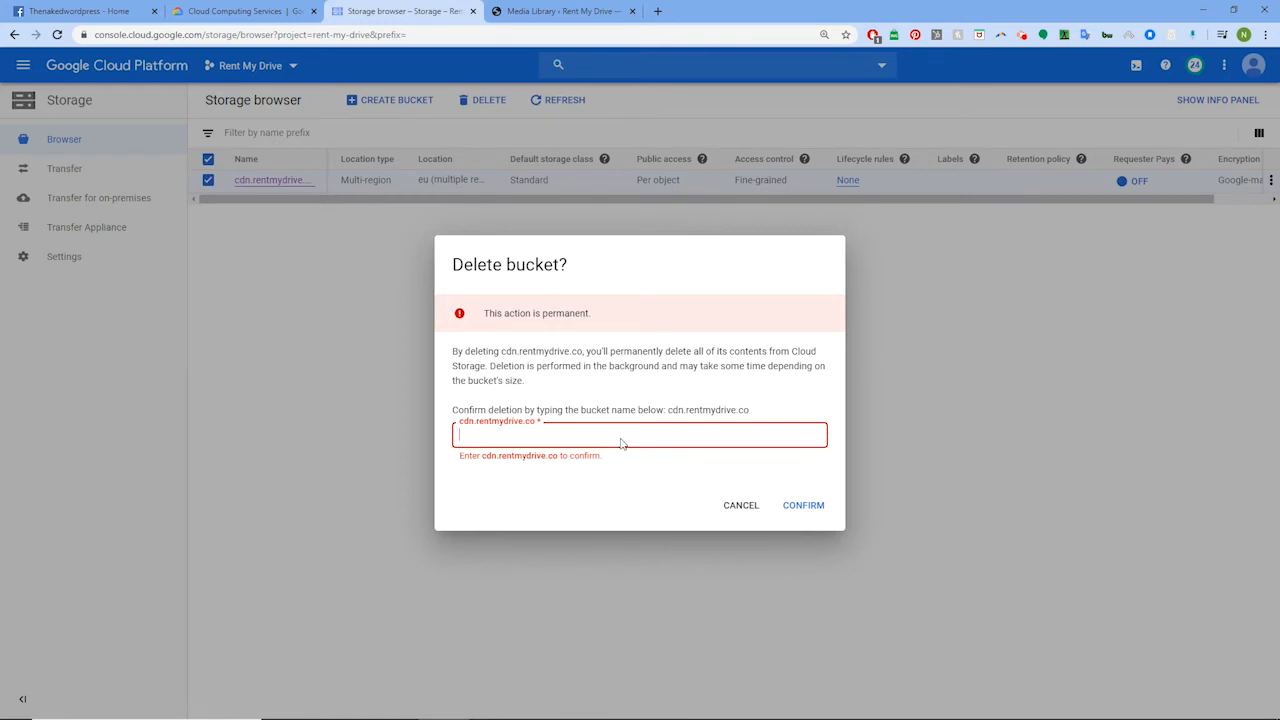
key("ctrl+v")
left_click(810, 500)
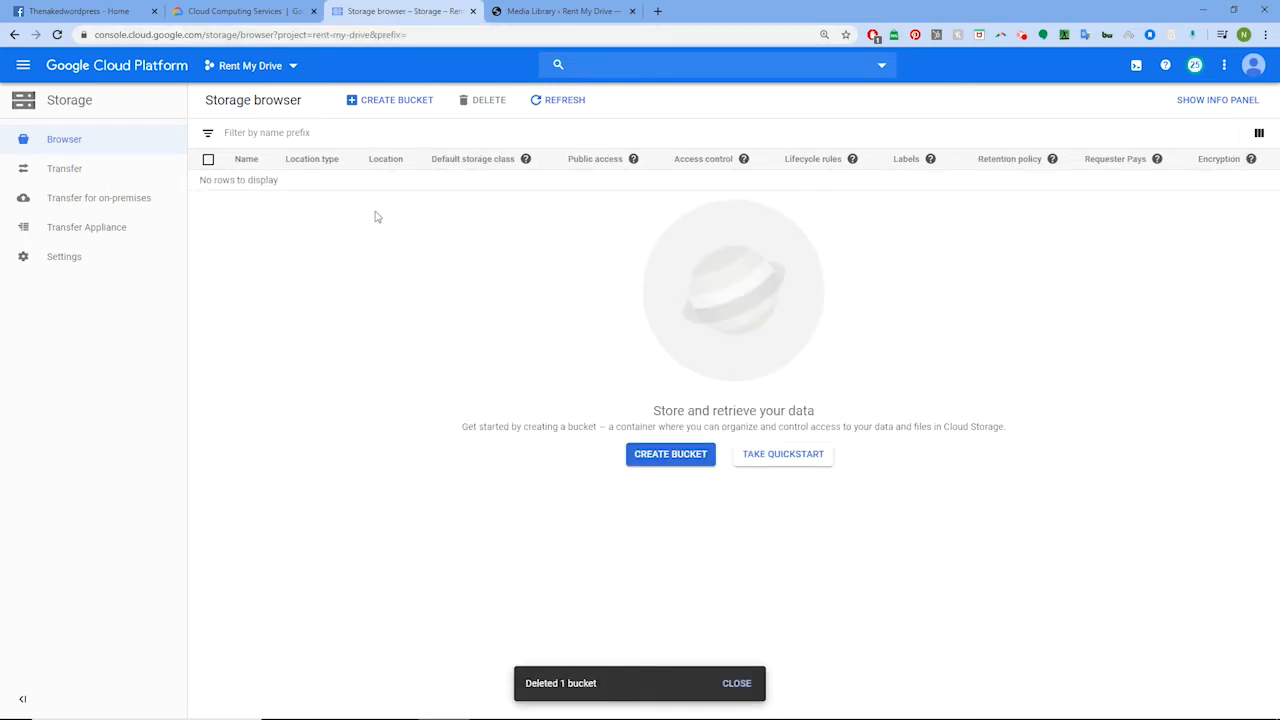
Reload the storage browser and start creating a new bucket.
key("F5")
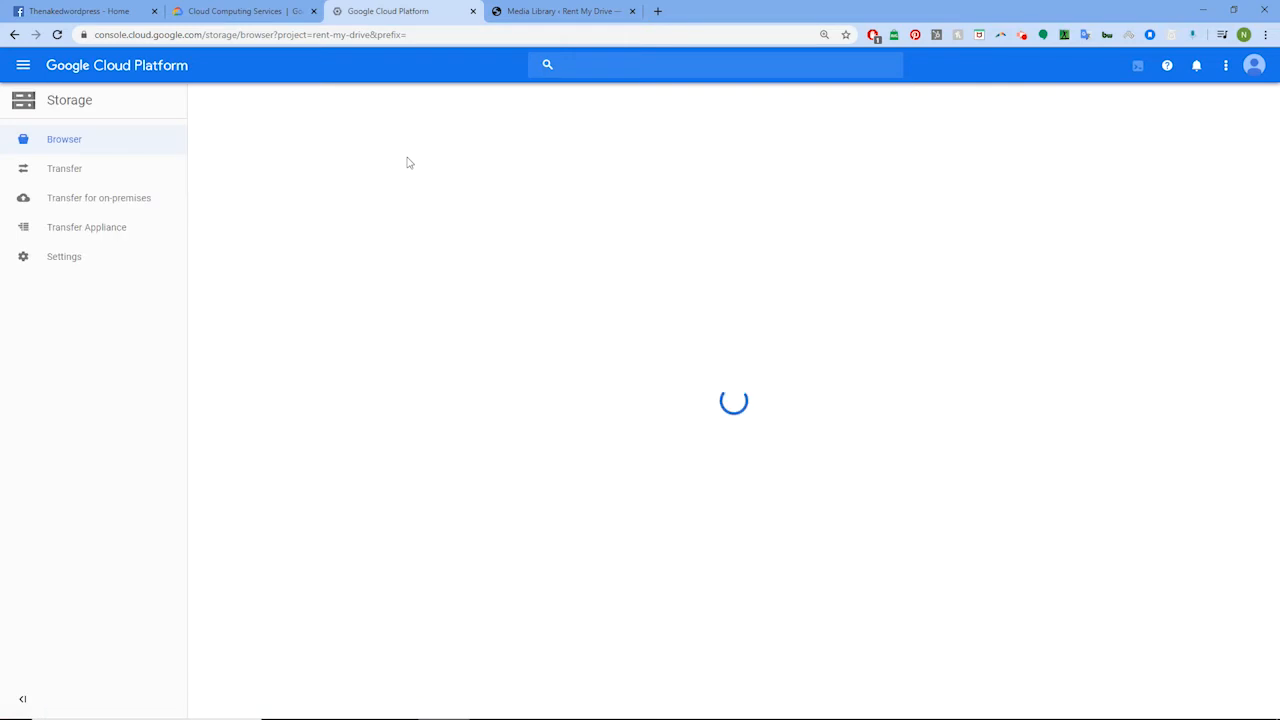
left_click(655, 463)
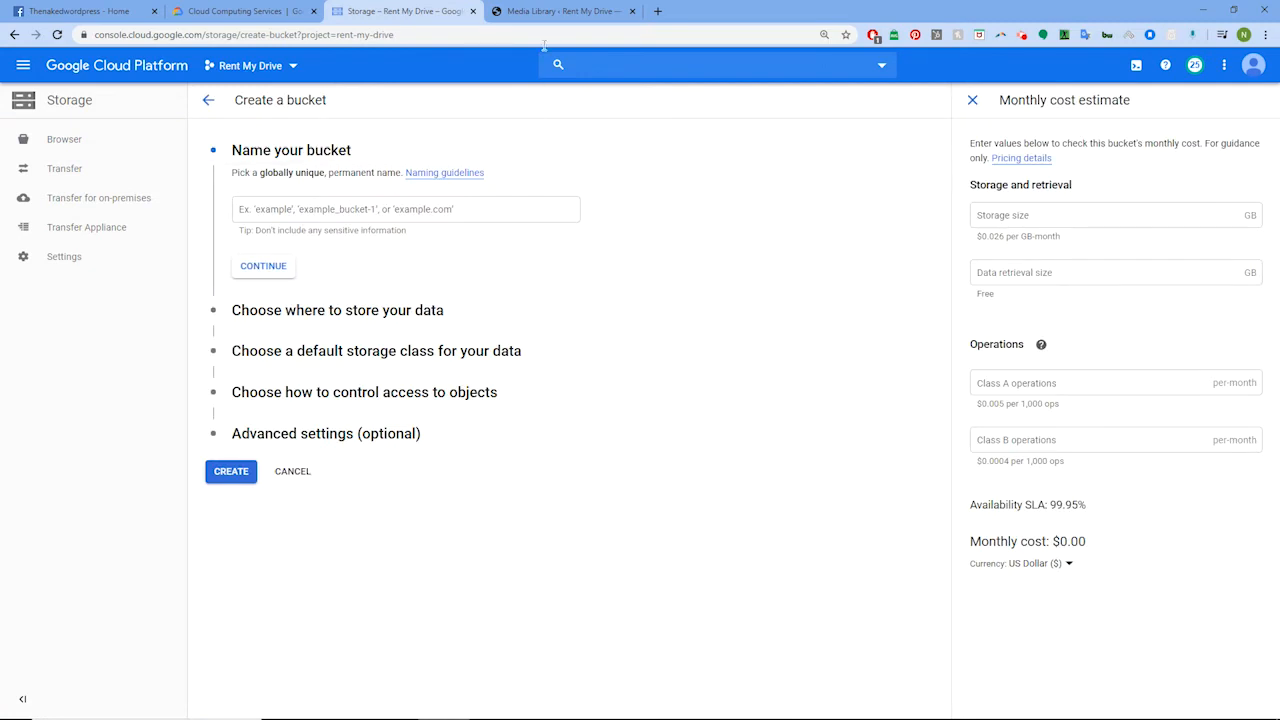
Switch to the WordPress site, open the Stateless Settings and examine the example file URL.
left_click(551, 12)
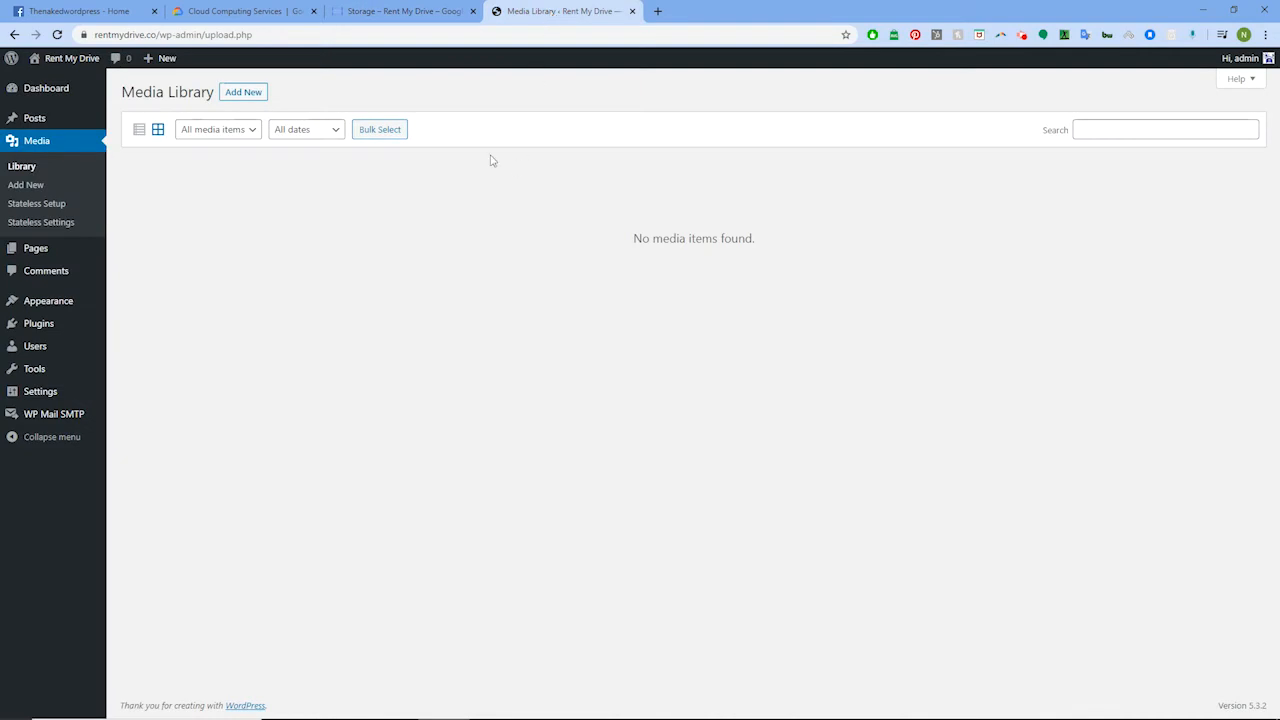
left_click(35, 225)
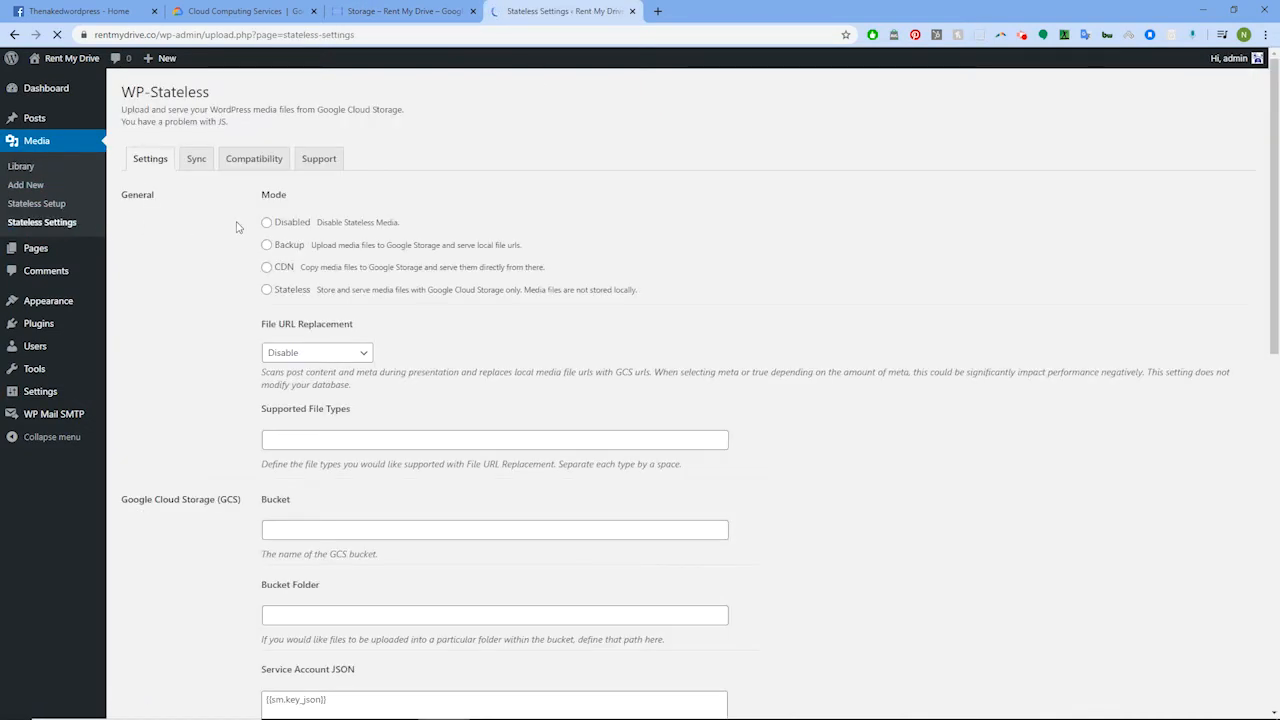
scroll(236, 282, "down", 3)
scroll(238, 285, "down", 5)
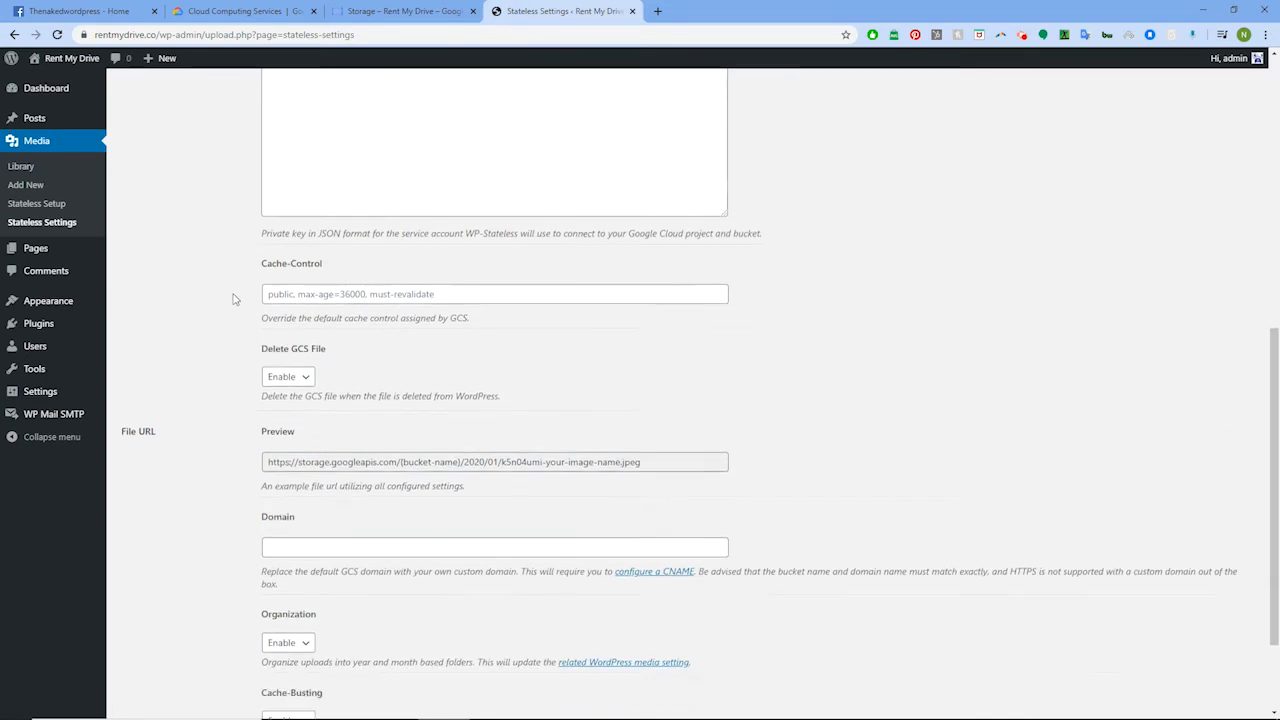
left_click_drag(268, 336, 663, 331)
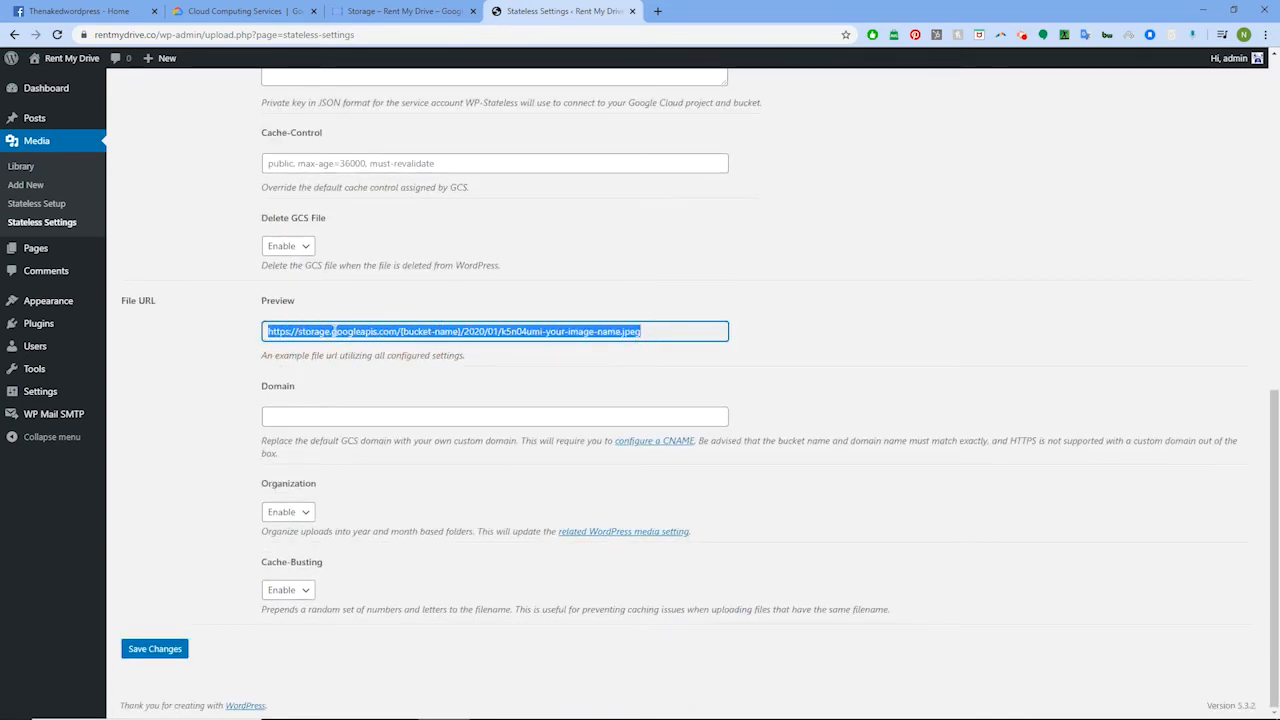
left_click(298, 416)
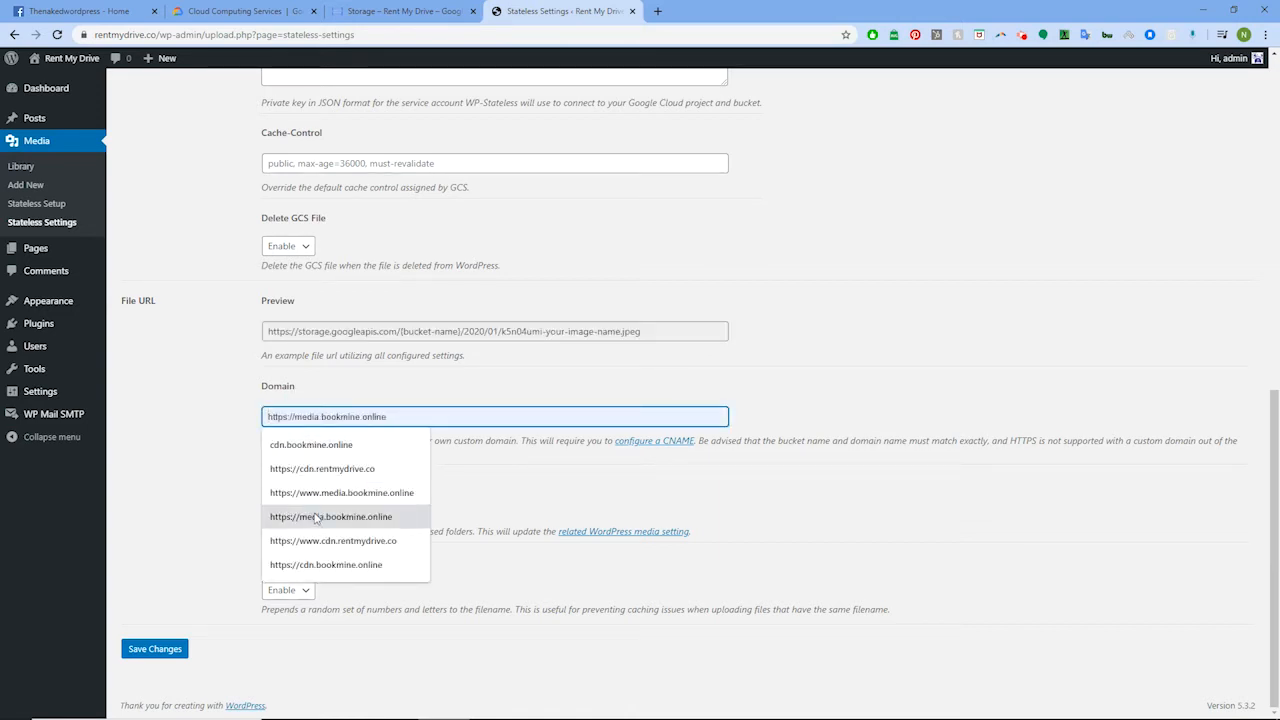
left_click(331, 470)
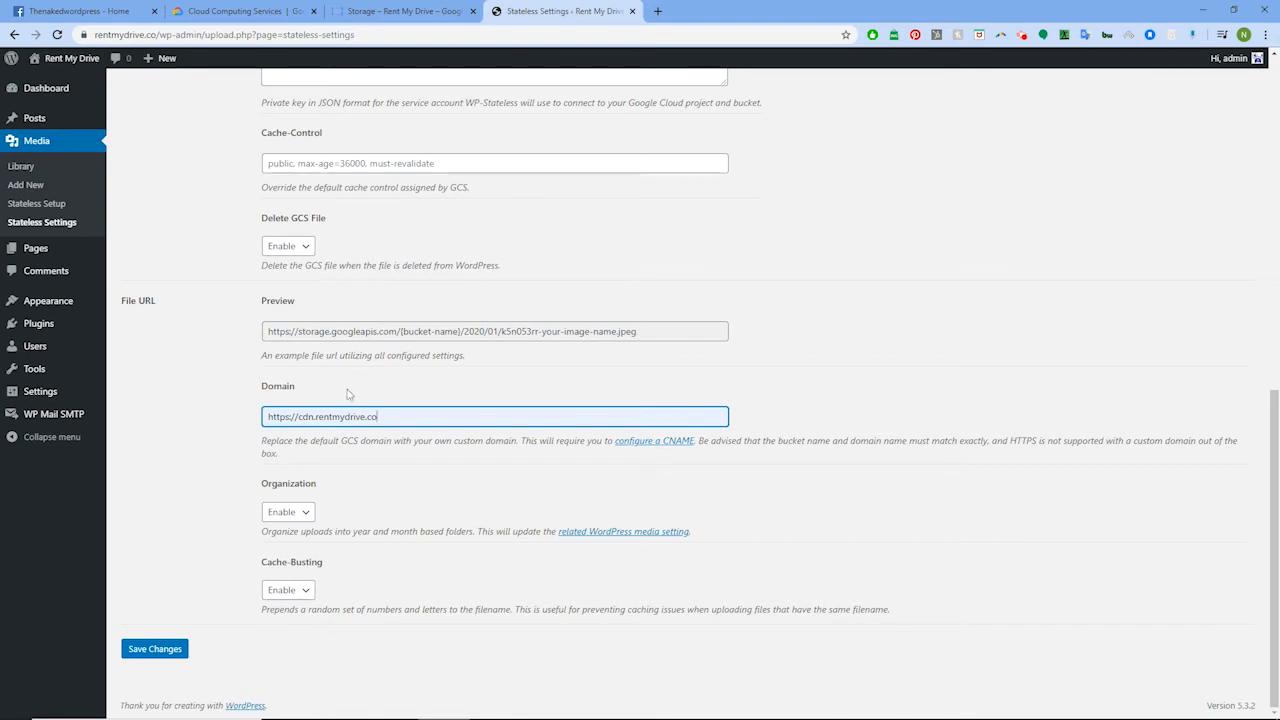
left_click_drag(392, 410, 214, 417)
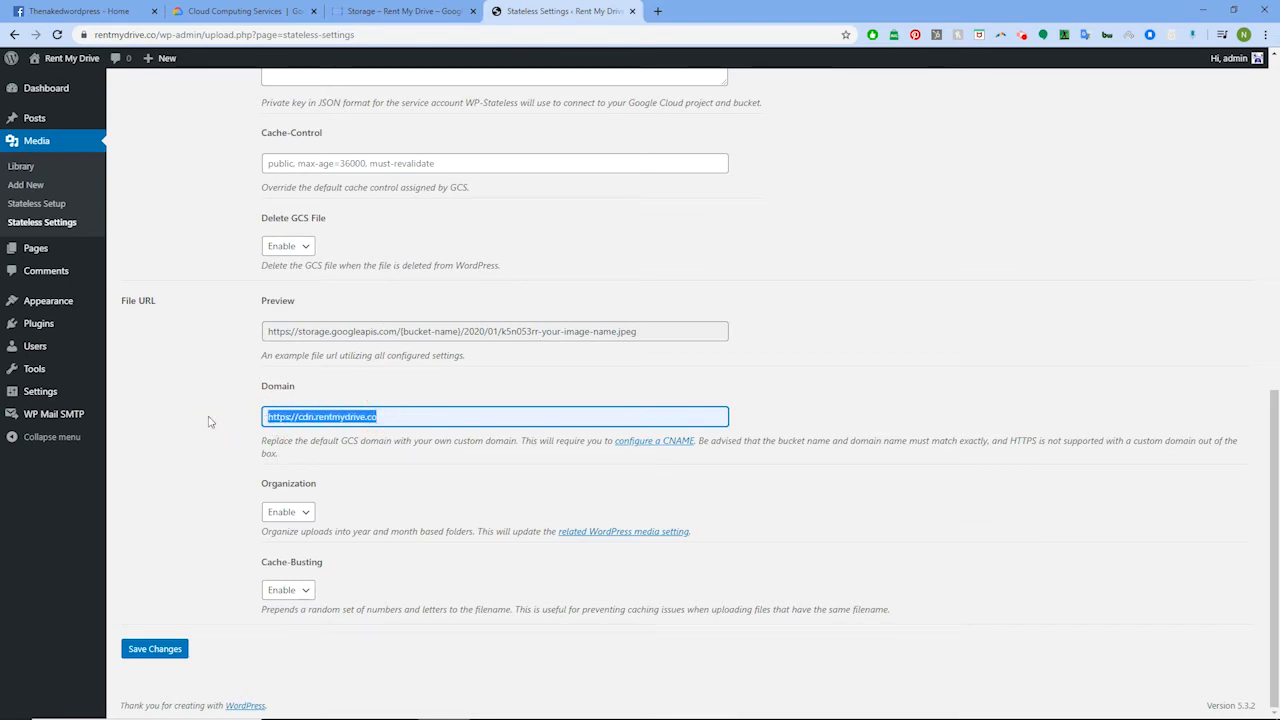
key("BackSpace")
Return to the new bucket in Google Cloud, name it cdn-rmd and continue to the data location stage.
left_click(380, 11)
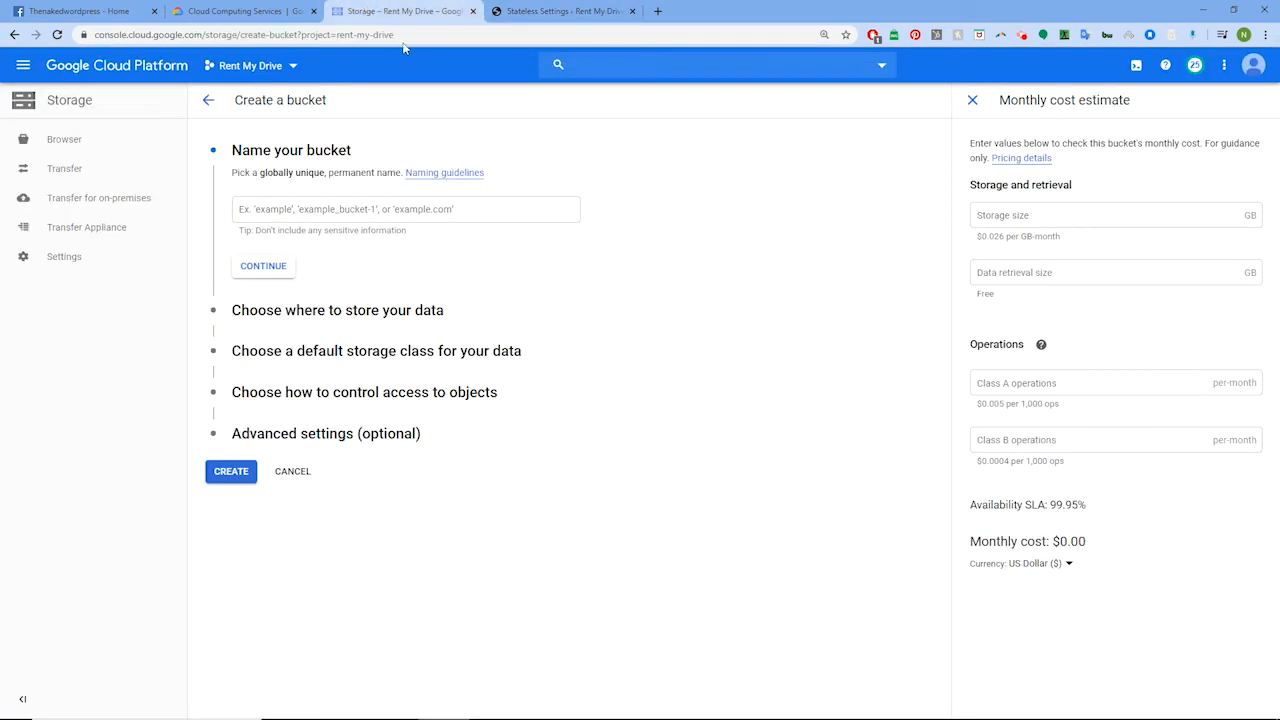
left_click(313, 209)
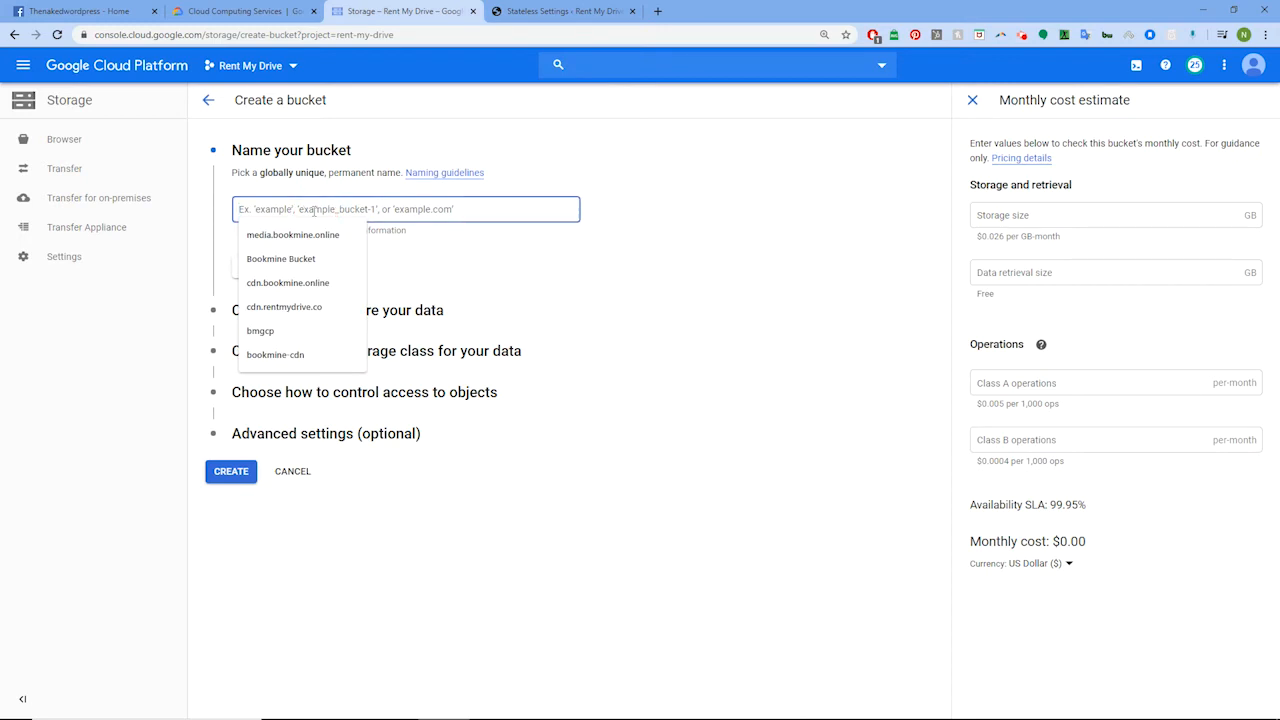
type("cd")
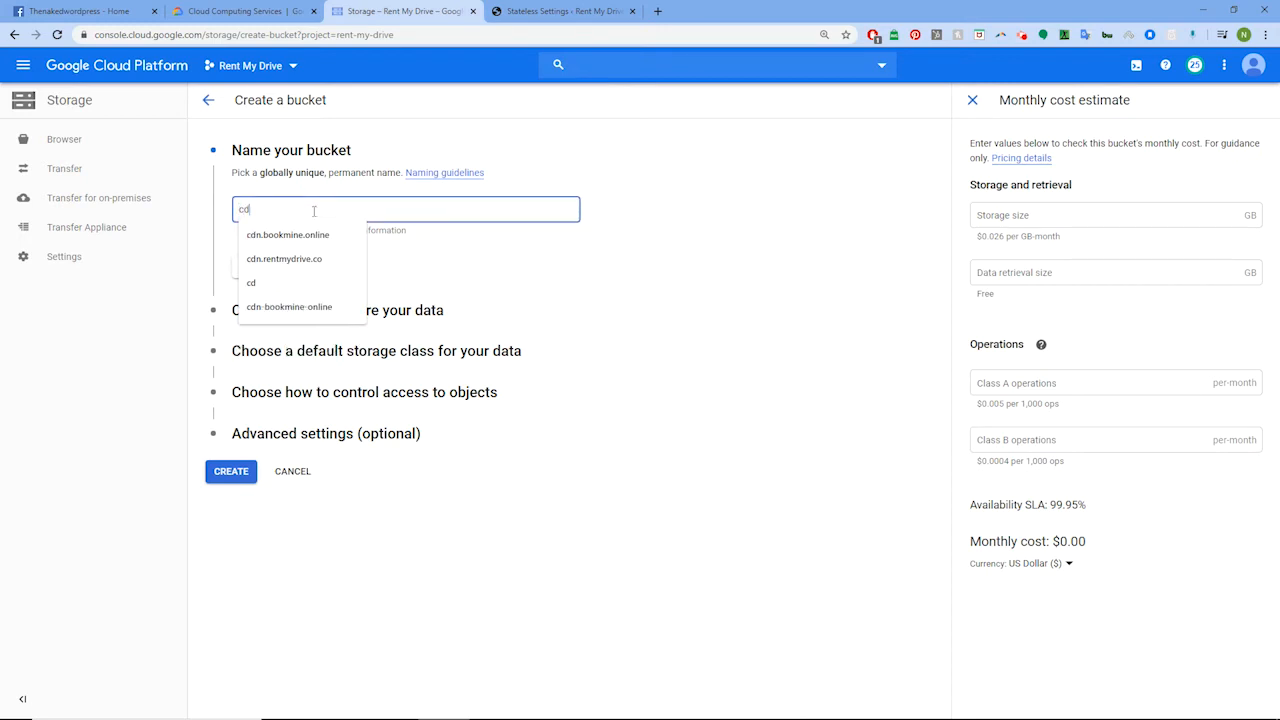
type("n-rm")
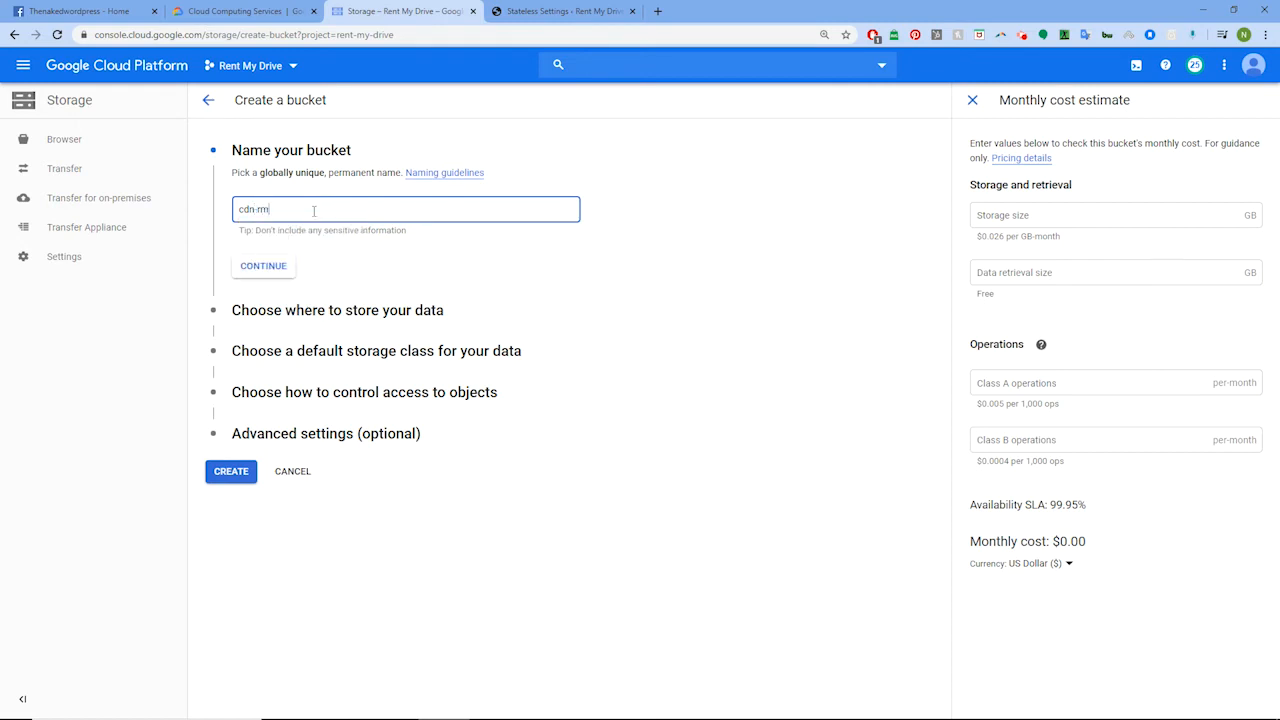
type("d")
left_click(265, 268)
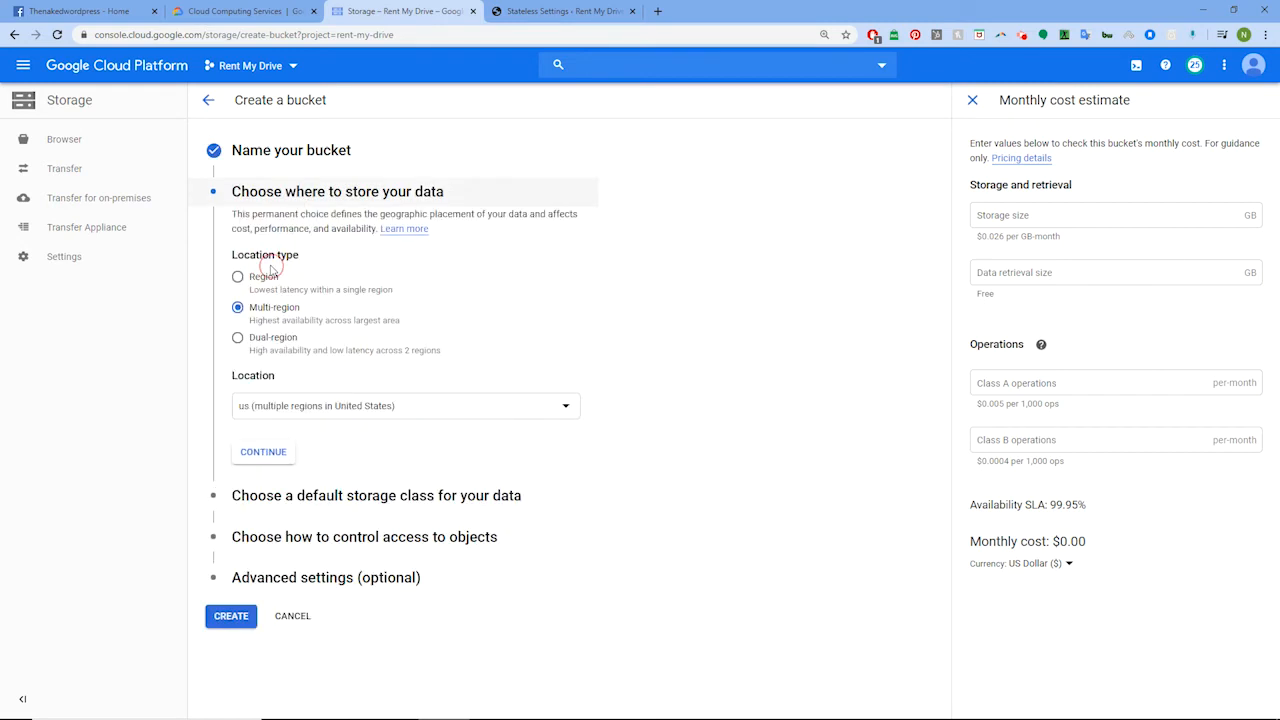
Set the bucket's multi-region location to eu, accept Standard storage, Fine-grained access and the Google-managed key, and create the bucket.
left_click(325, 410)
left_click(255, 497)
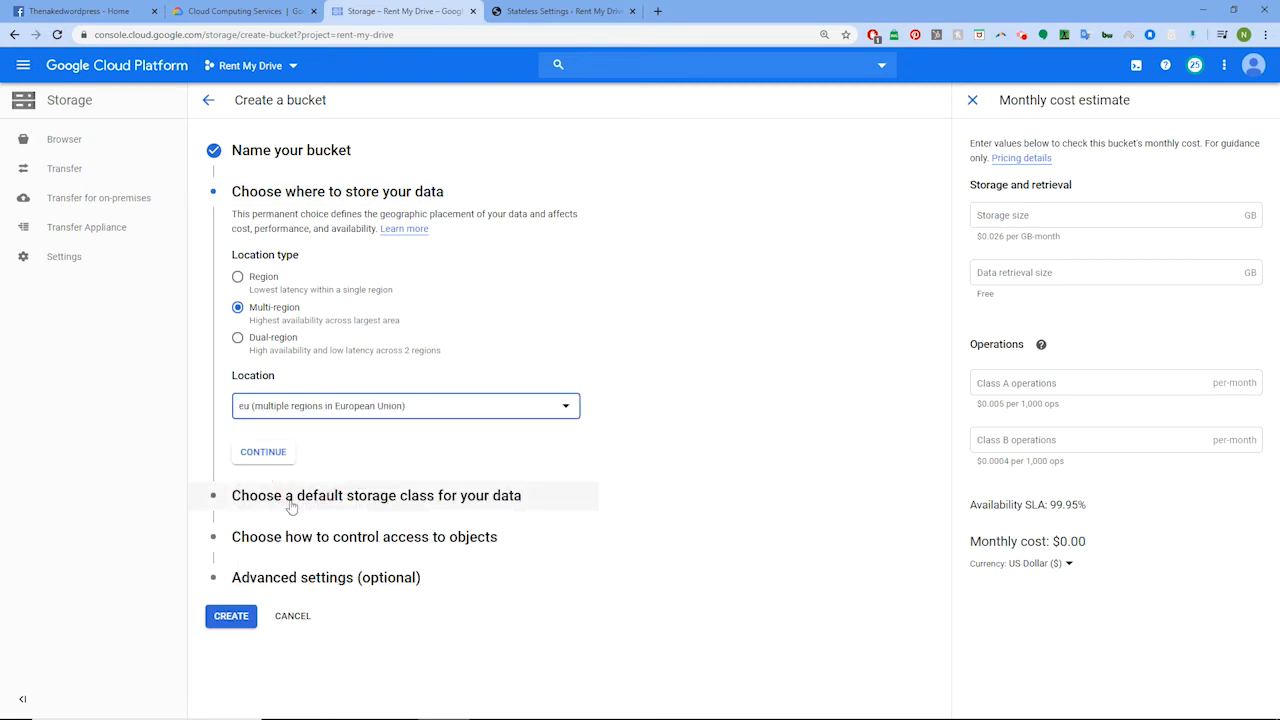
left_click(262, 455)
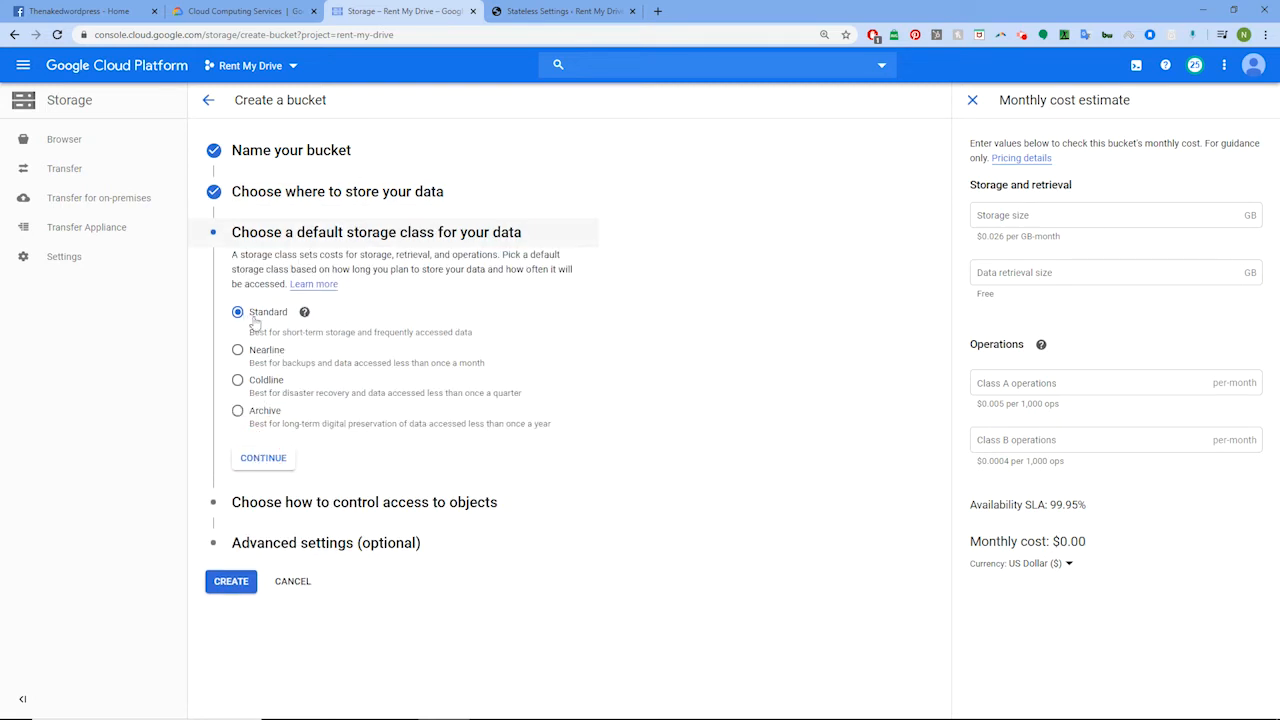
left_click(276, 463)
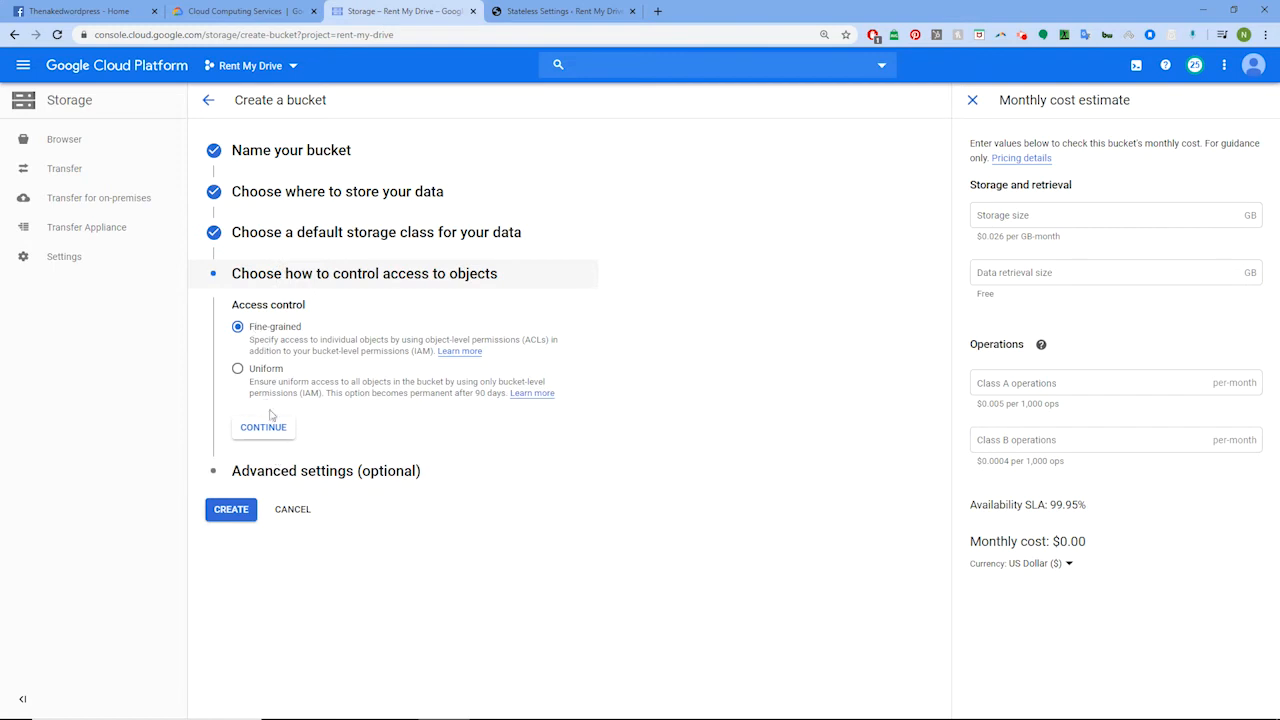
left_click(271, 427)
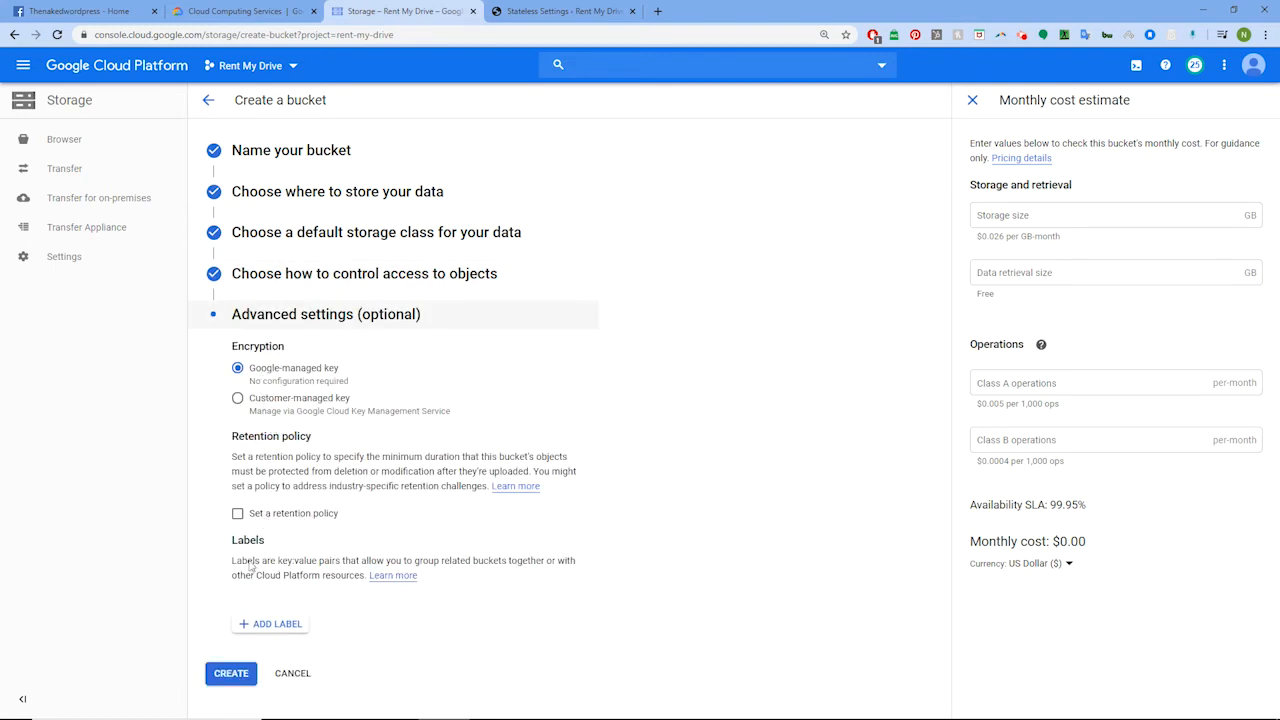
left_click(236, 675)
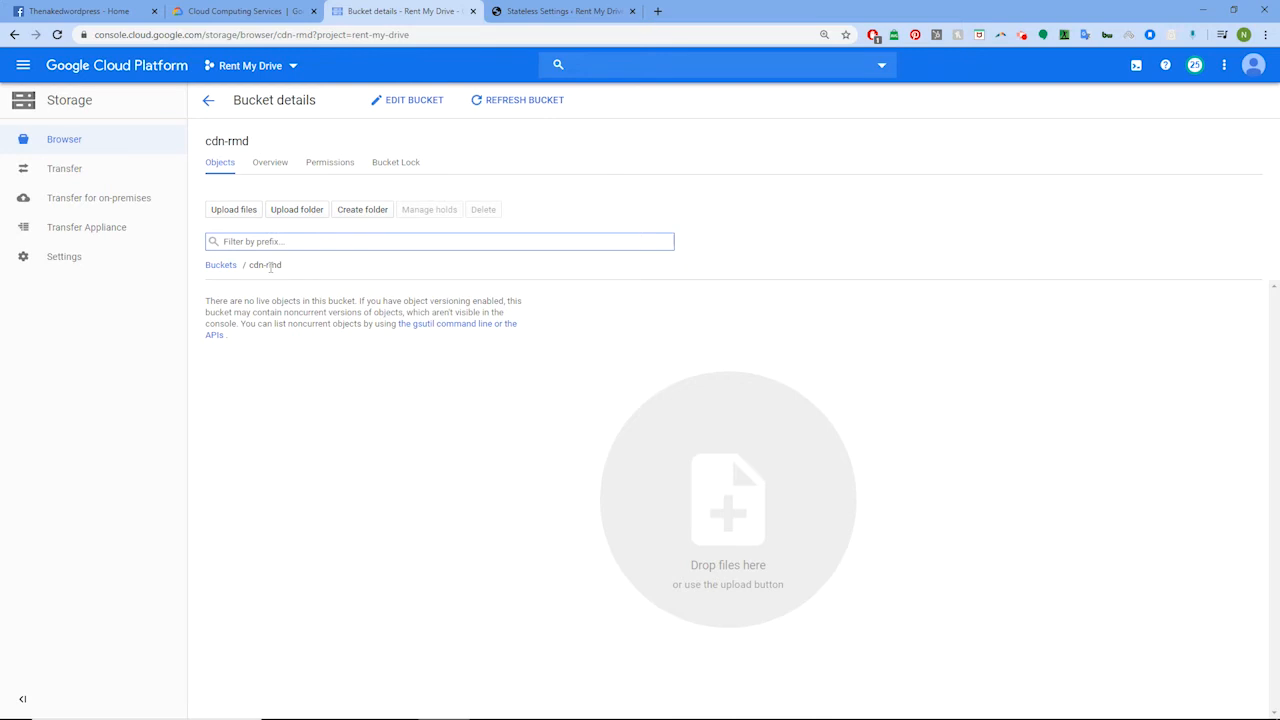
Copy the bucket name cdn-rmd from Google Cloud Storage into the Bucket field of the WordPress Stateless Settings.
left_click(515, 9)
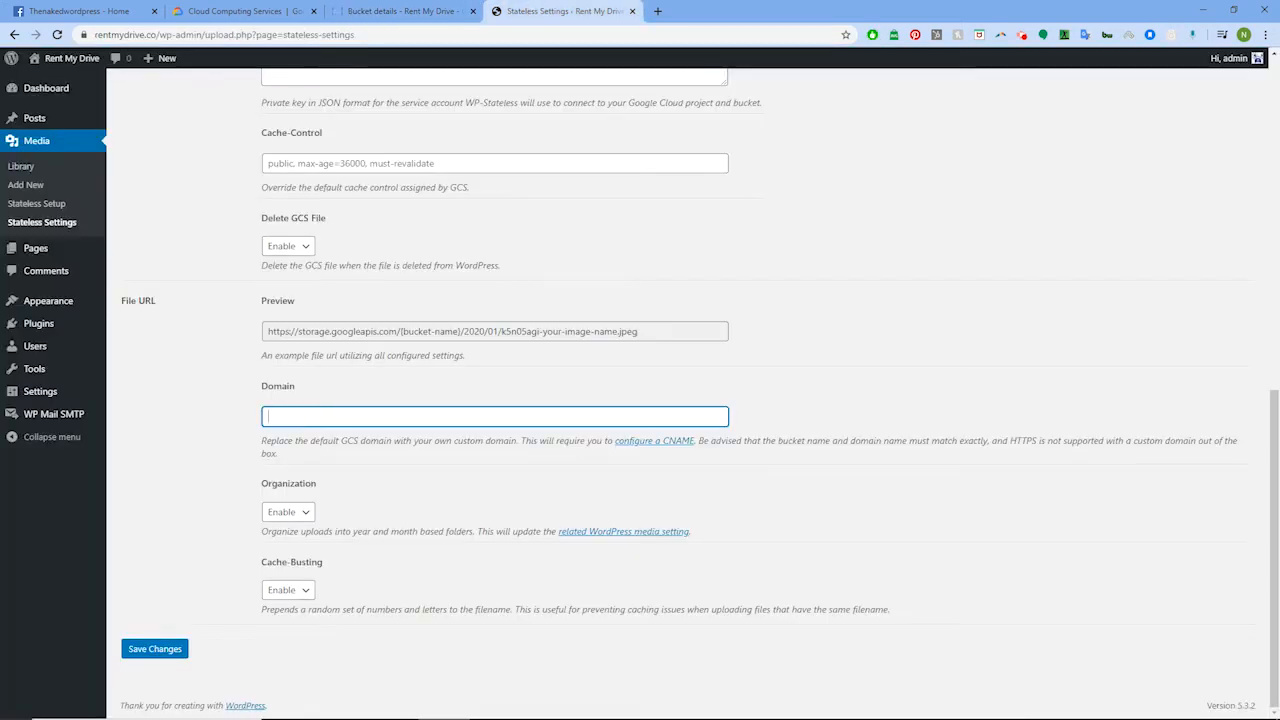
scroll(700, 360, "up", 5)
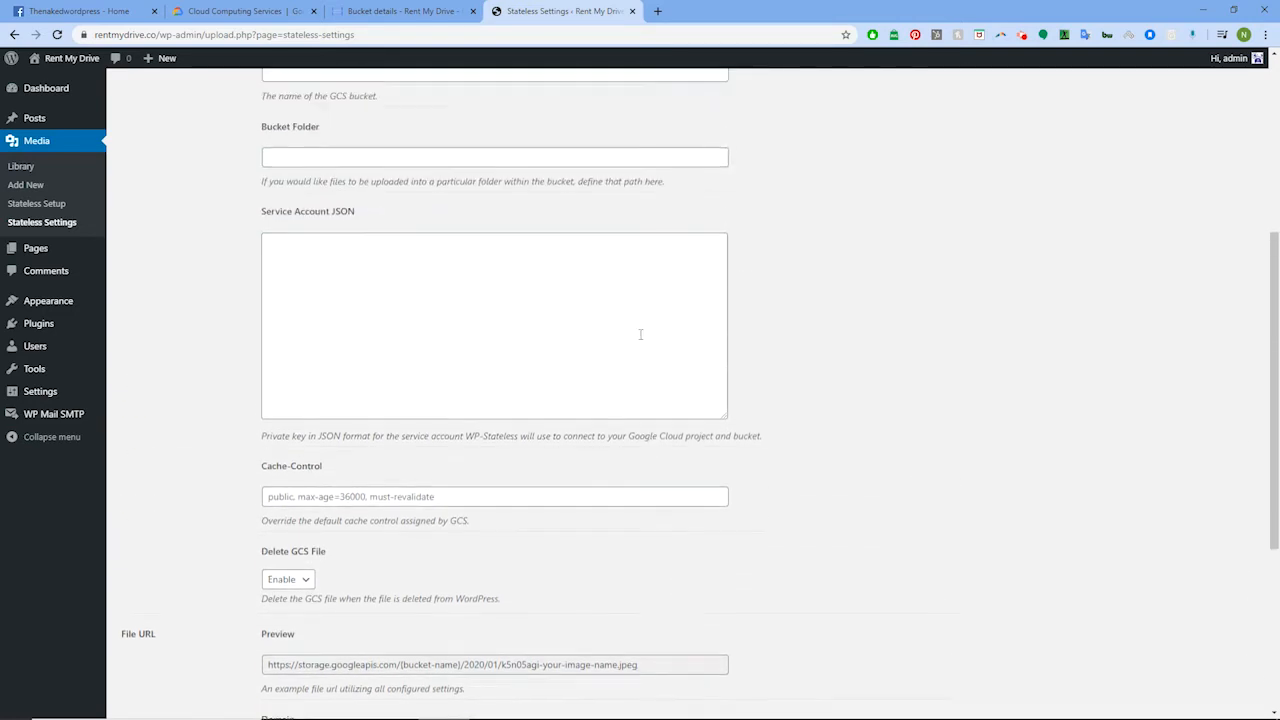
scroll(613, 318, "up", 1)
left_click(376, 340)
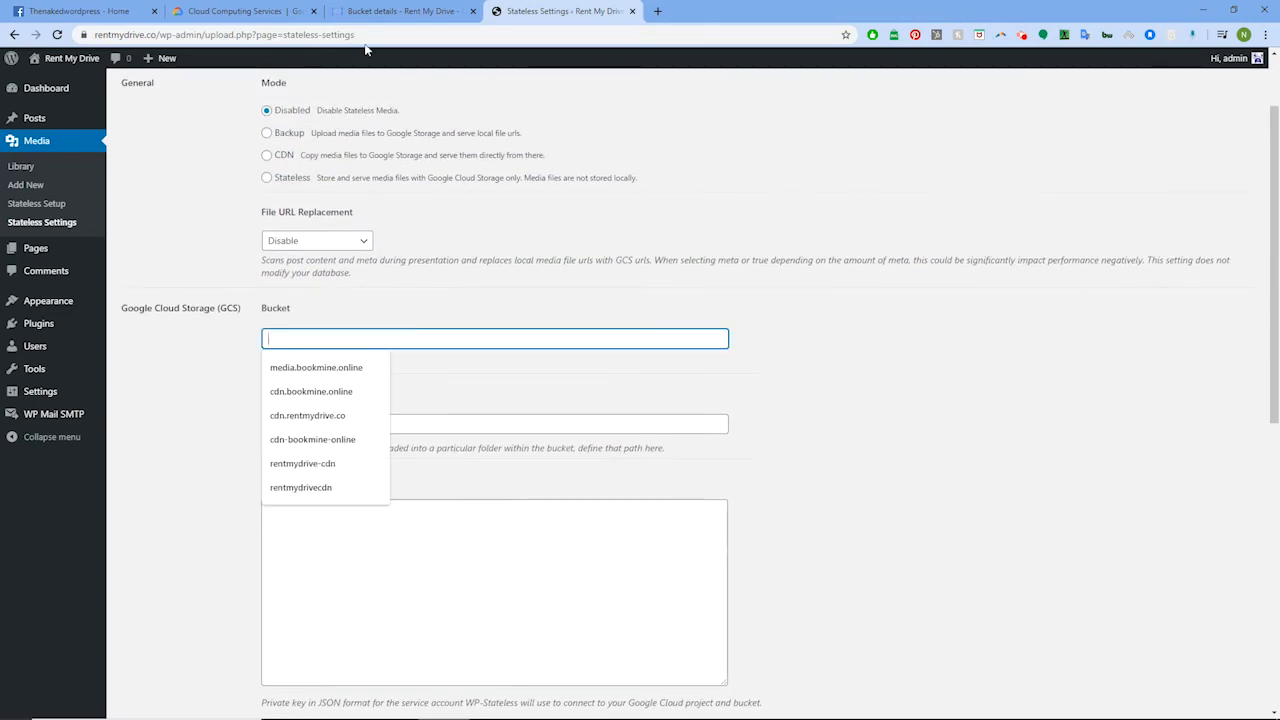
left_click(443, 6)
left_click_drag(284, 266, 251, 266)
right_click(274, 265)
left_click(298, 272)
left_click(560, 11)
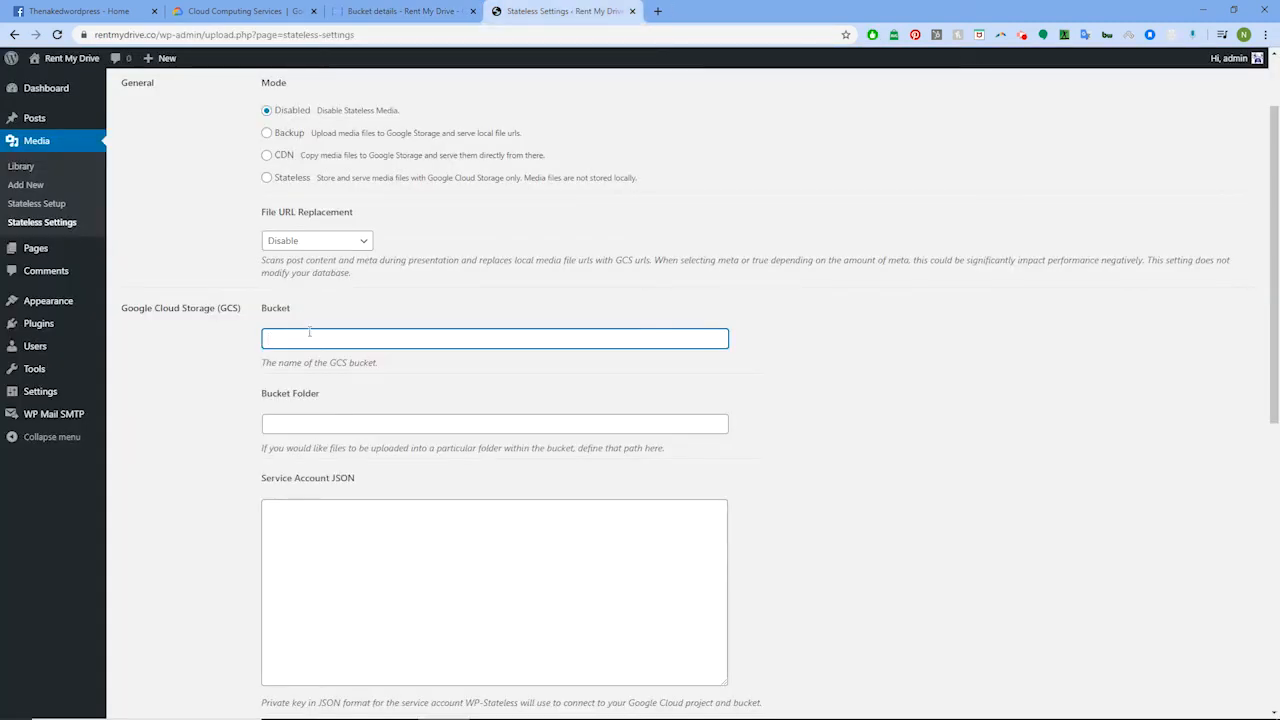
right_click(309, 337)
left_click(343, 433)
Copy the full service account JSON key from the Notepad file and paste it into the Service Account JSON field.
left_click(459, 517)
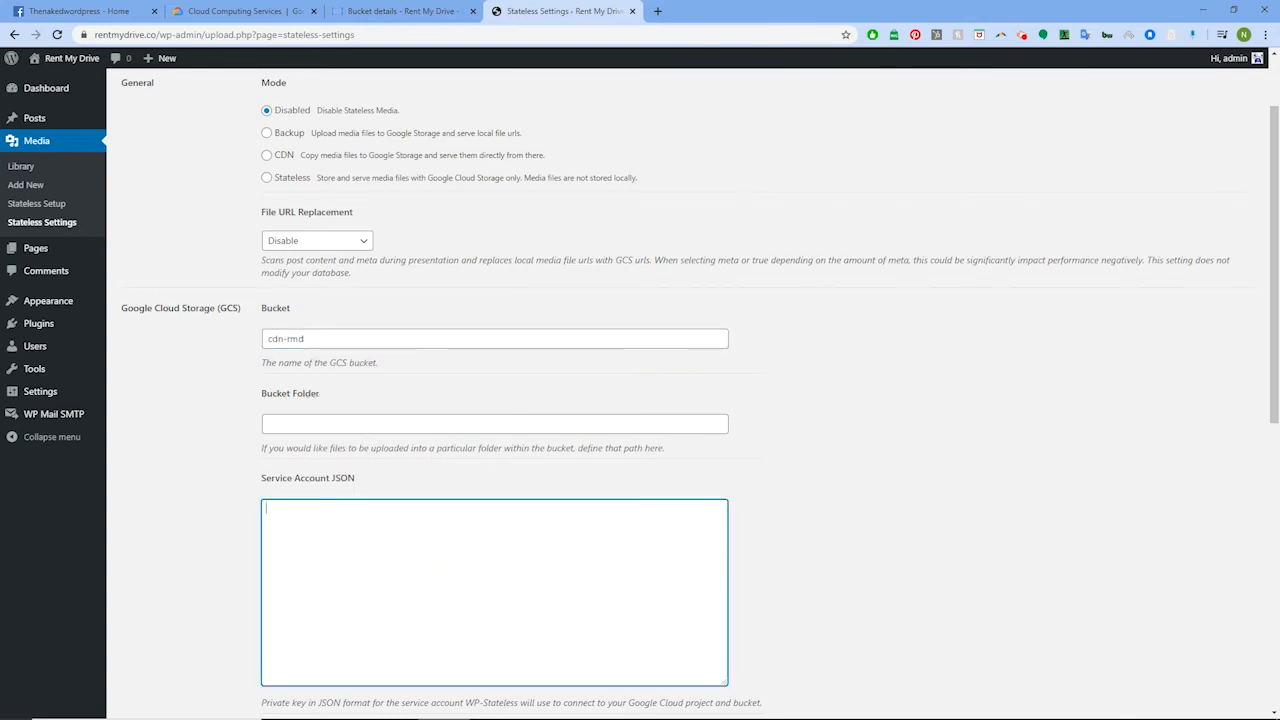
key("alt+Tab")
left_click_drag(801, 199, 745, 175)
left_click_drag(541, 341, 518, 196)
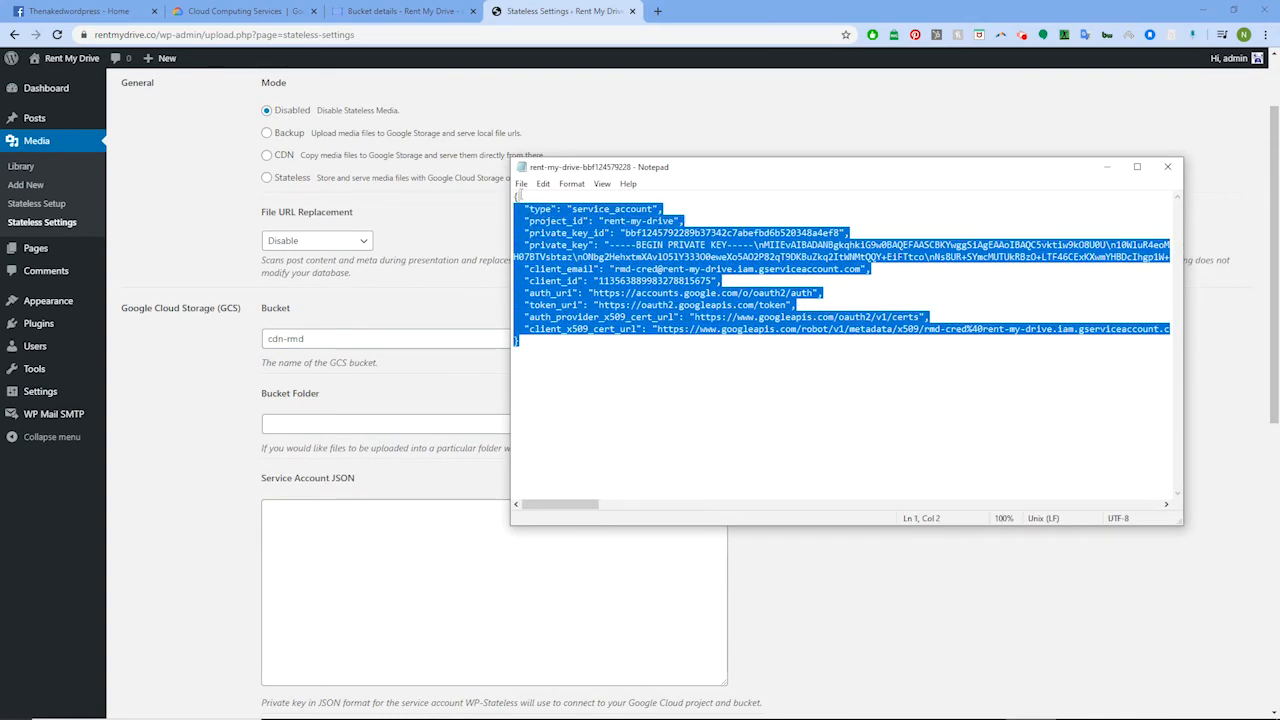
right_click(606, 241)
left_click(498, 287)
left_click(404, 403)
left_click(324, 581)
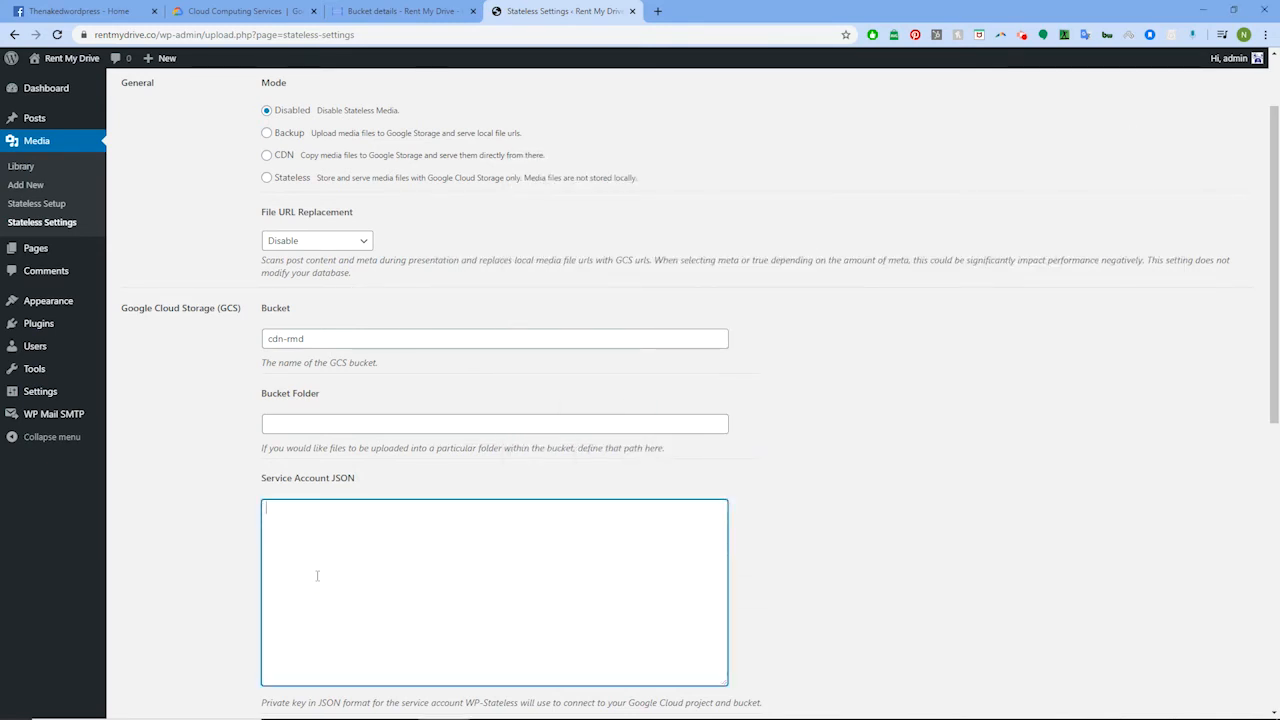
key("ctrl+v")
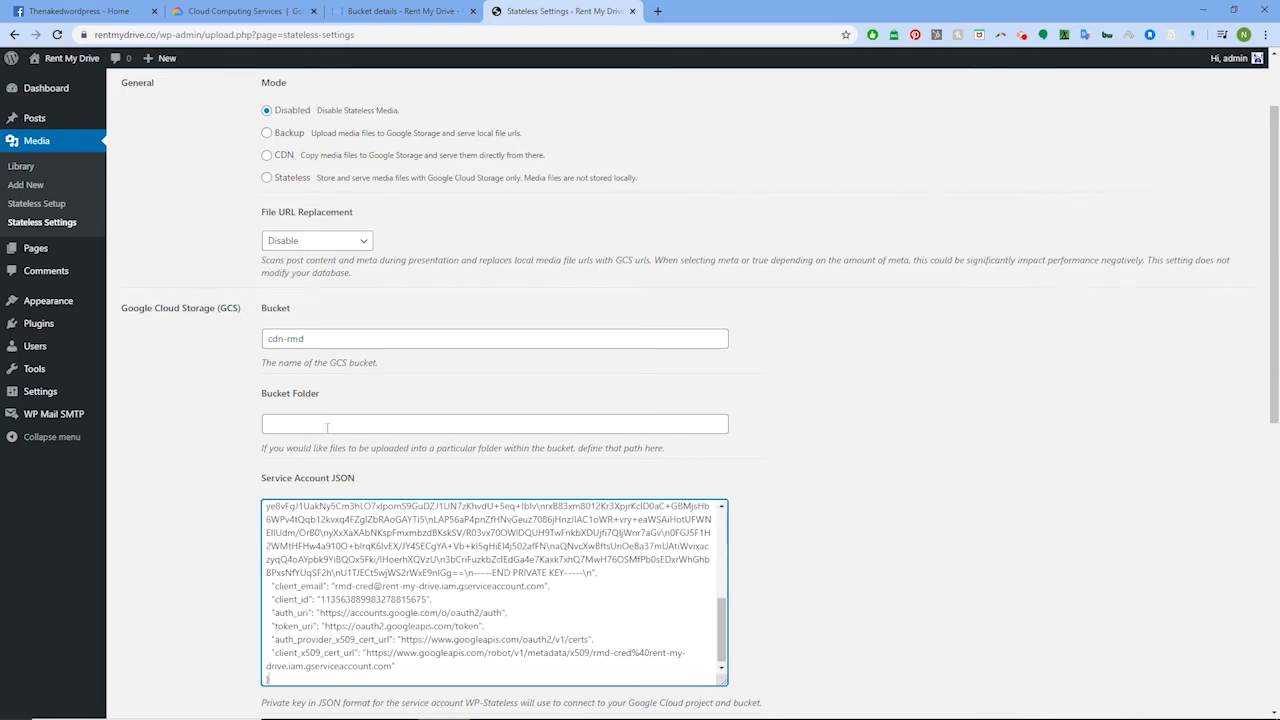
Leave the Bucket Folder blank and save the Stateless Settings.
scroll(324, 428, "down", 1)
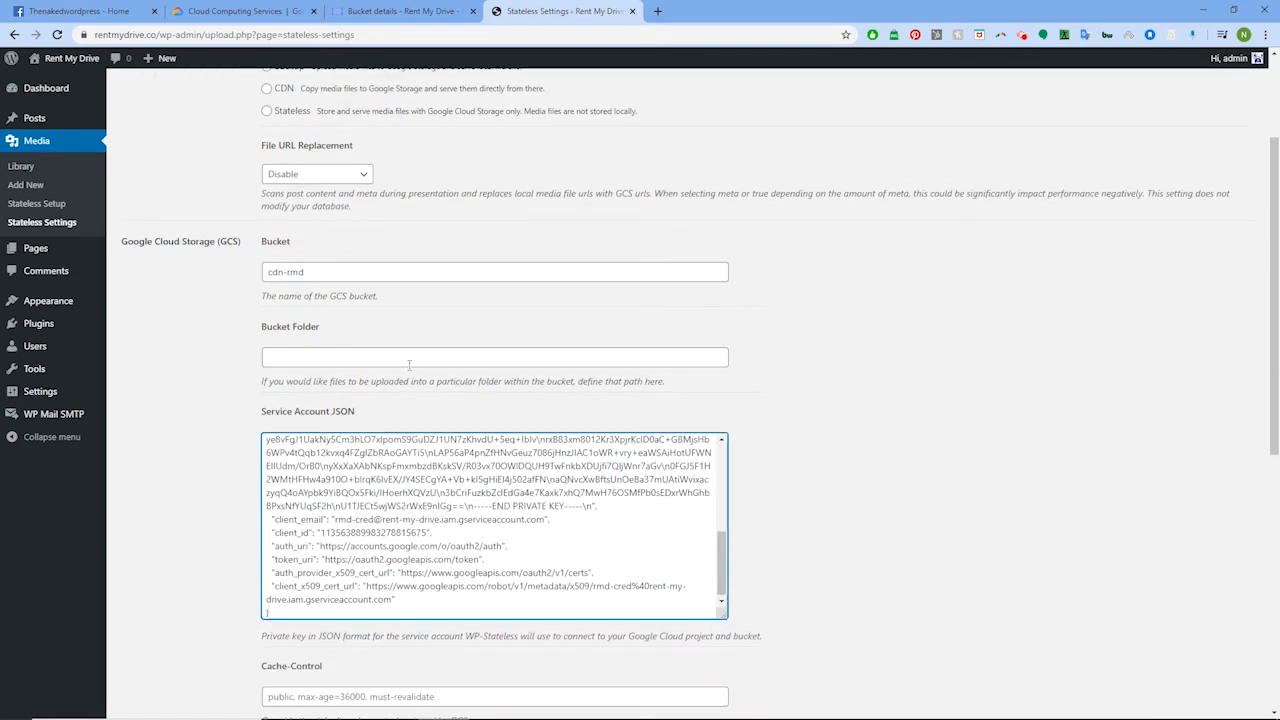
scroll(407, 371, "up", 1)
left_click(340, 357)
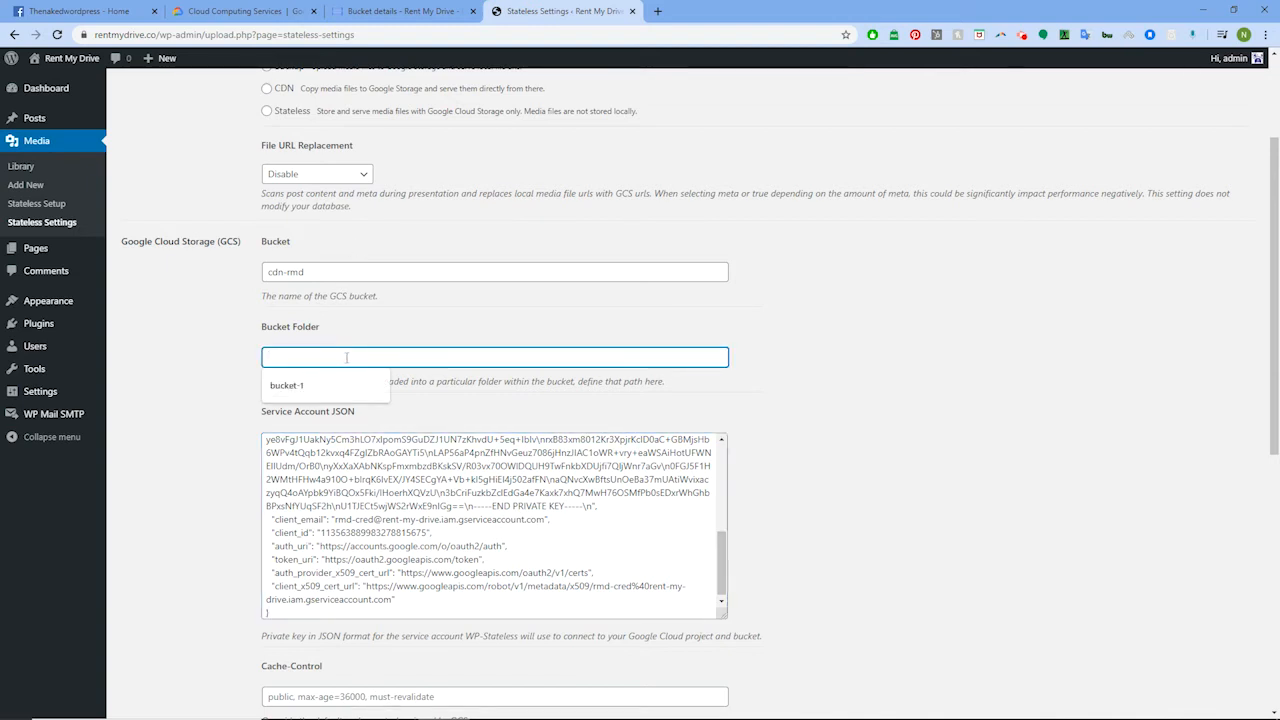
left_click(181, 381)
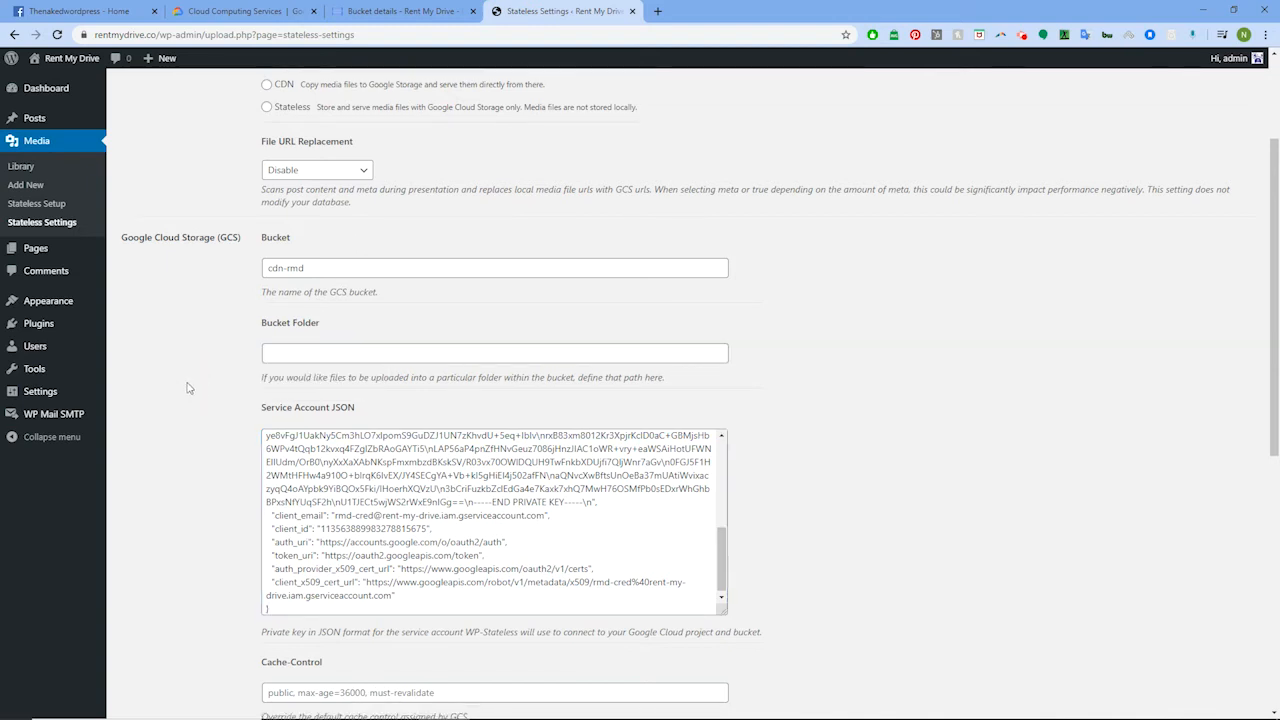
scroll(188, 386, "down", 2)
scroll(194, 390, "down", 4)
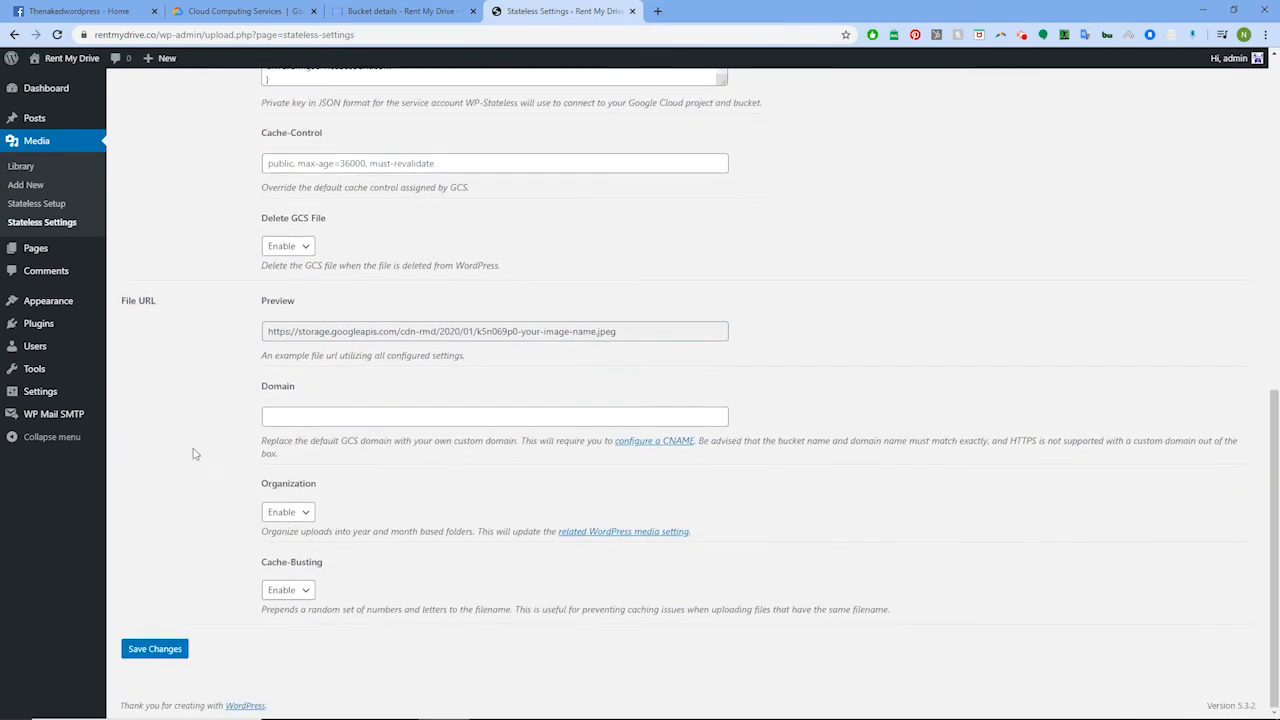
left_click(148, 650)
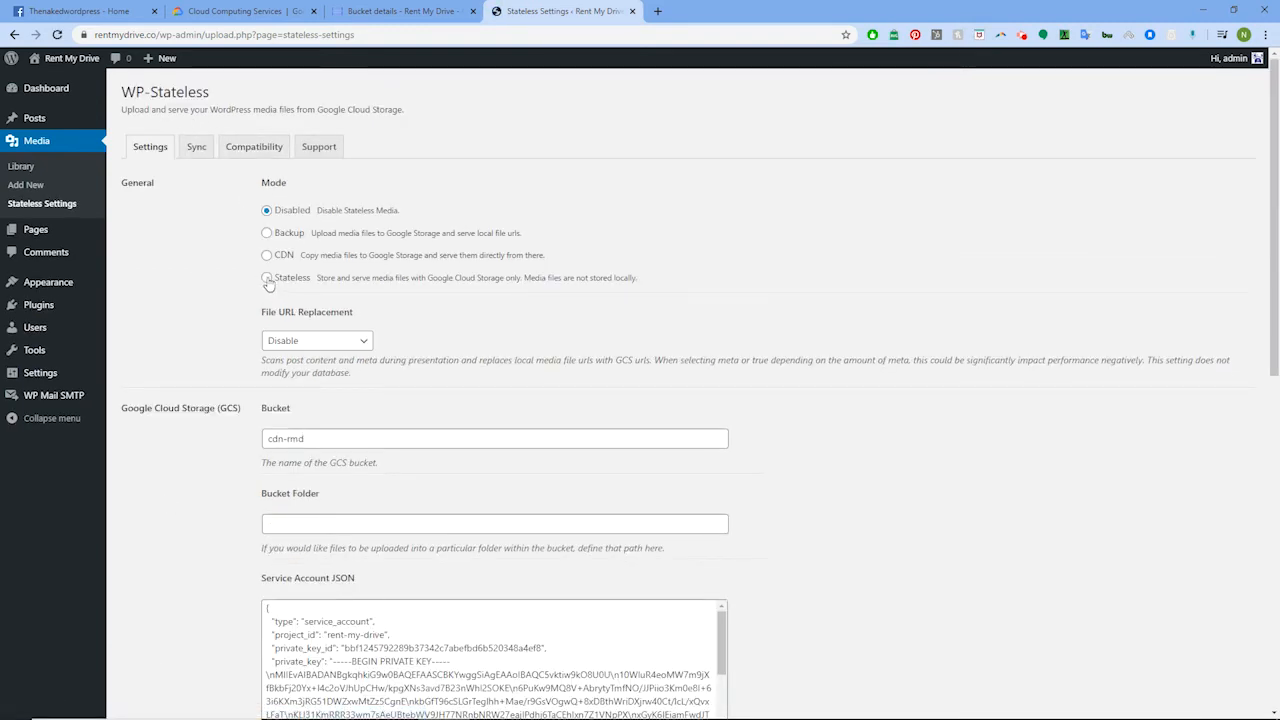
Set the WP-Stateless mode to Stateless, review the remaining settings and save the changes.
left_click(267, 284)
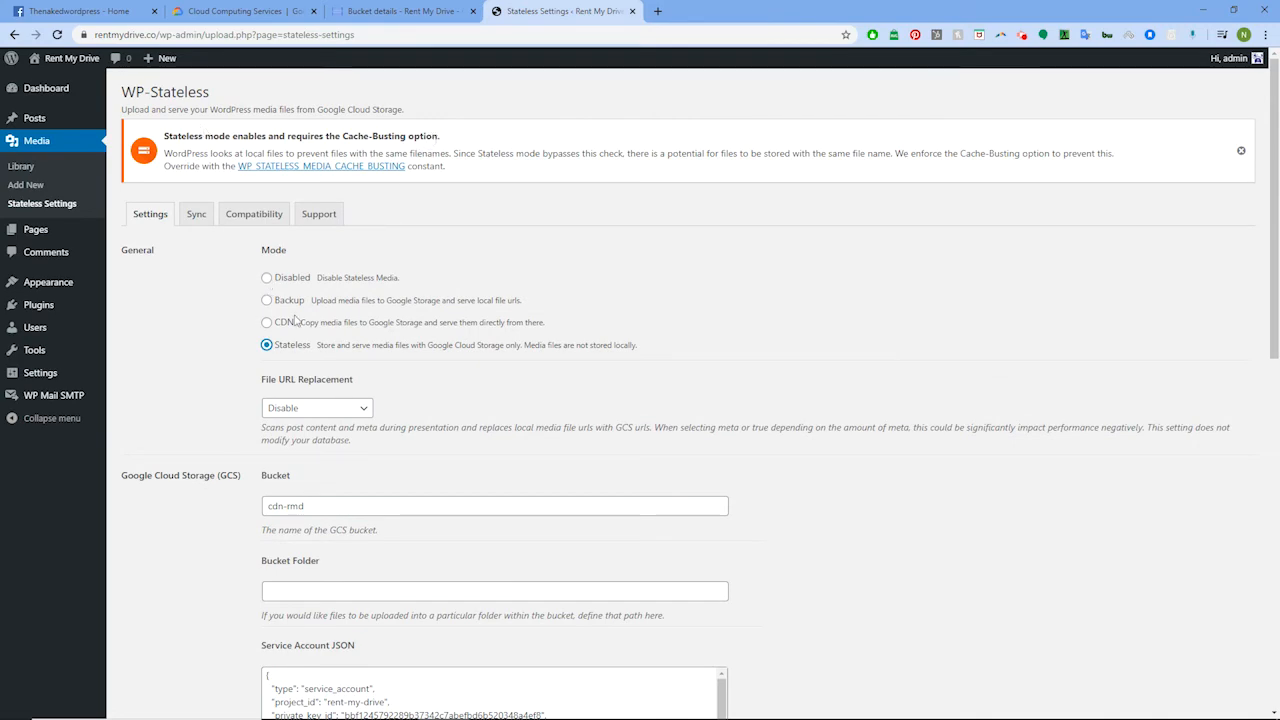
scroll(222, 380, "down", 10)
scroll(222, 440, "down", 1)
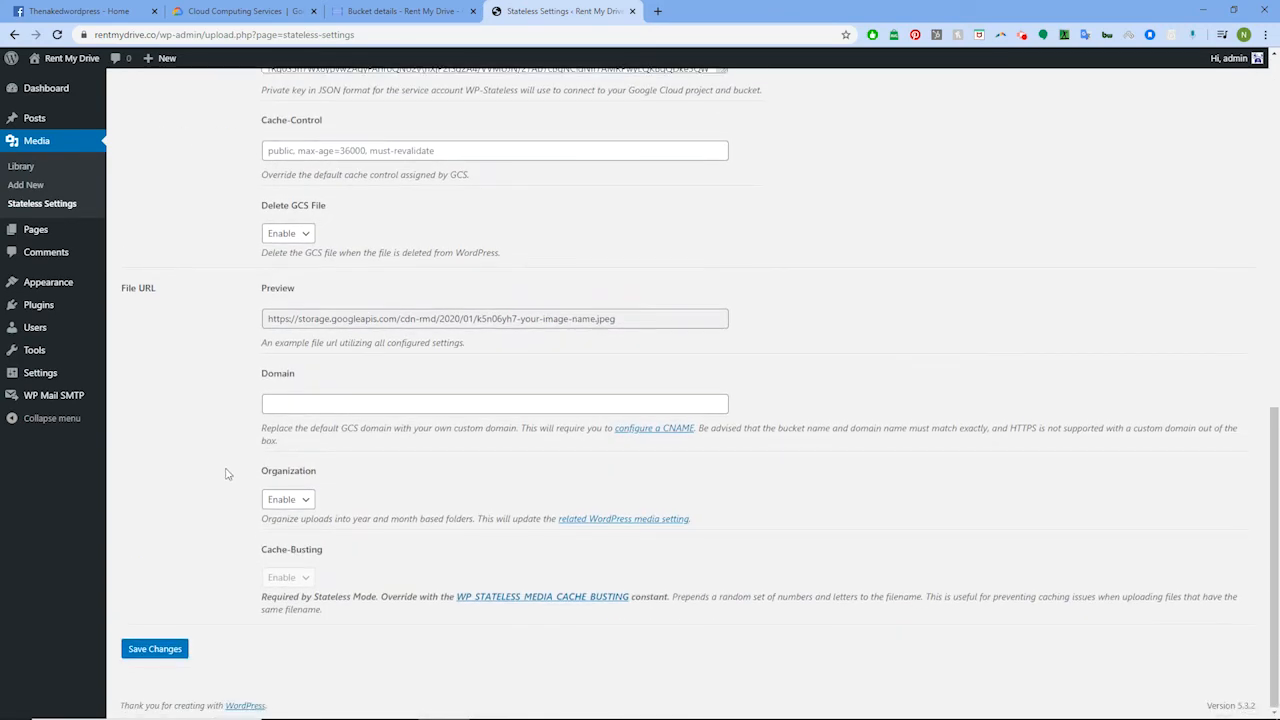
scroll(289, 580, "up", 12)
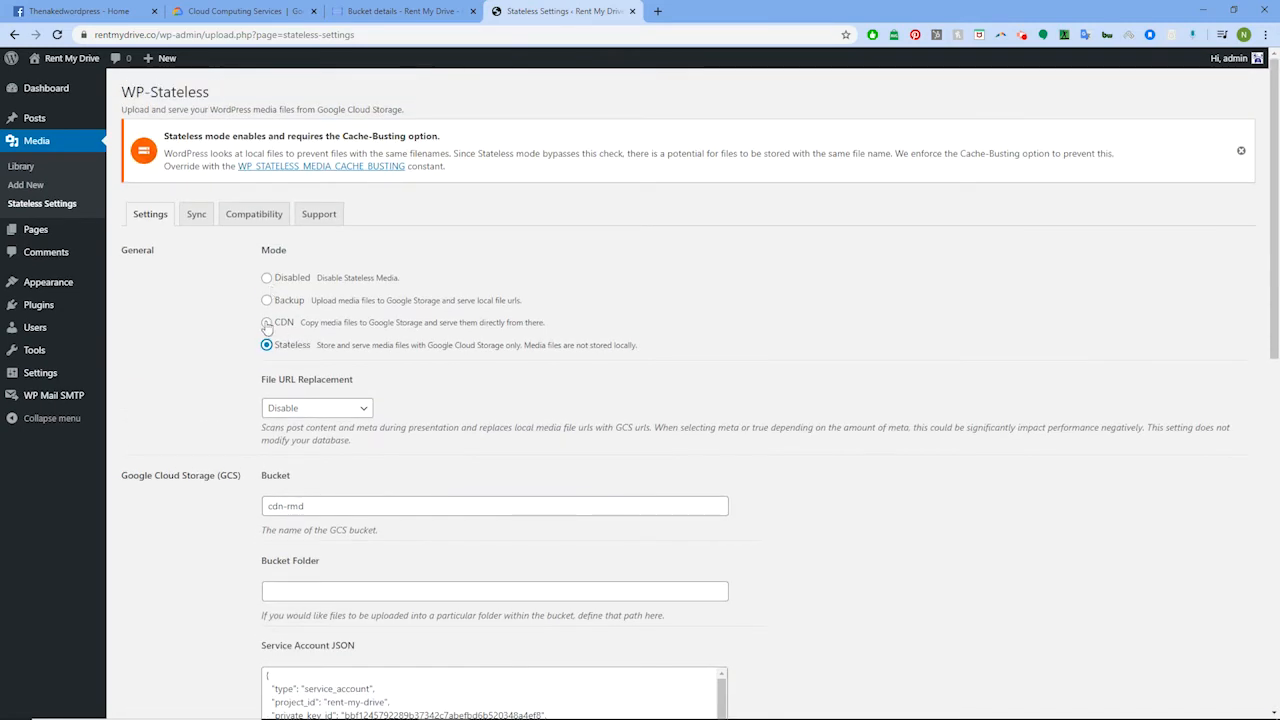
scroll(131, 454, "down", 10)
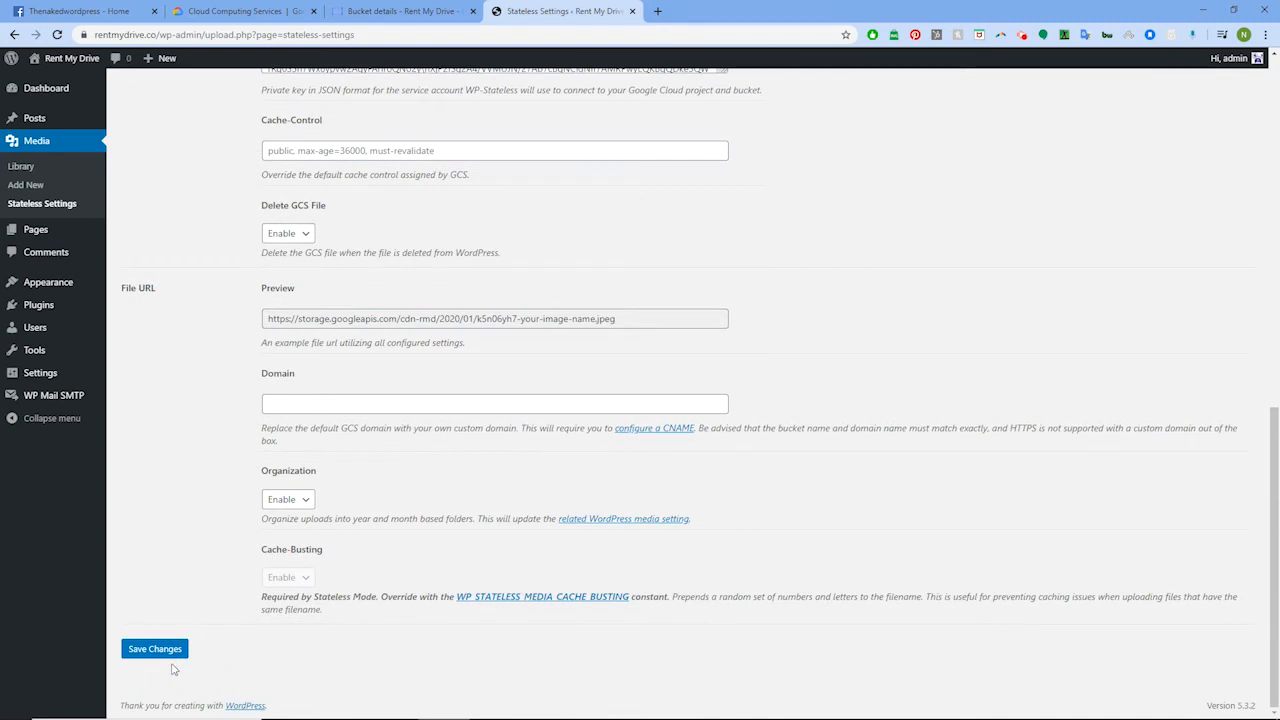
left_click(156, 650)
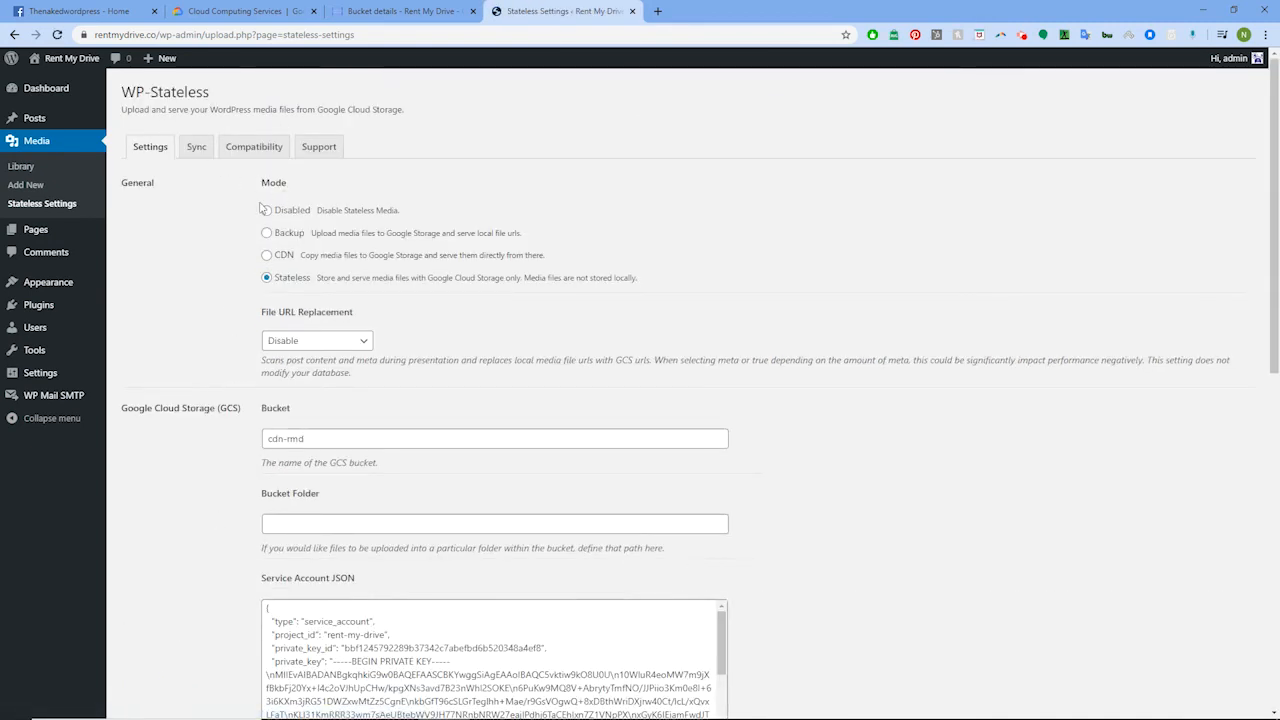
Upload the Azure typo image from the Pictures folder to the WordPress Media Library.
left_click(27, 168)
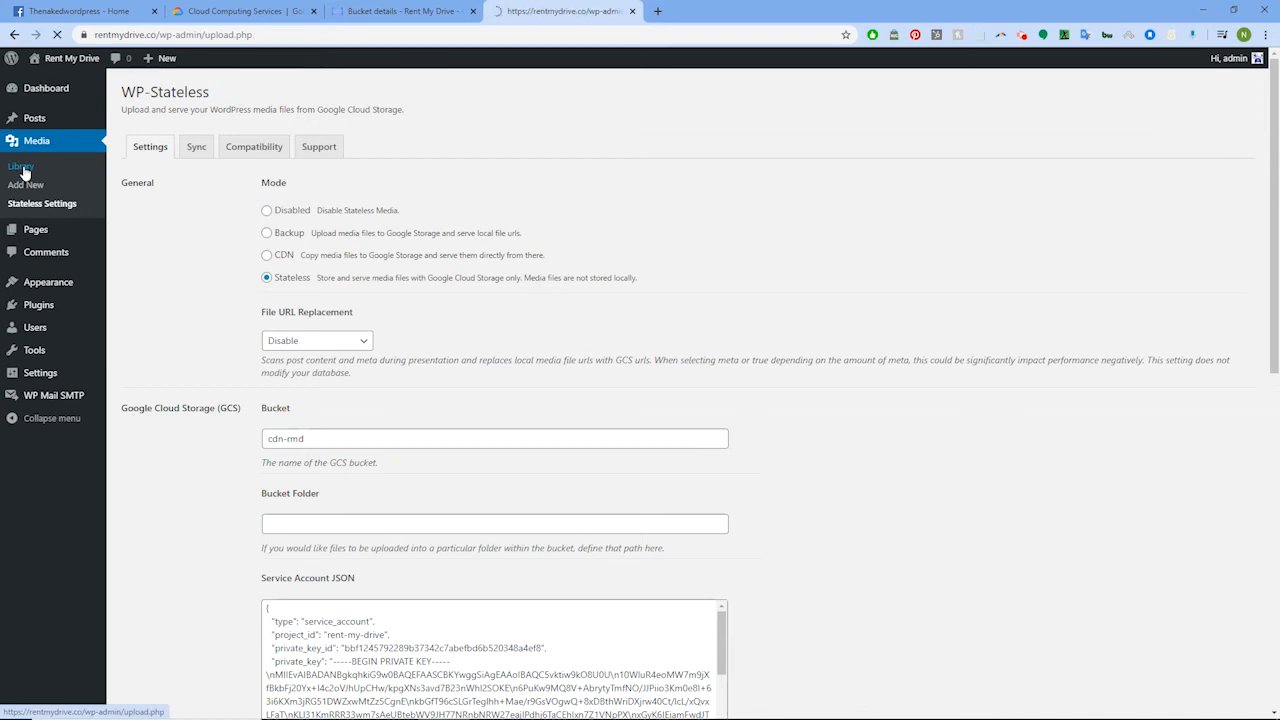
left_click(242, 94)
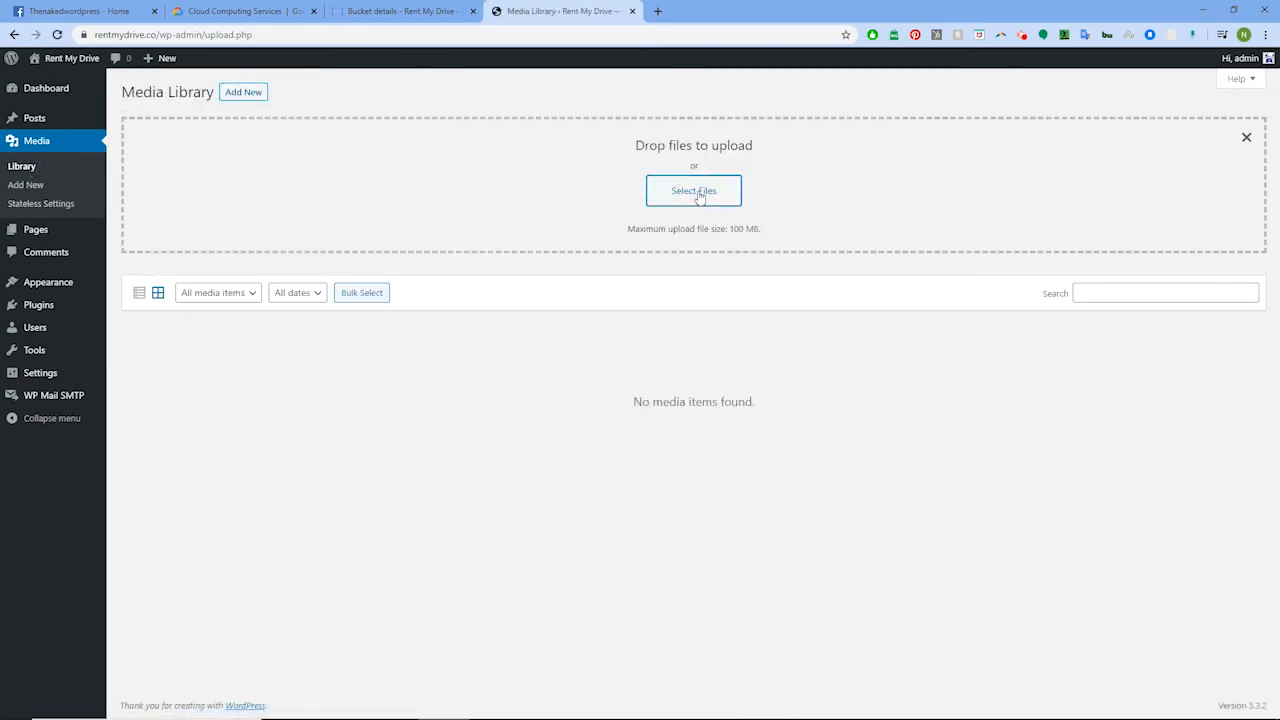
left_click(700, 196)
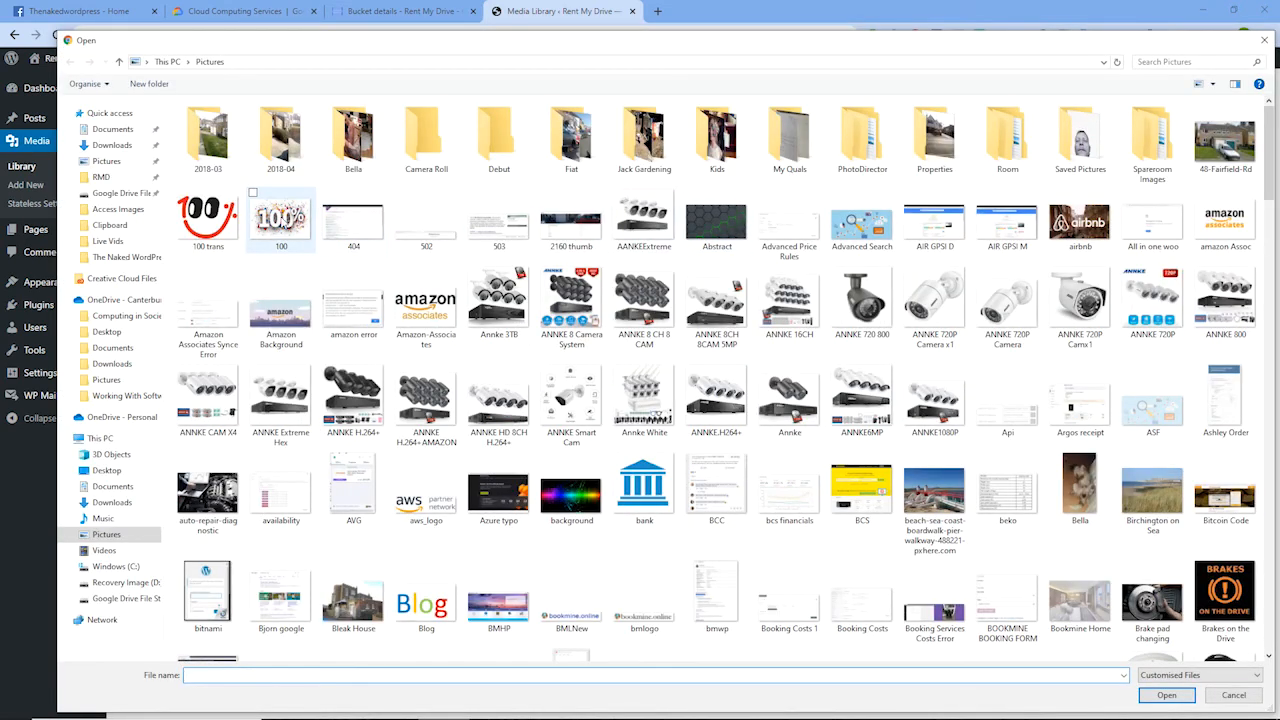
left_click(498, 492)
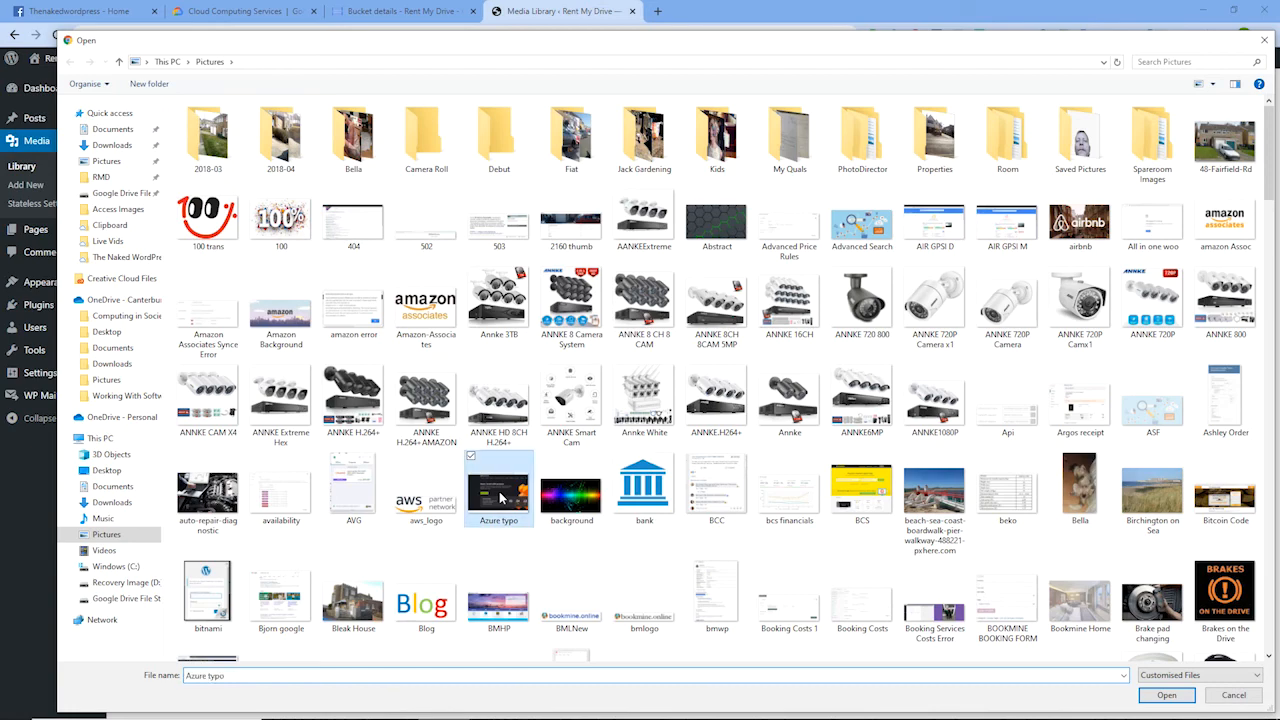
left_click(1155, 695)
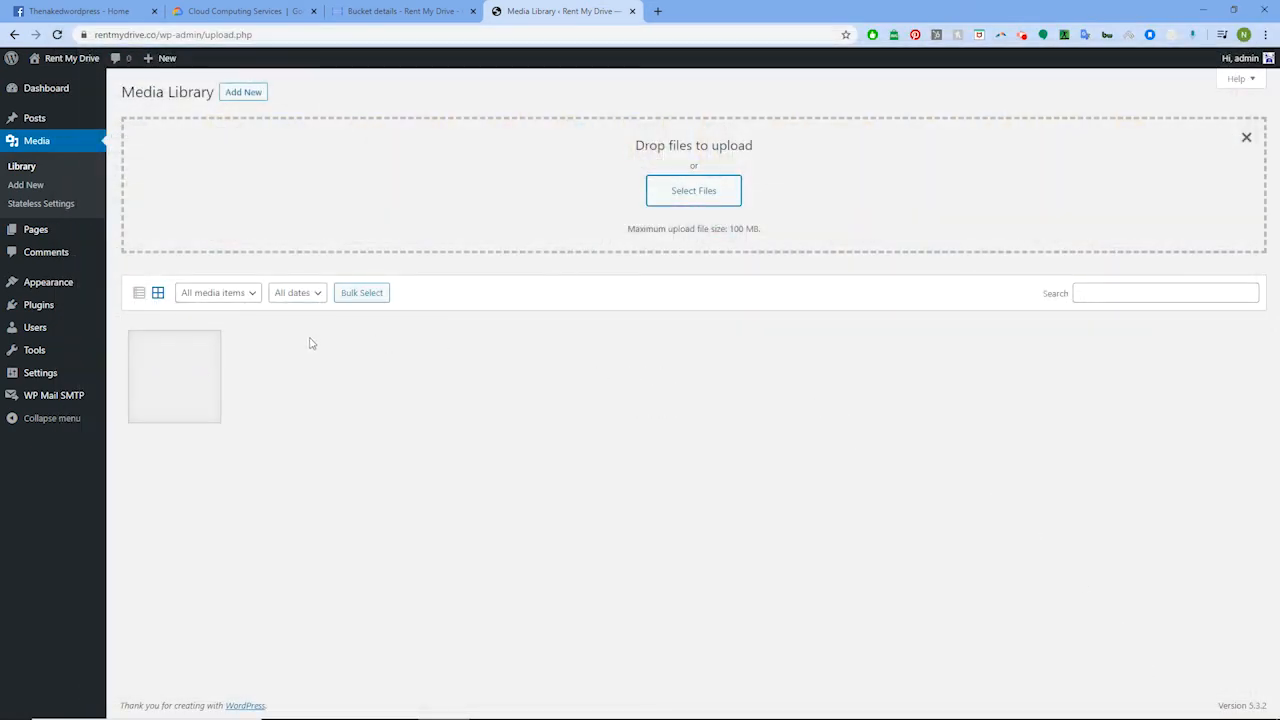
Open the uploaded image's attachment details, examine its file URL and close the details.
left_click(184, 385)
left_click_drag(988, 409, 1233, 421)
left_click_drag(1063, 409, 1137, 417)
left_click(1242, 85)
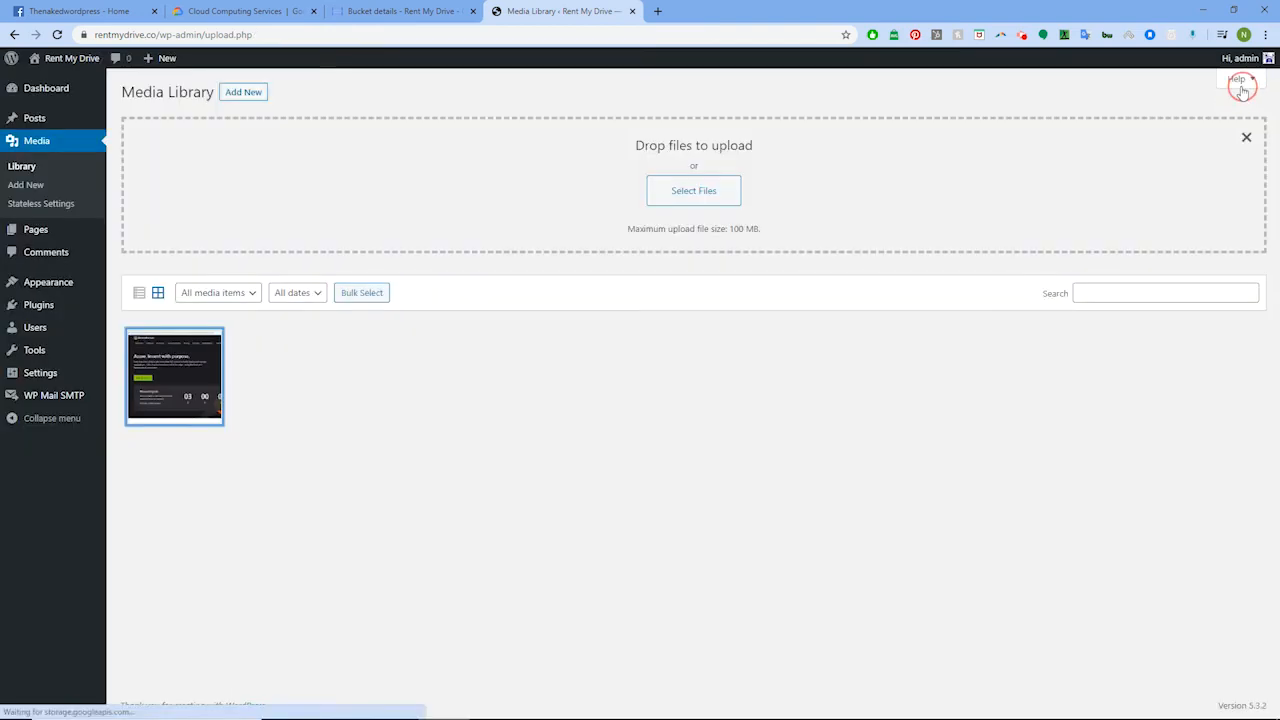
Reload the cdn-rmd bucket in Google Cloud, open the 100x100 Azure typo image under 2020/01 and compare it with the WordPress Media Library.
left_click(405, 11)
left_click(278, 347)
key("F5")
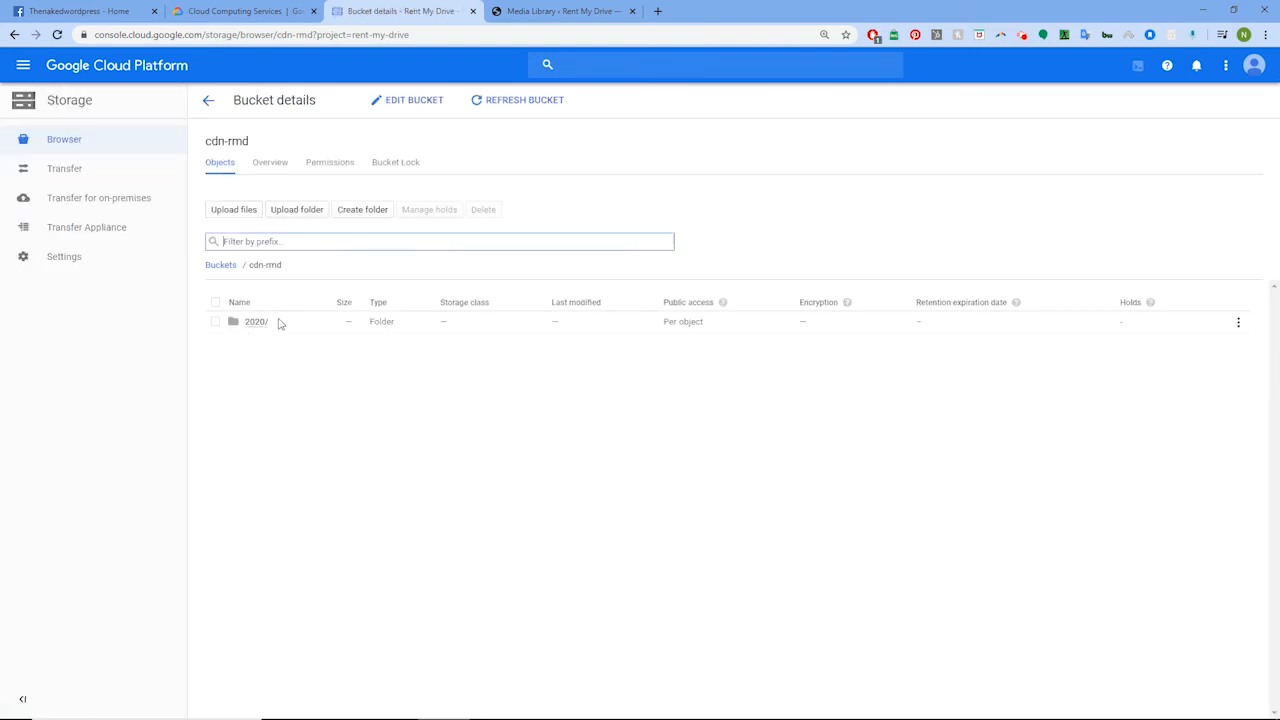
left_click(255, 325)
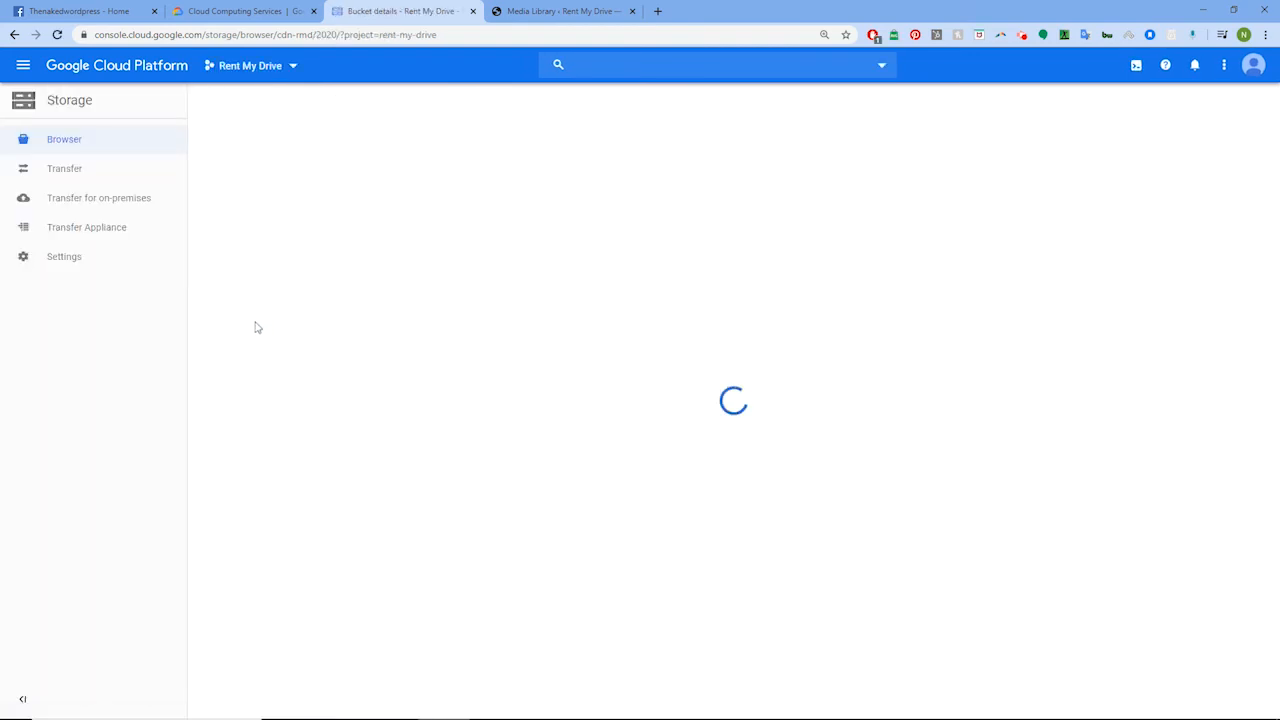
left_click(255, 325)
left_click(284, 326)
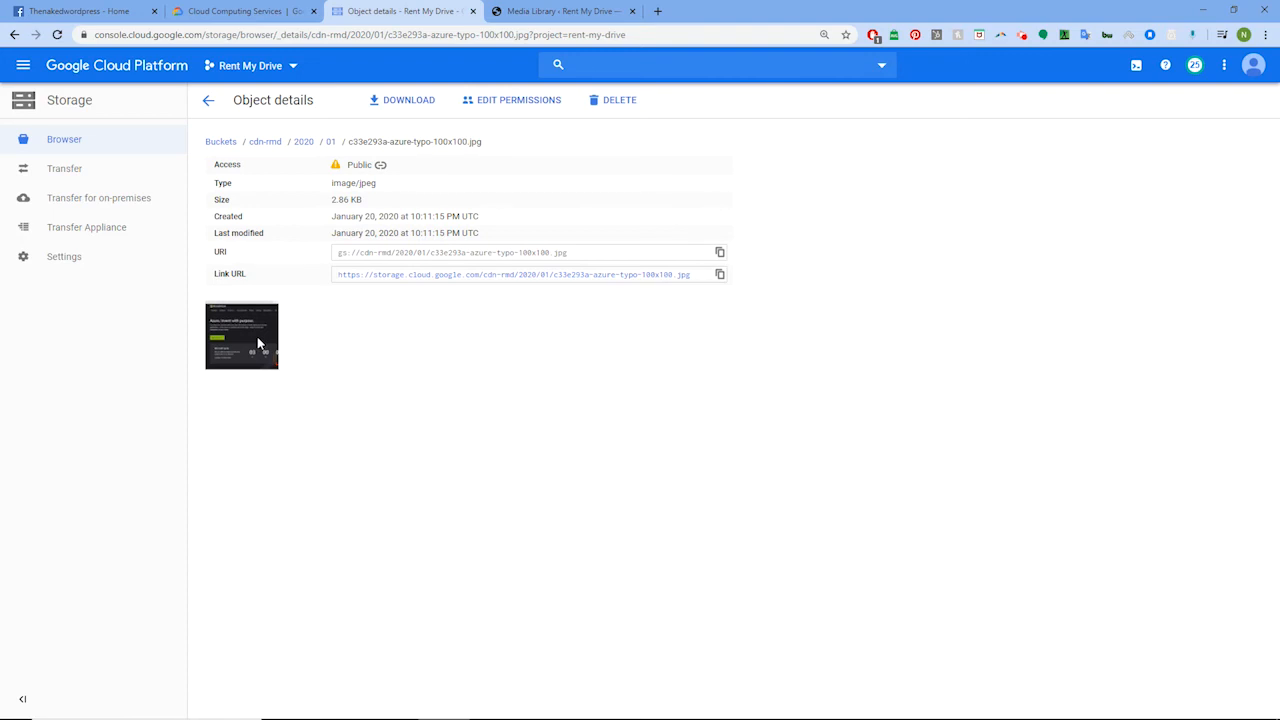
left_click(569, 11)
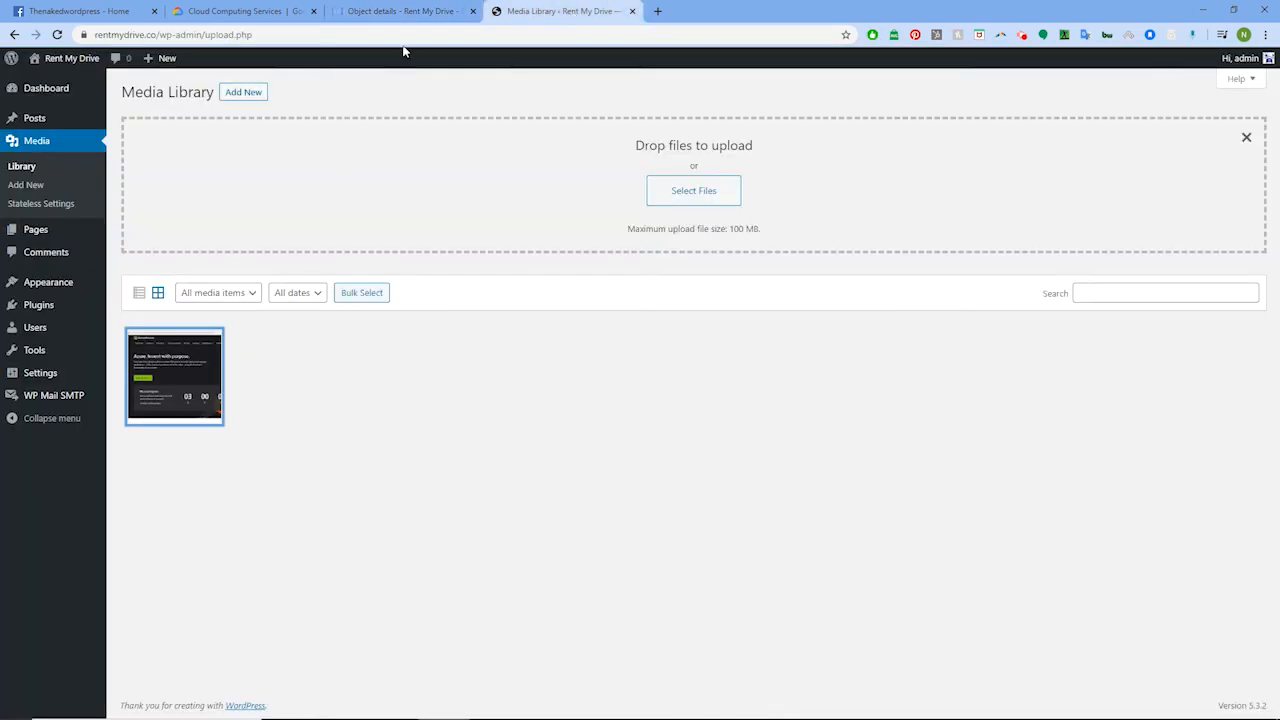
left_click(407, 8)
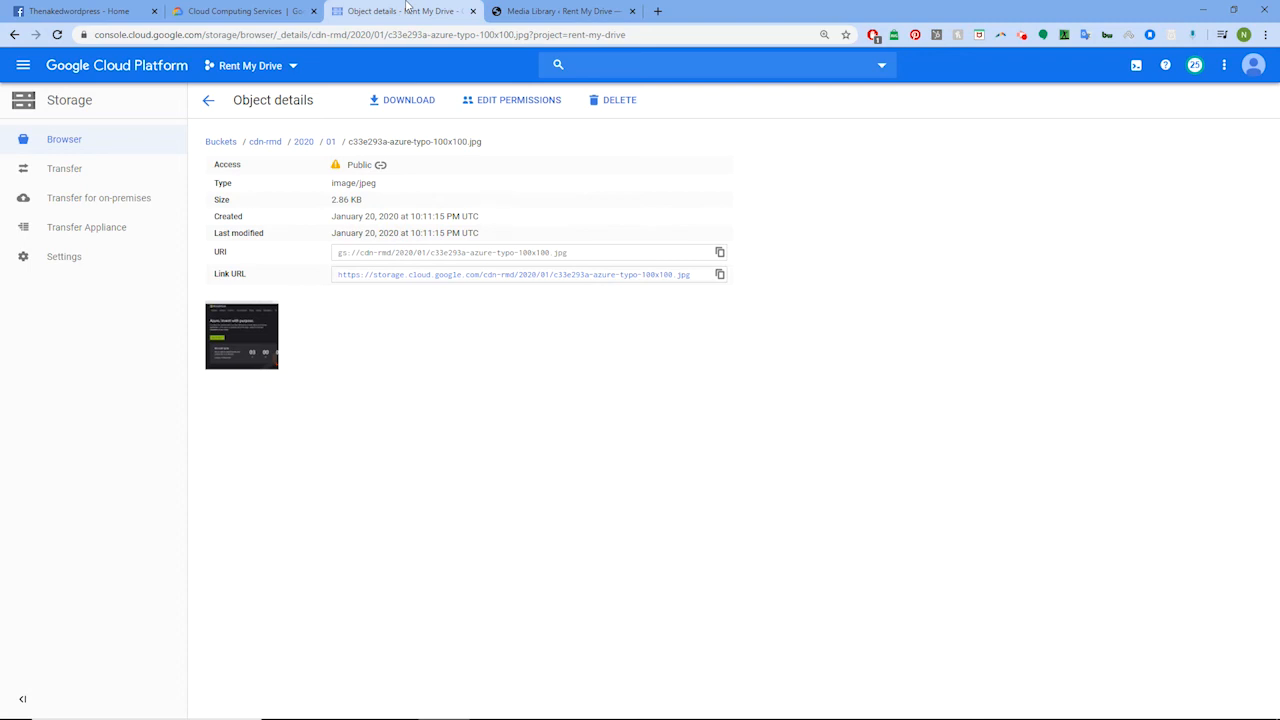
Switch to the Thenakedwordpress Facebook page, look through its video posts and return to the image's object details in Google Cloud.
left_click(37, 8)
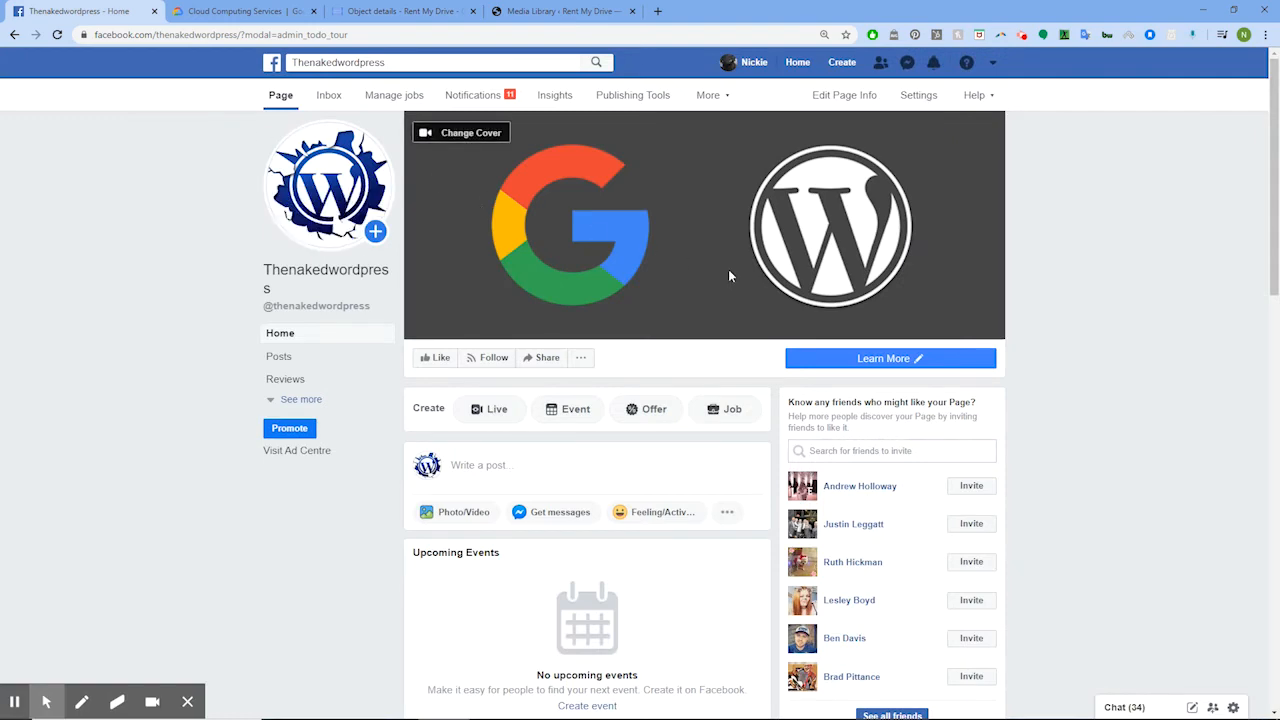
scroll(430, 310, "down", 4)
scroll(437, 320, "down", 8)
scroll(528, 381, "up", 5)
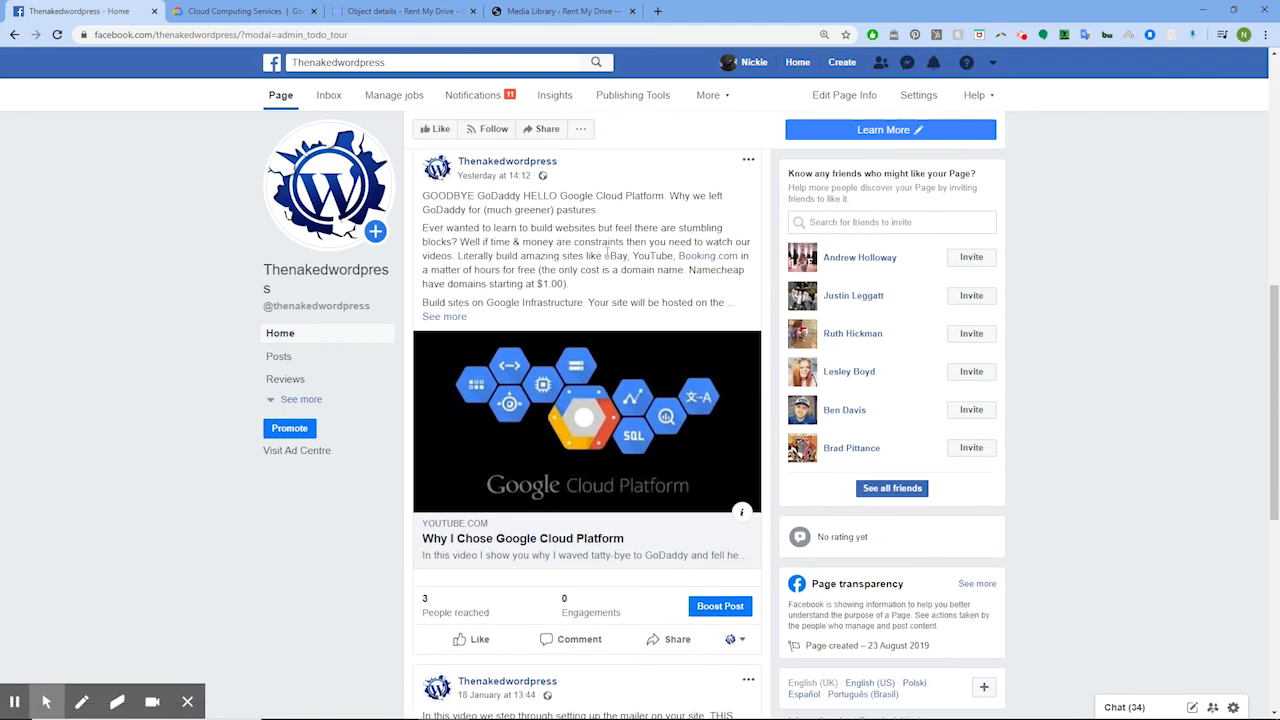
scroll(607, 253, "up", 1)
scroll(483, 356, "down", 4)
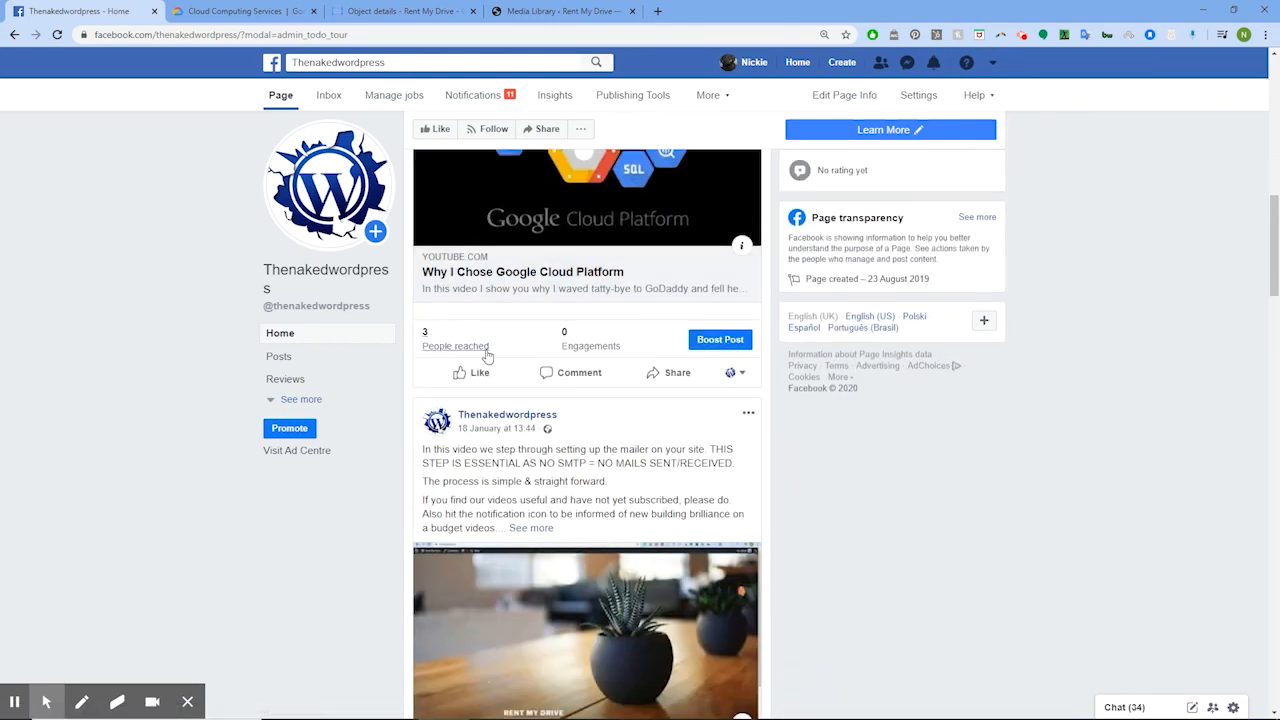
scroll(463, 362, "up", 2)
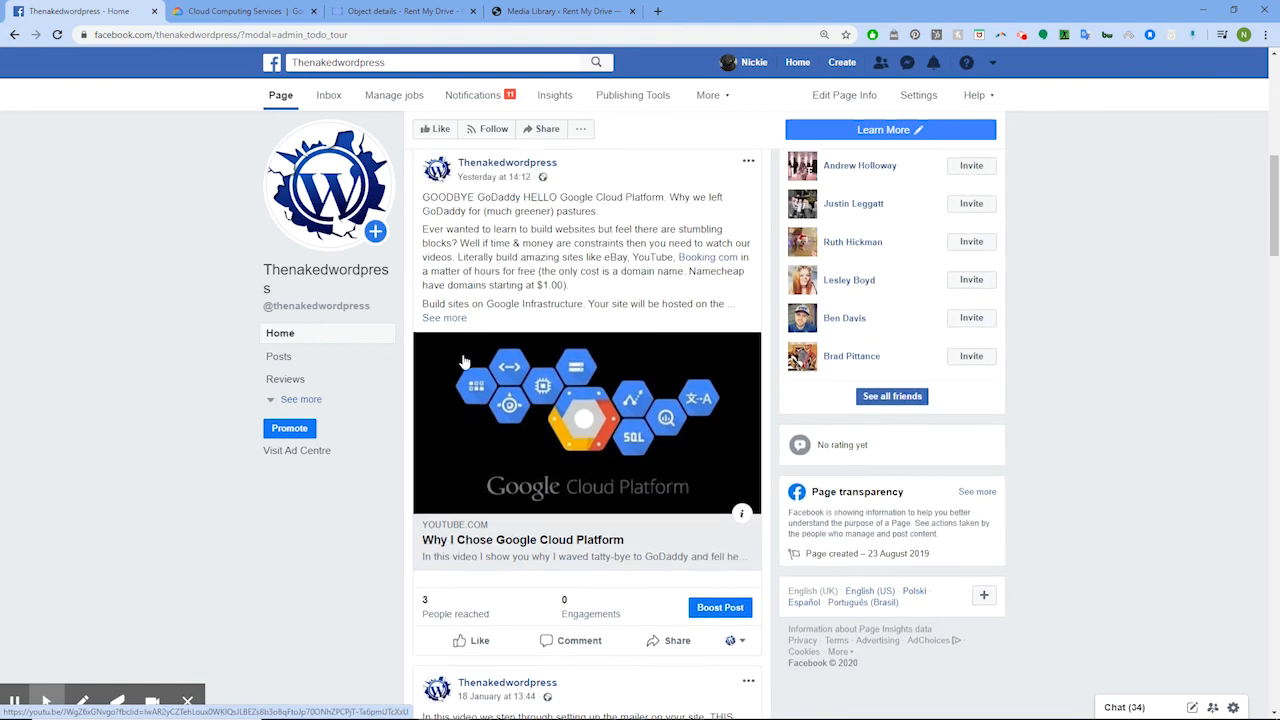
scroll(463, 362, "up", 7)
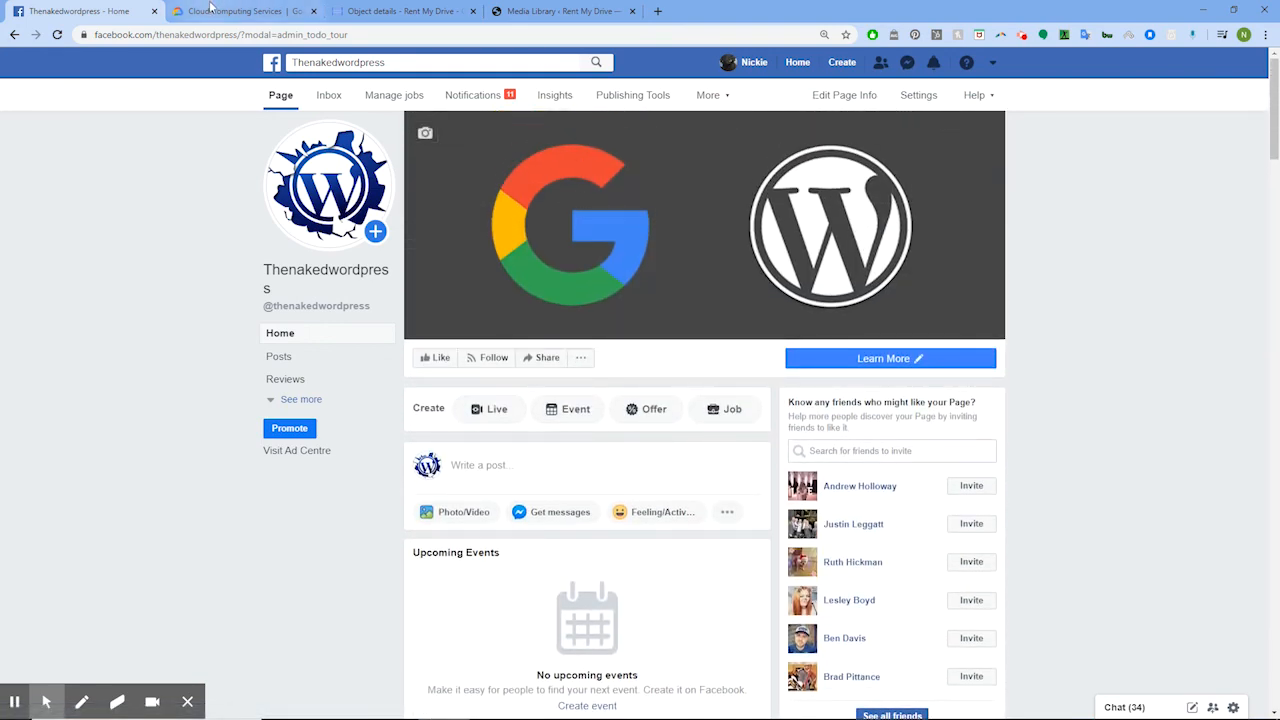
left_click(407, 10)
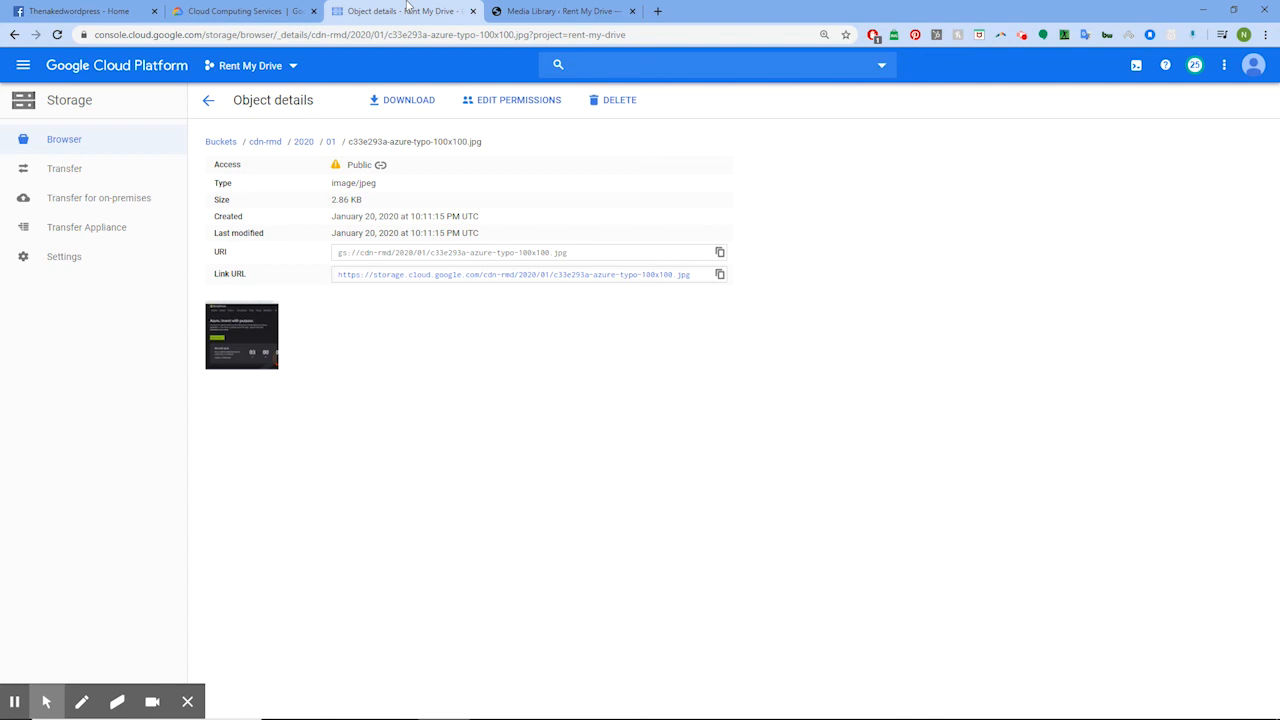
Return to the WordPress Media Library, examine the domain part of the Azure typo image's file link and close its attachment details.
left_click(527, 10)
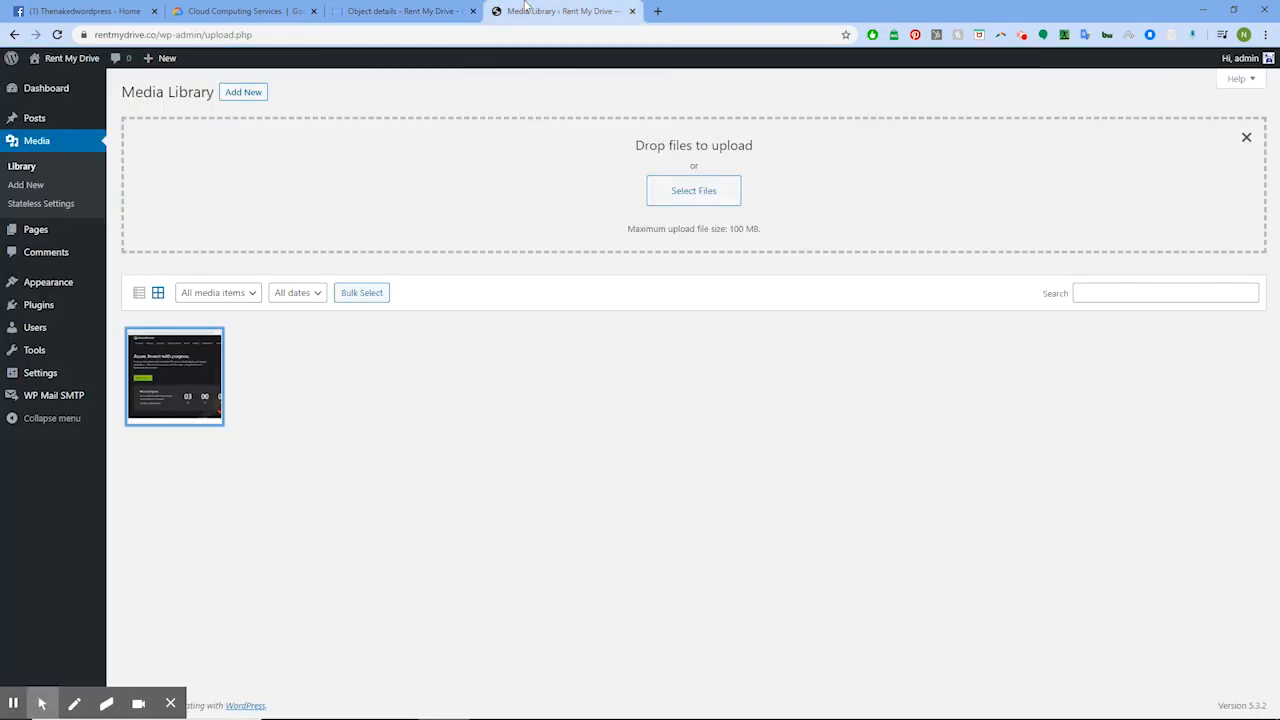
left_click(172, 375)
left_click_drag(988, 410, 1115, 410)
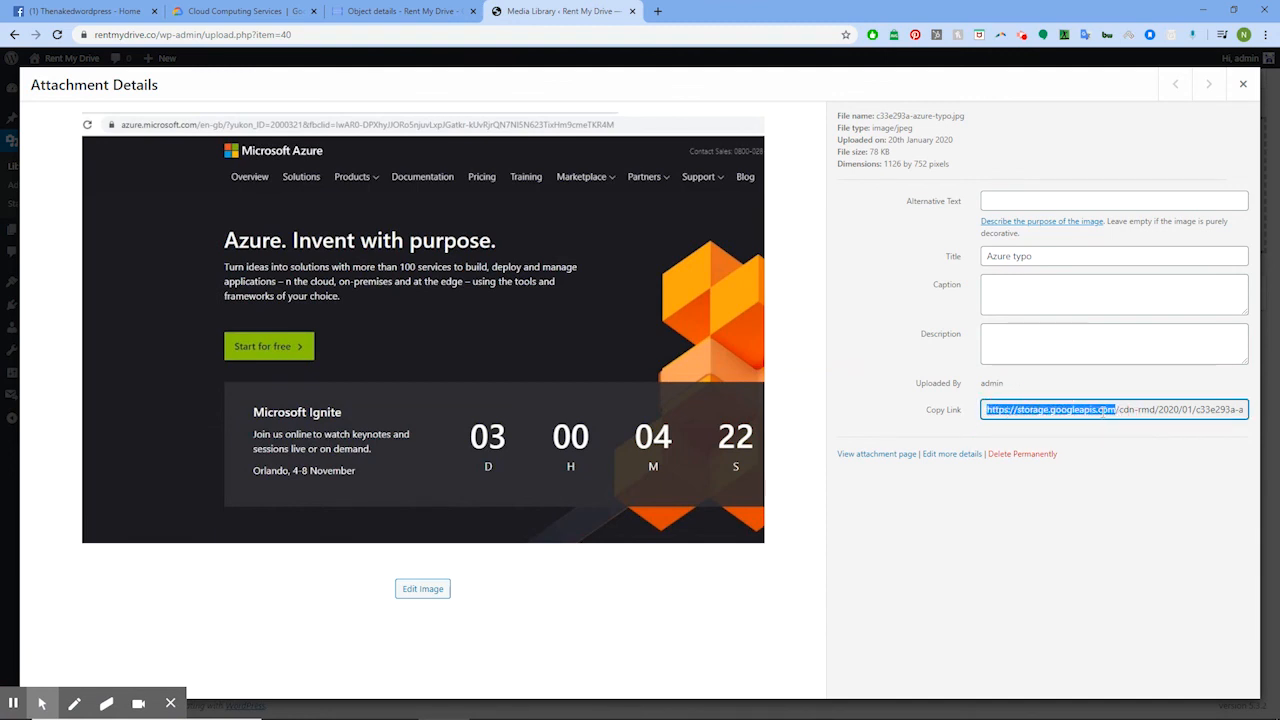
left_click(1249, 93)
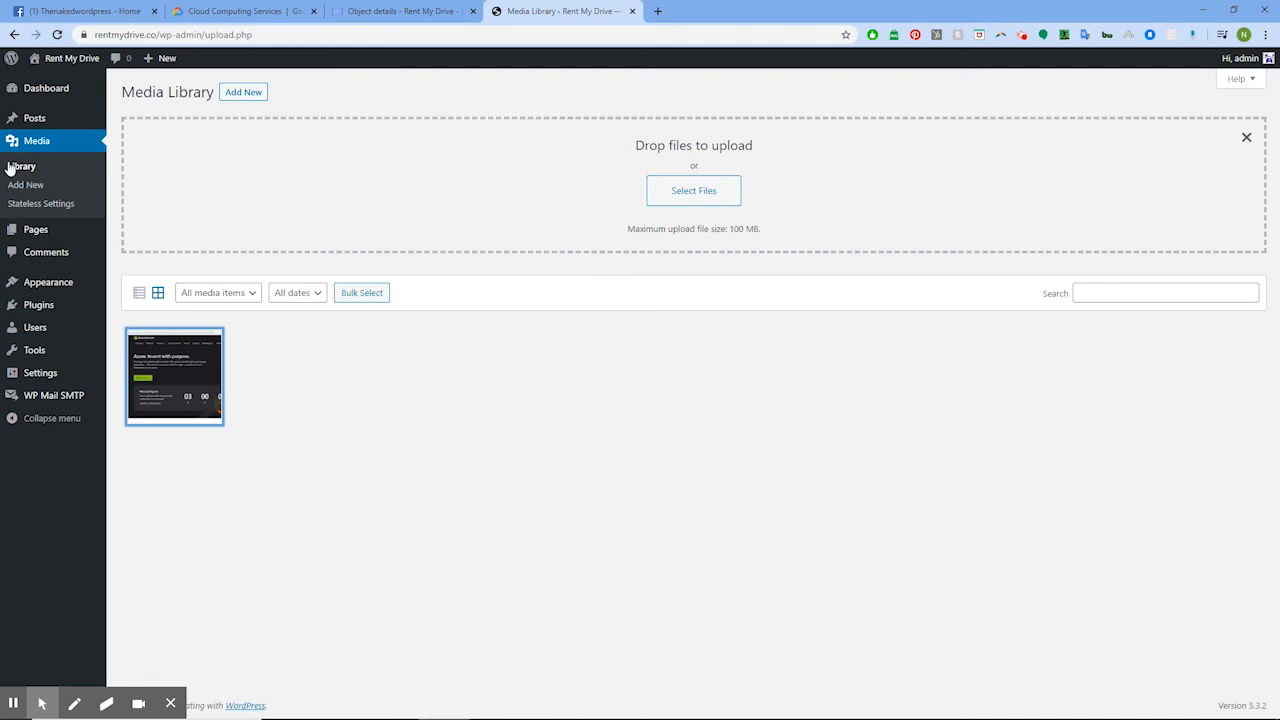
Open the WP-Stateless settings and examine the example file URL in the File URL preview.
left_click(50, 203)
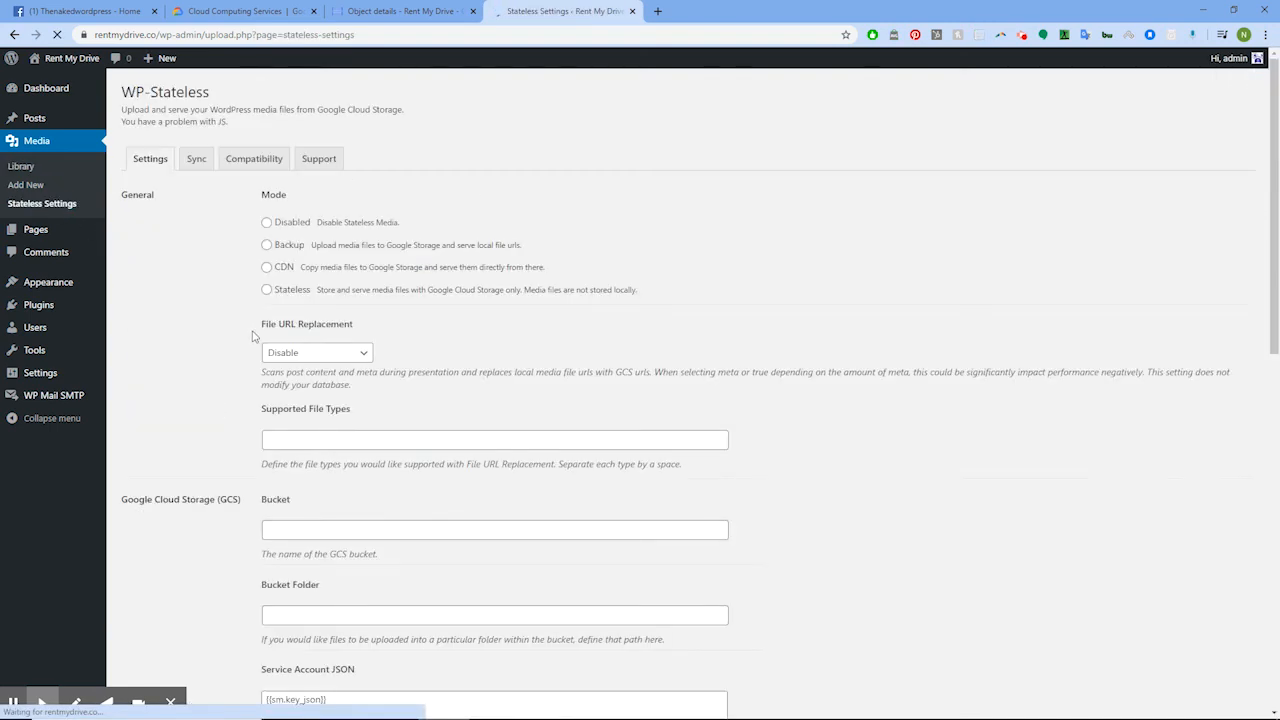
scroll(213, 530, "down", 6)
scroll(213, 530, "down", 3)
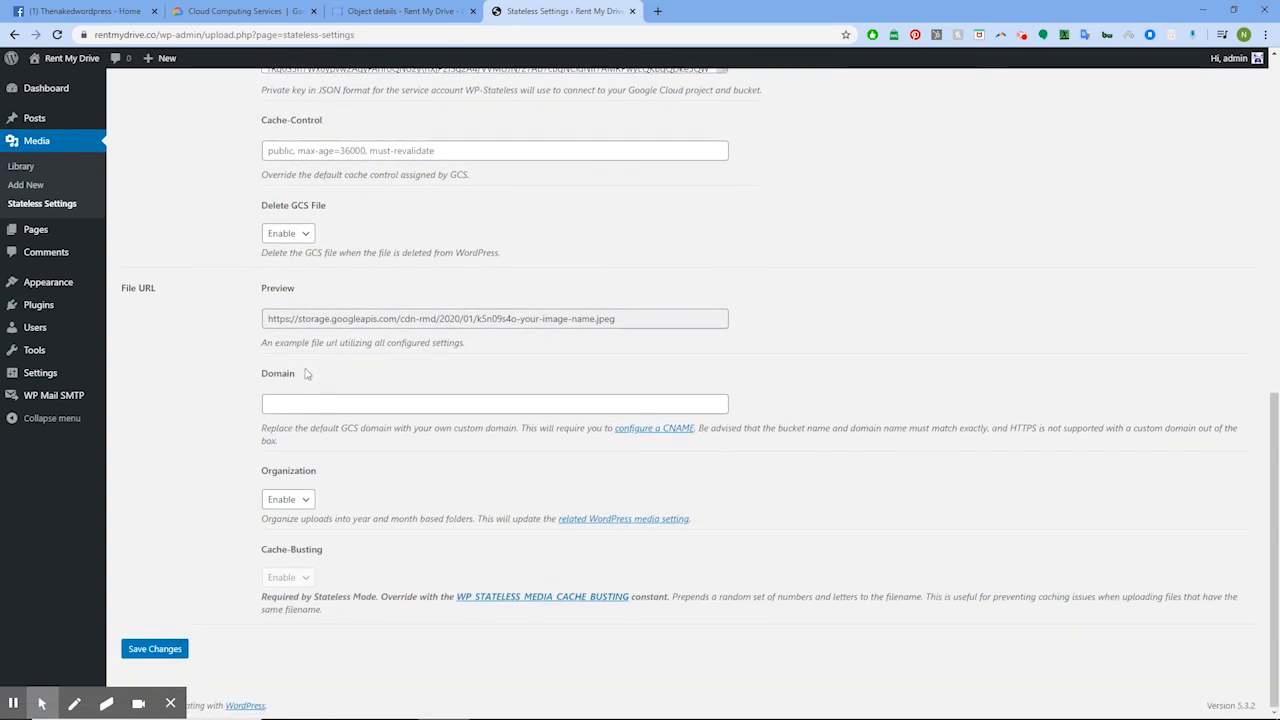
double_click(284, 319)
left_click_drag(289, 319, 645, 318)
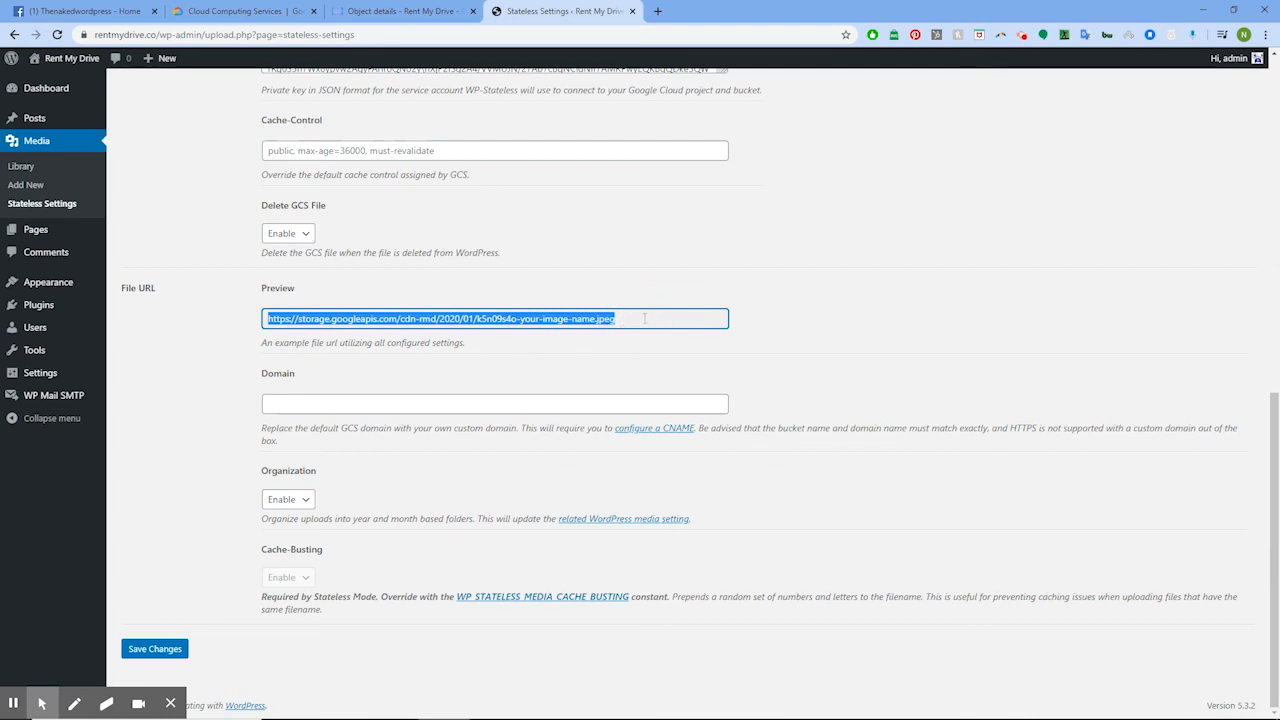